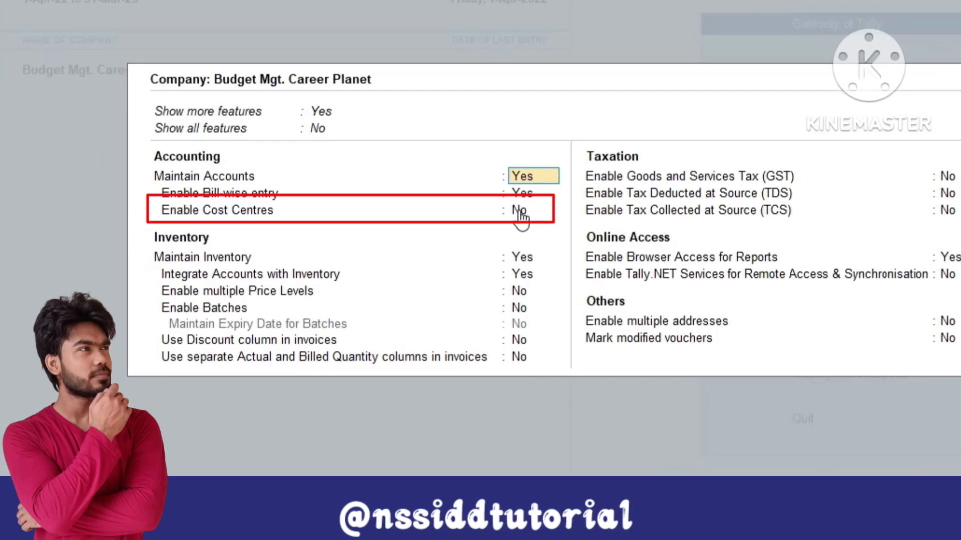
Step: Enable cost centres in the company's accounting features and save the feature settings
left_click(519, 210)
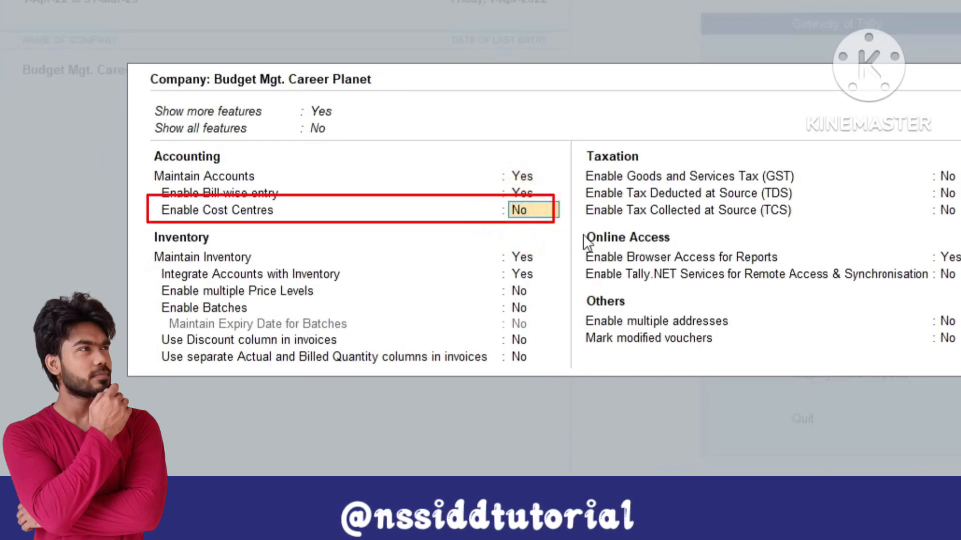
type("y")
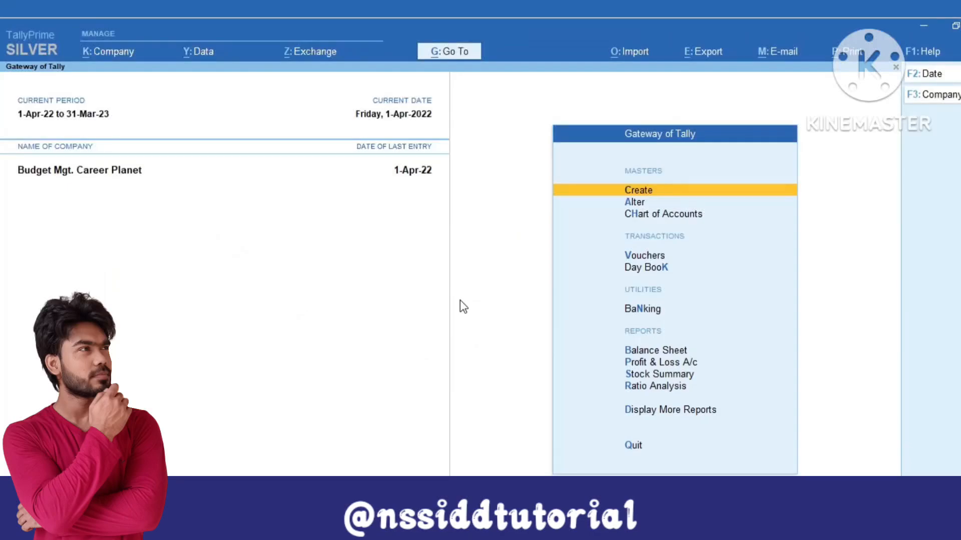
Step: Start creating a new cost centre master
key("Return")
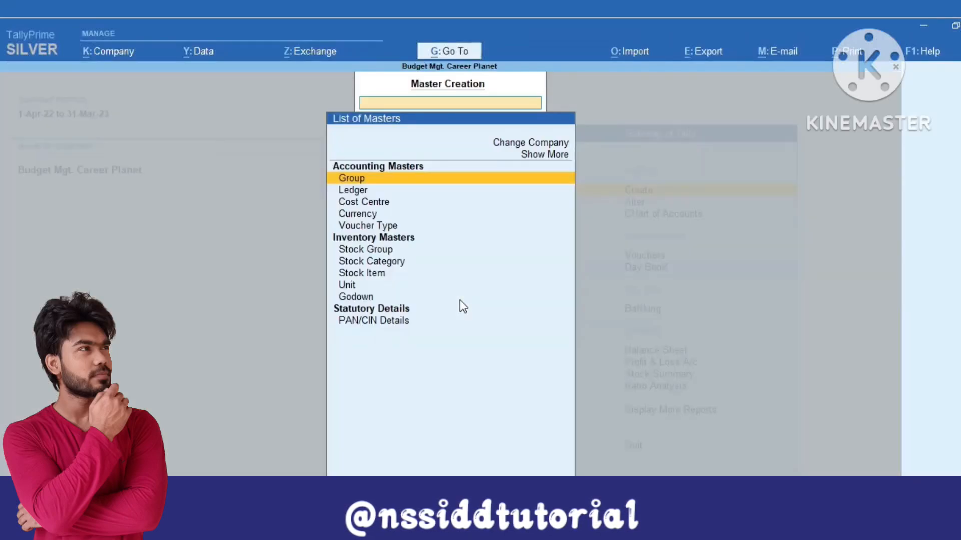
key("Down")
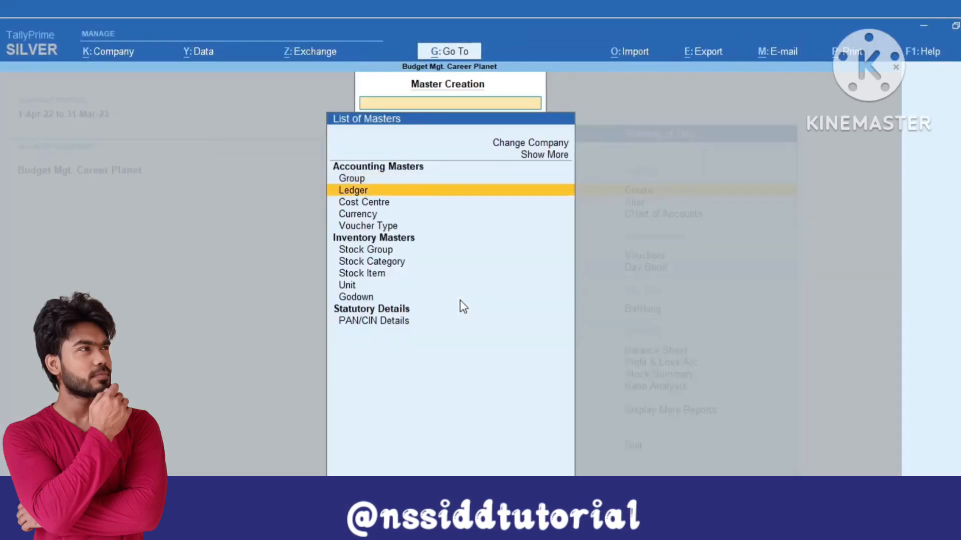
key("Down")
key("Return")
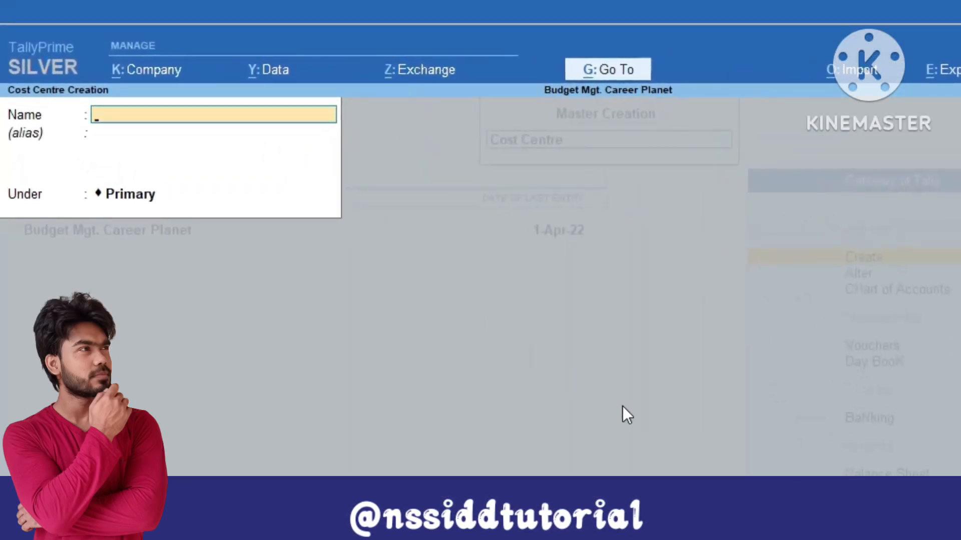
type("Couyrse")
key("BackSpace")
key("BackSpace")
key("BackSpace")
key("BackSpace")
key("BackSpace")
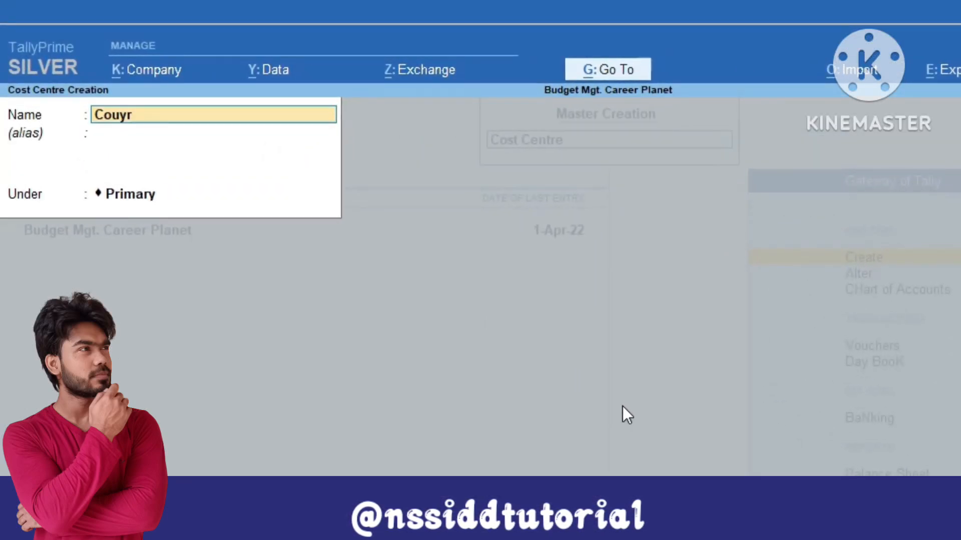
type("urse Im")
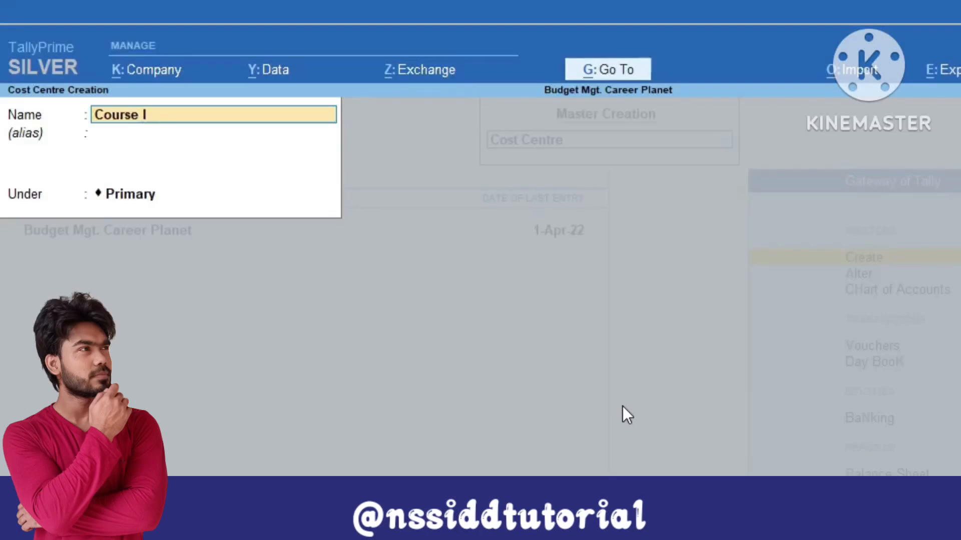
key("BackSpace")
type("n")
key("BackSpace")
key("BackSpace")
key("BackSpace")
key("BackSpace")
key("BackSpace")
key("BackSpace")
key("BackSpace")
key("BackSpace")
key("BackSpace")
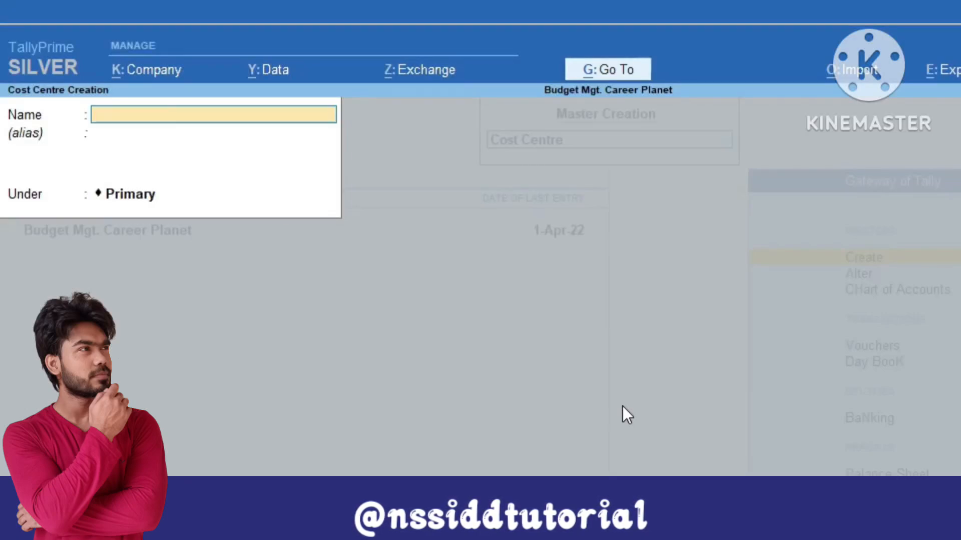
Step: Name the cost centre Course Exp., save it under Primary and leave cost centre creation
type("C")
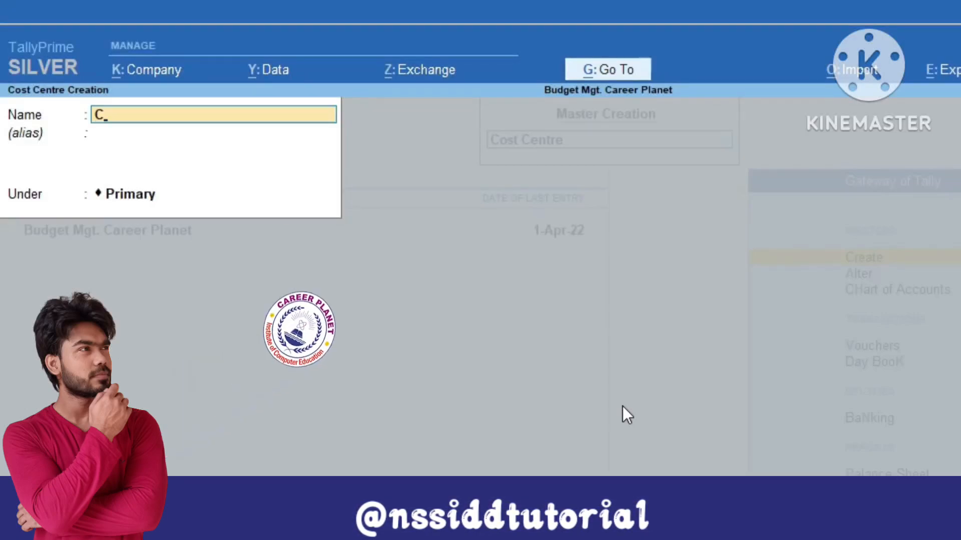
type("oure")
key("BackSpace")
key("BackSpace")
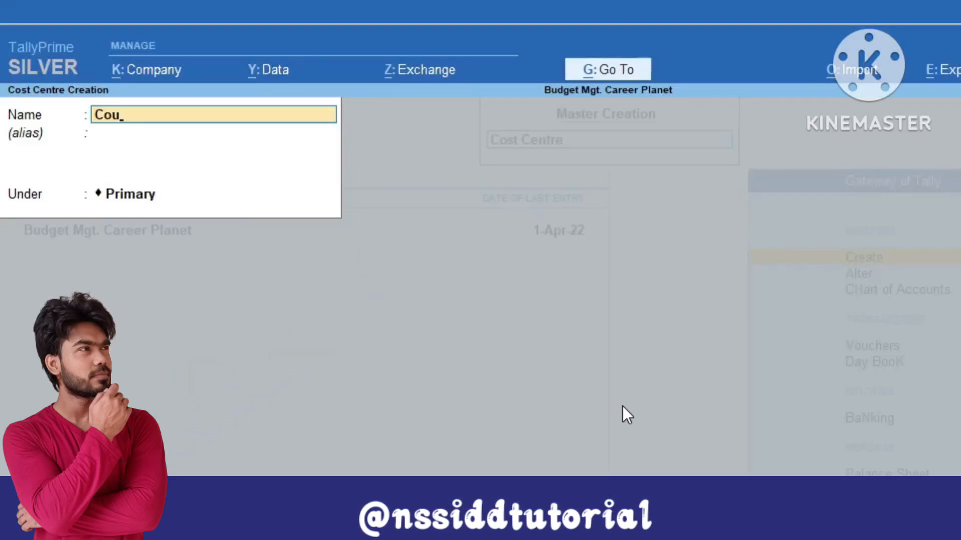
type("rse Exp.")
key("Return")
key("Return")
key("Return")
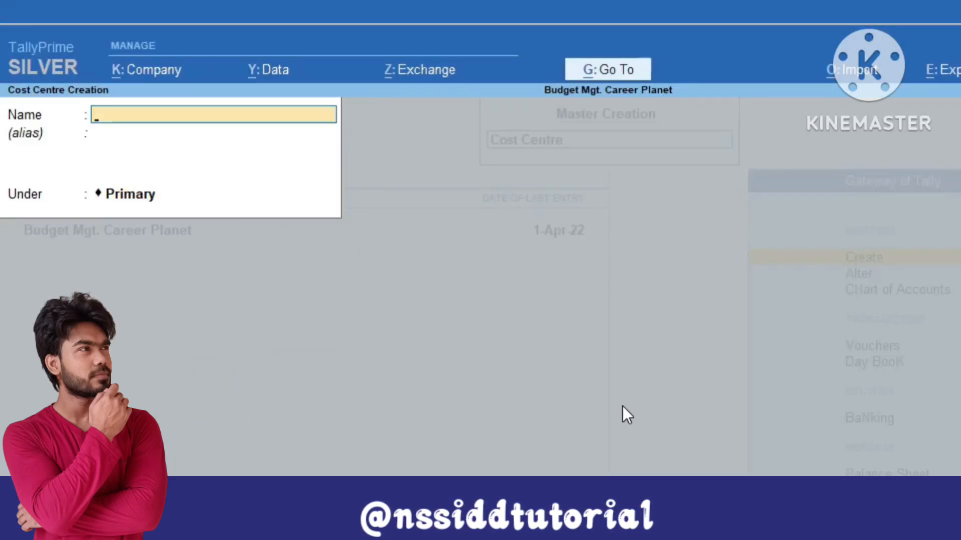
key("Escape")
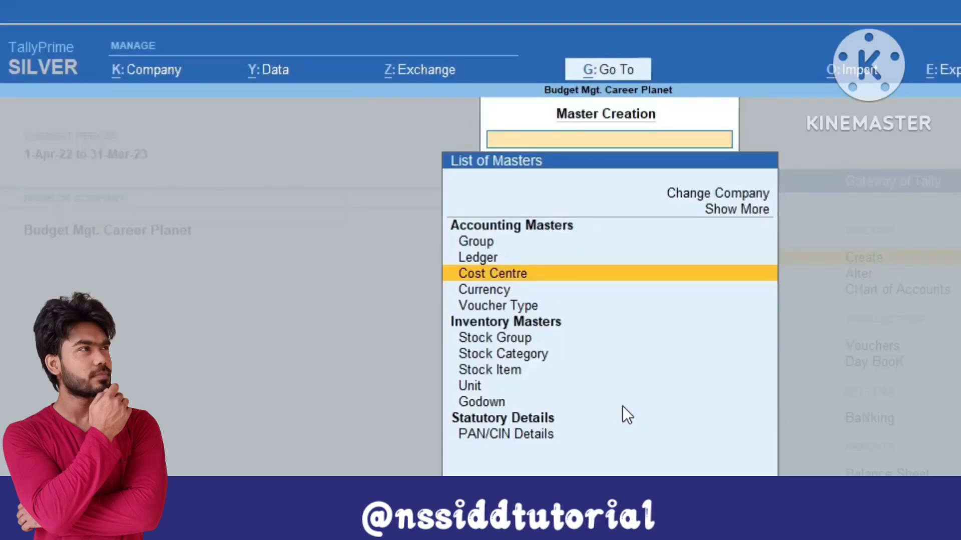
Step: Start a new ledger master and name it Tally Course Fee
key("Up")
key("Return")
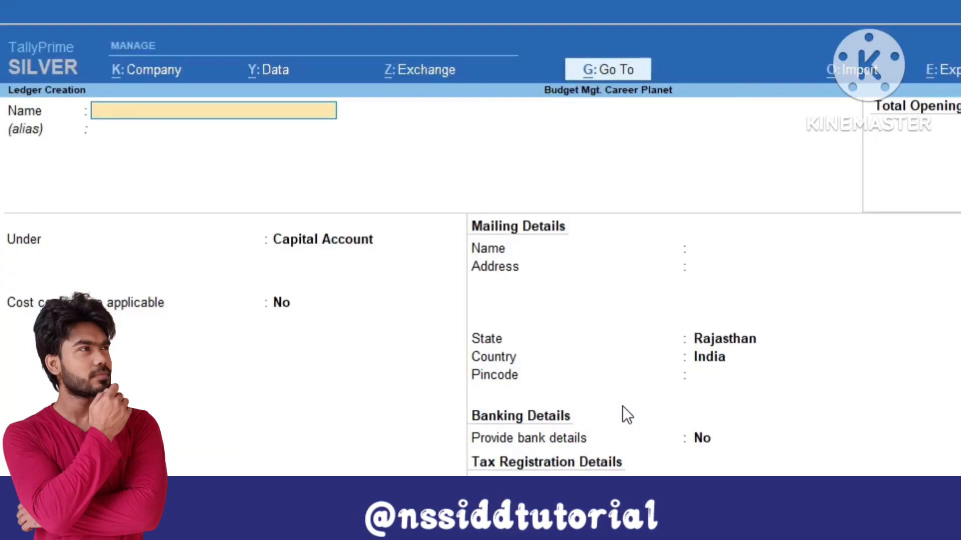
type("Tally ")
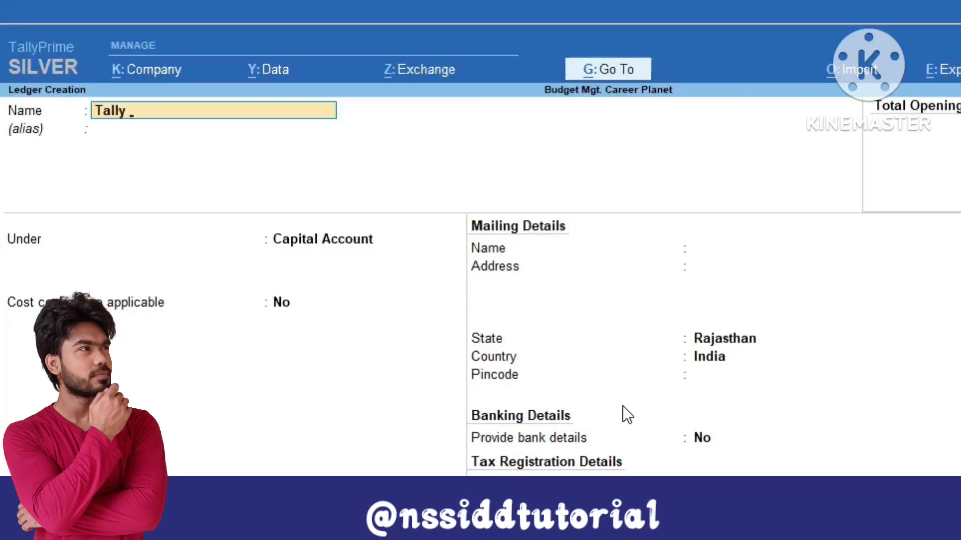
type("Course")
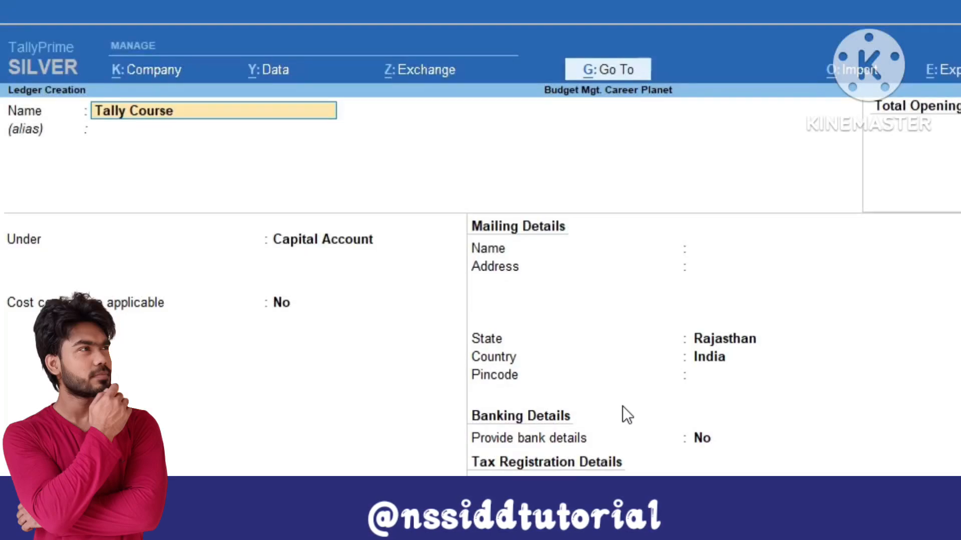
type(" Fee")
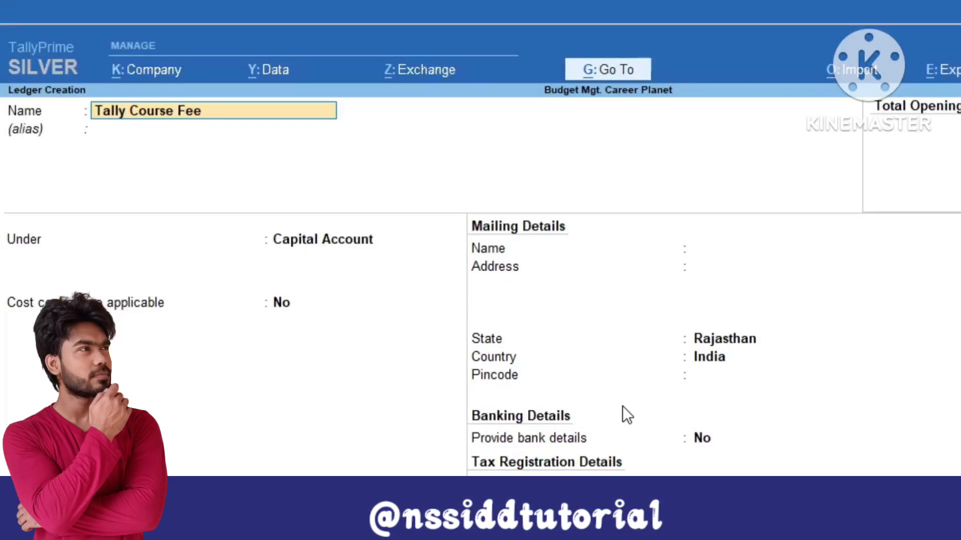
key("Return")
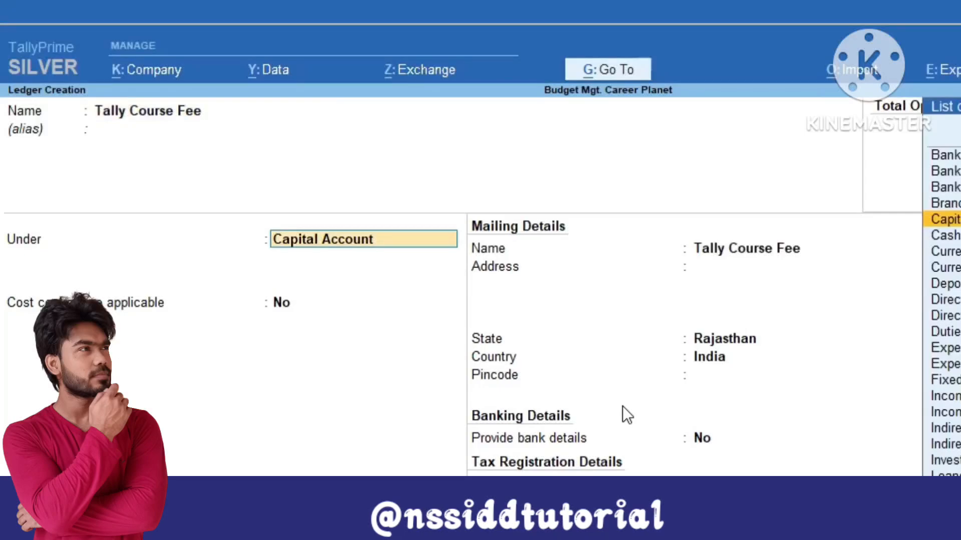
Step: Place the Tally Course Fee ledger under Direct Incomes with Not Applicable as the type of ledger
type("D")
key("Down")
key("Return")
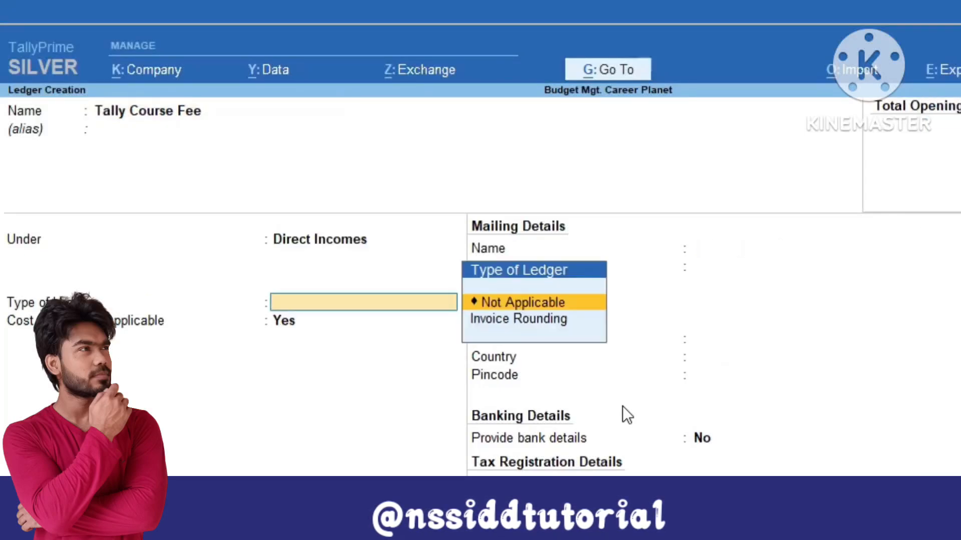
key("Return")
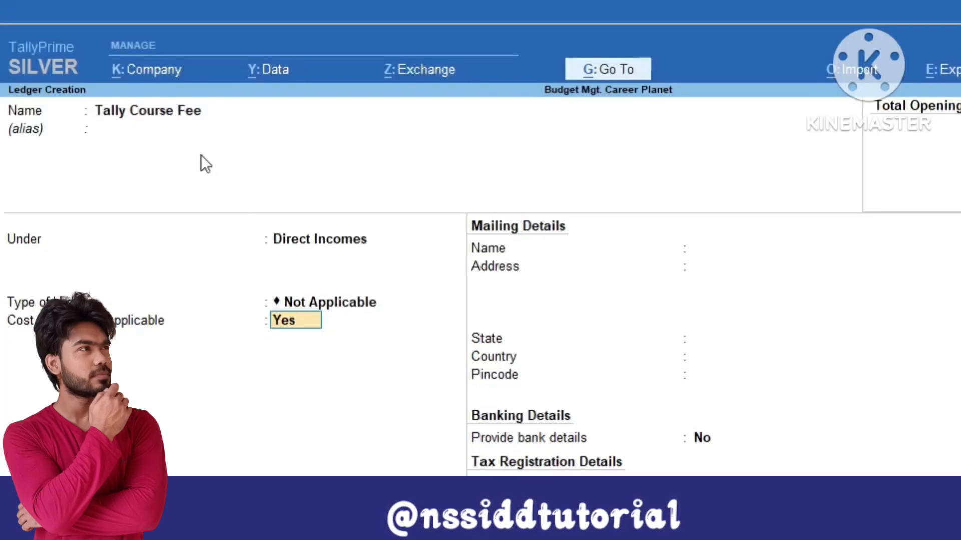
Step: Check in the ledger configuration that cost centres for ledgers is set to Yes, and save the Tally Course Fee ledger
key("F12")
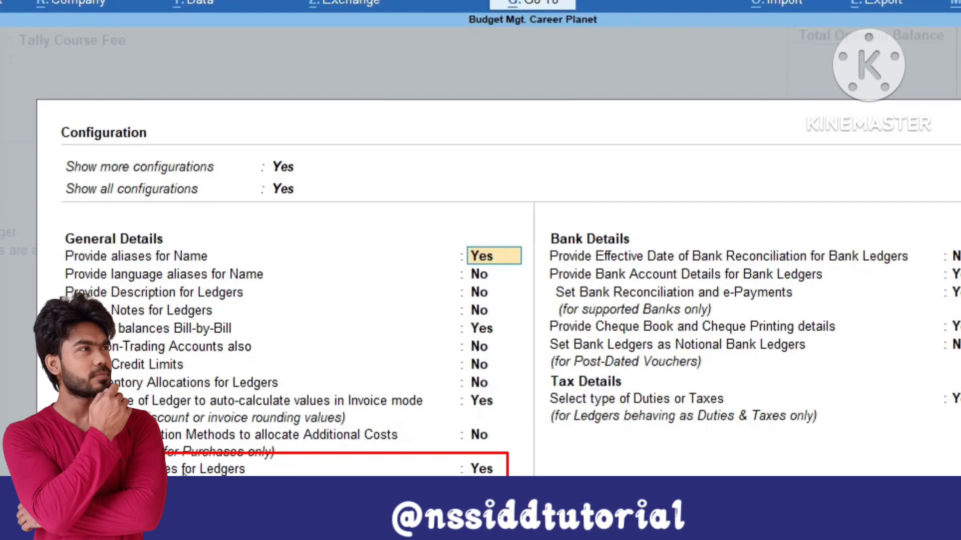
left_click(188, 465)
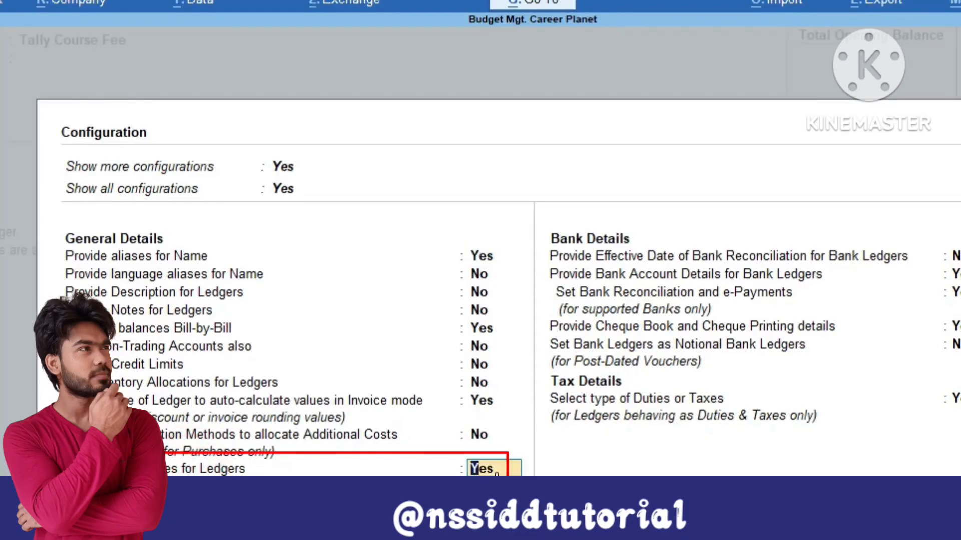
key("Return")
key("Return")
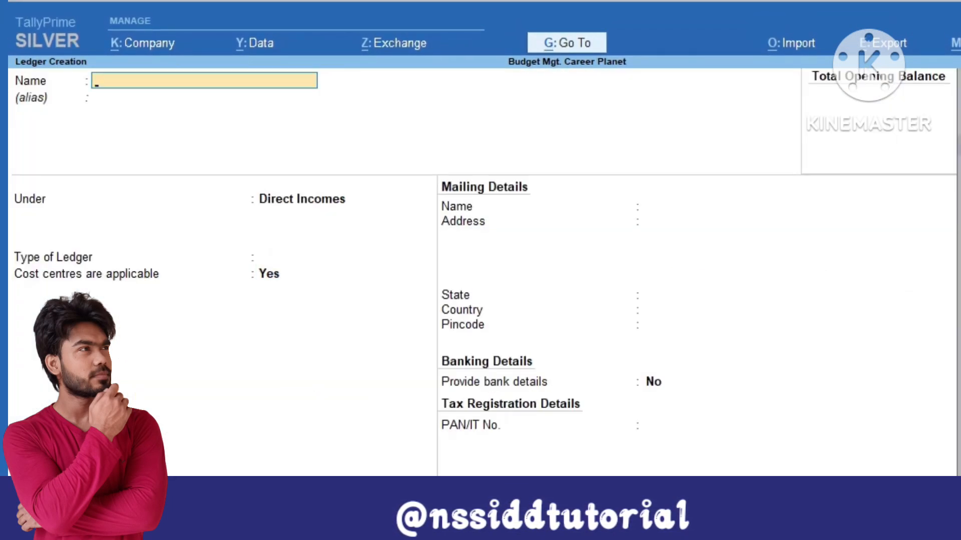
Step: Name the next ledger Adv. Exp. and place it under Indirect Expenses
type("Ad")
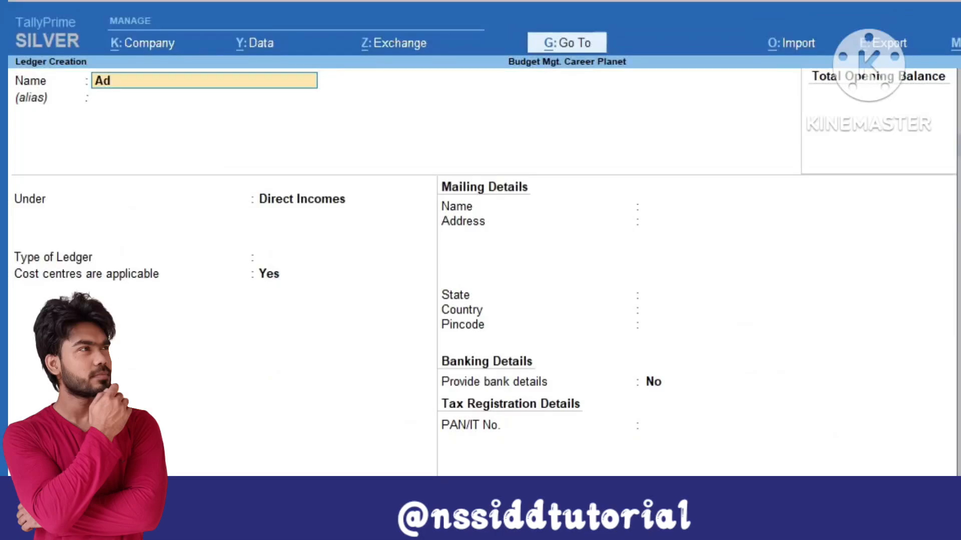
type("v. Exp.")
key("Return")
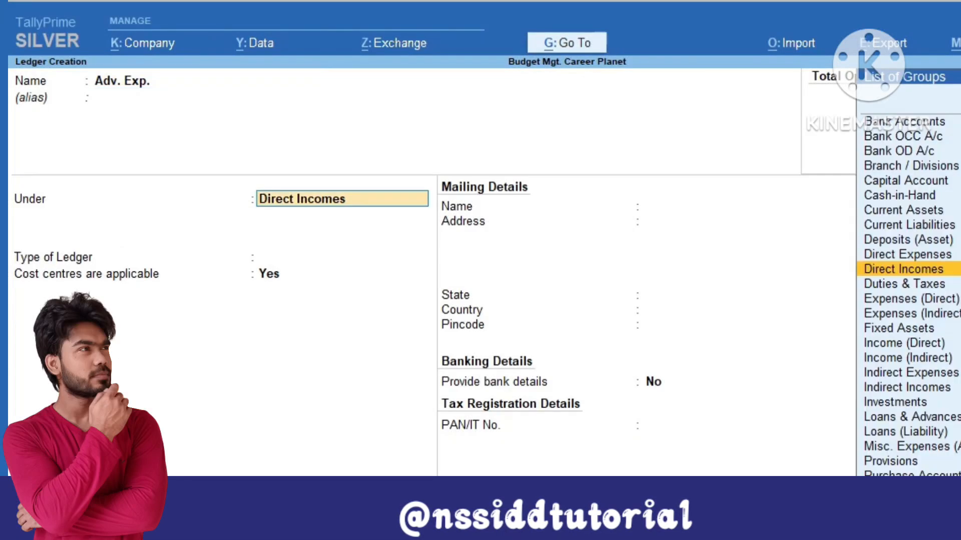
type("In")
key("Down")
key("Down")
key("Down")
key("Down")
key("Return")
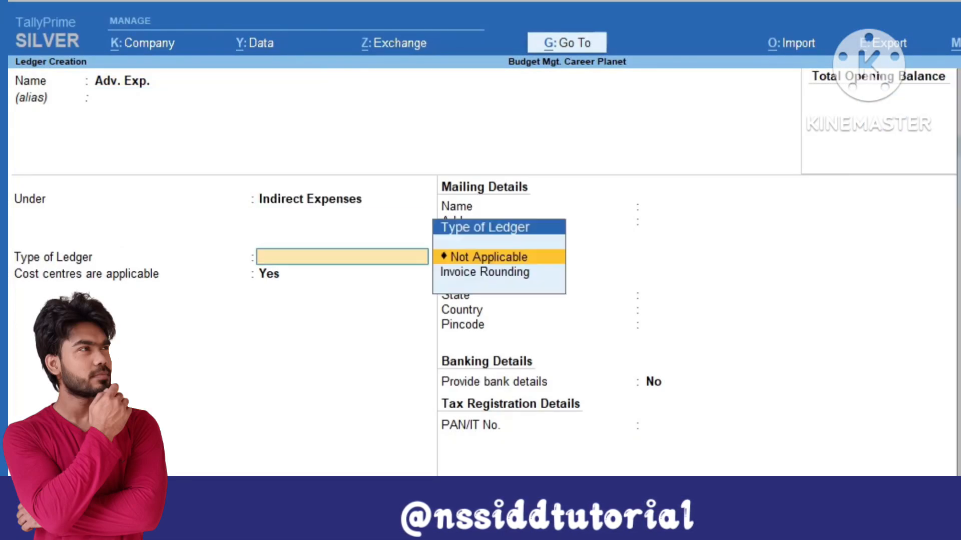
Step: Set the Adv. Exp. ledger's type to Not Applicable, keep cost centres applicable, and save the ledger
key("Return")
key("Return")
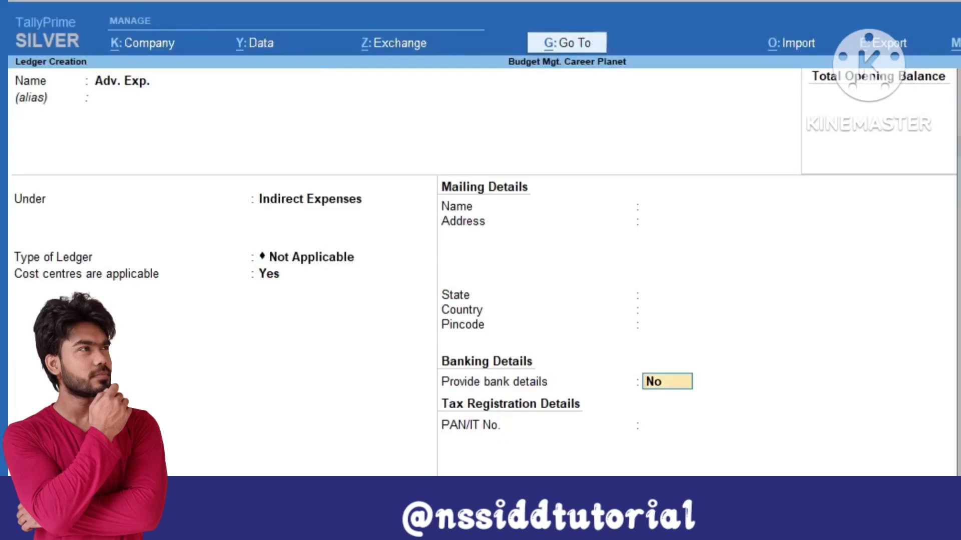
key("Return")
key("Escape")
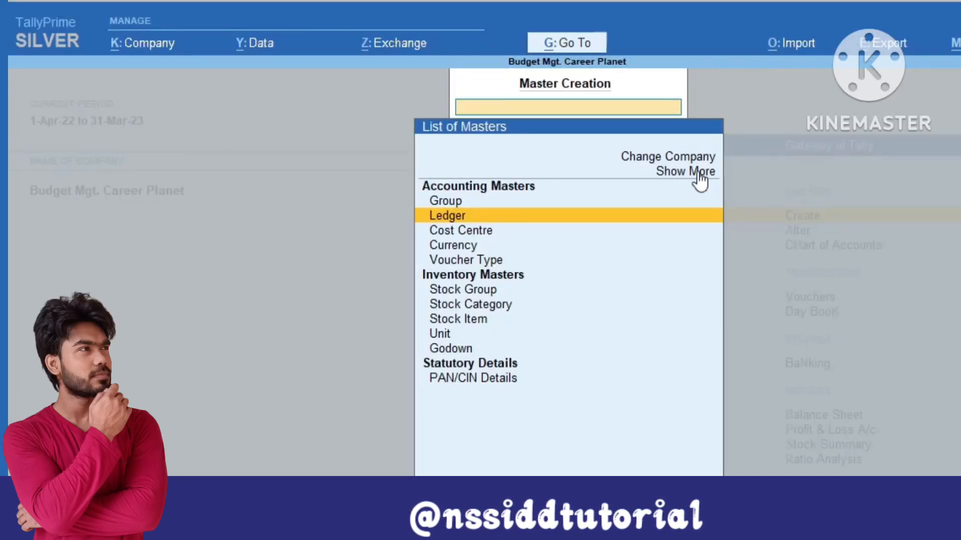
Step: Show the additional master types and start a new budget named Course Budget
left_click(698, 172)
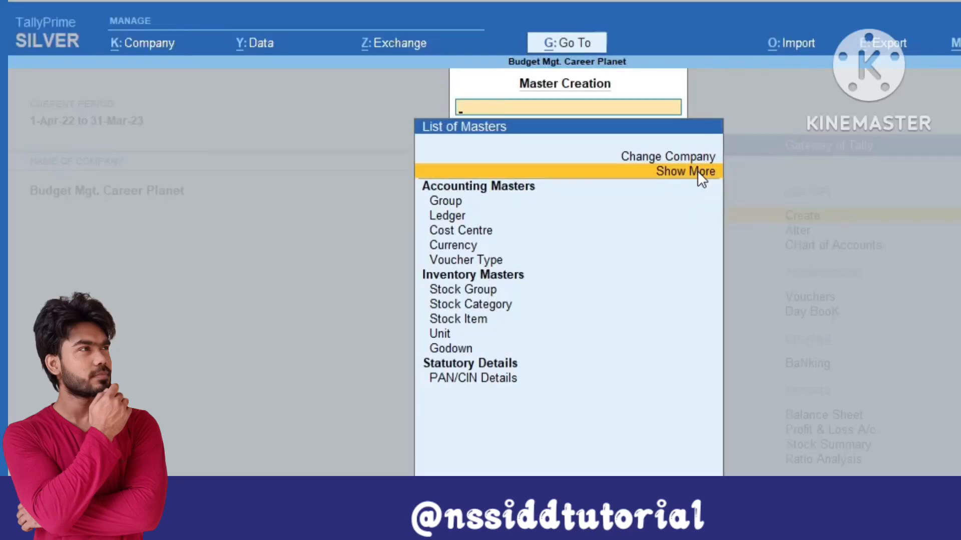
left_click(699, 173)
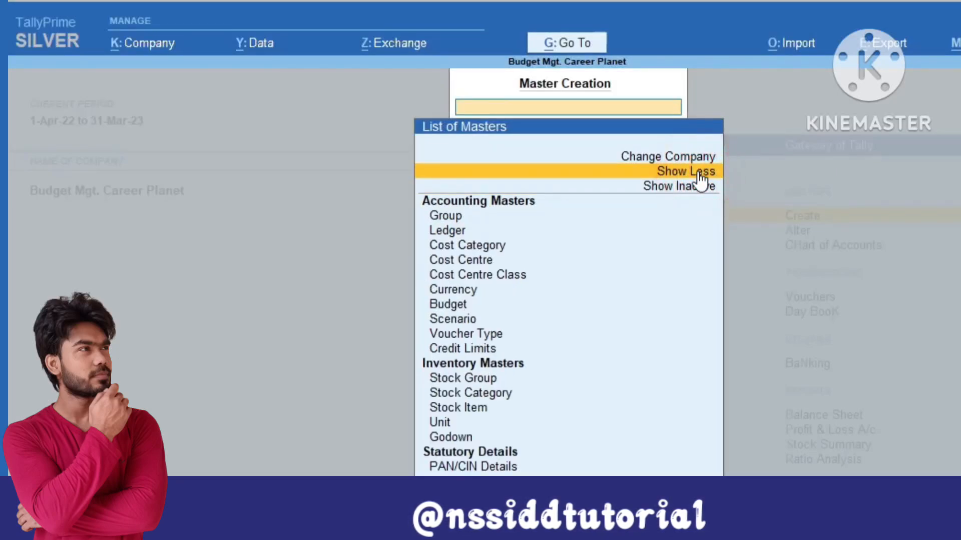
left_click(452, 304)
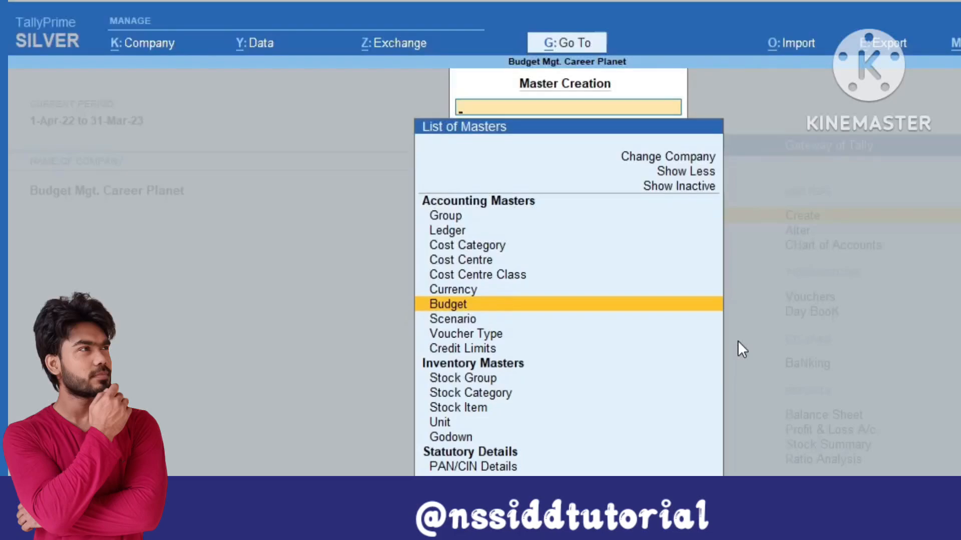
key("Return")
type("Course")
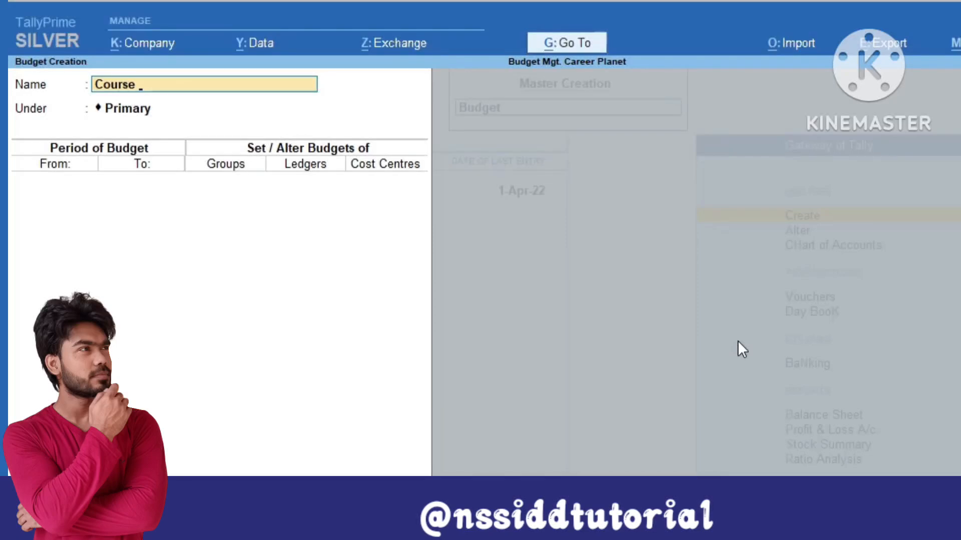
type(" Budget")
key("Return")
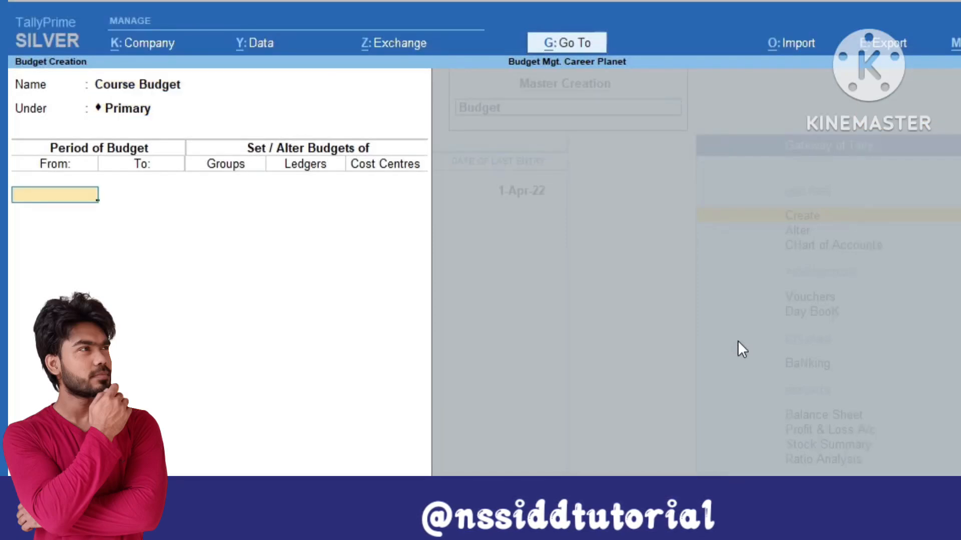
Step: Set the budget period from 1-Apr-22 to 30-Apr-22
type("1-4")
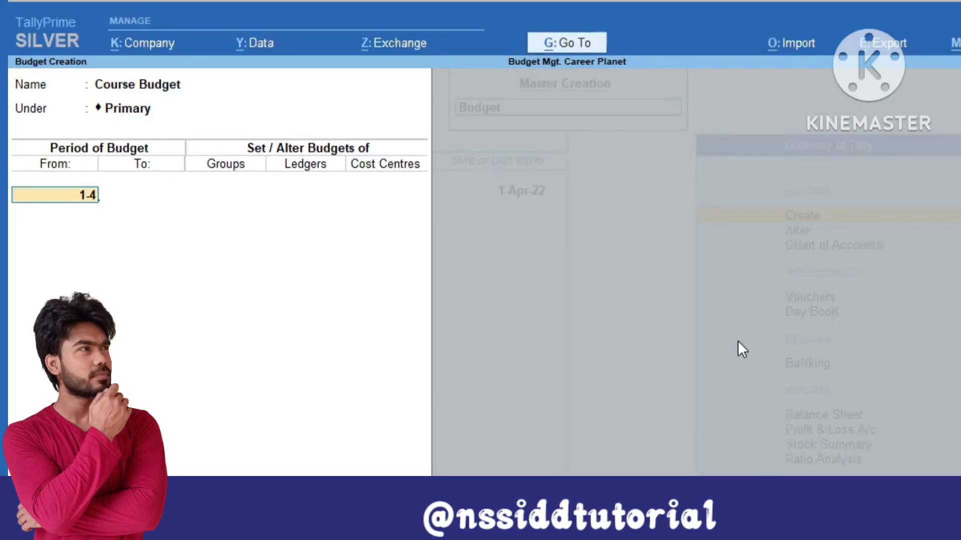
key("Return")
type("30-")
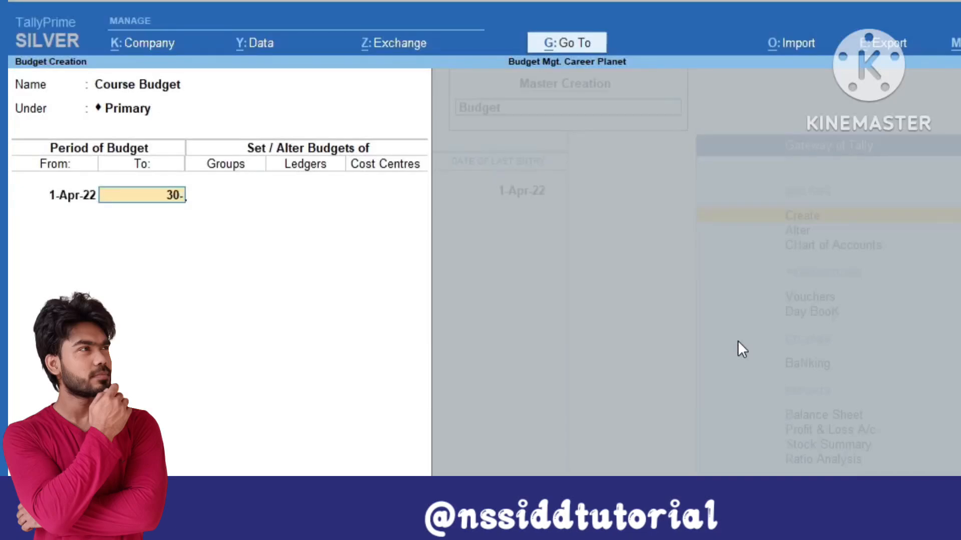
type("4")
key("Return")
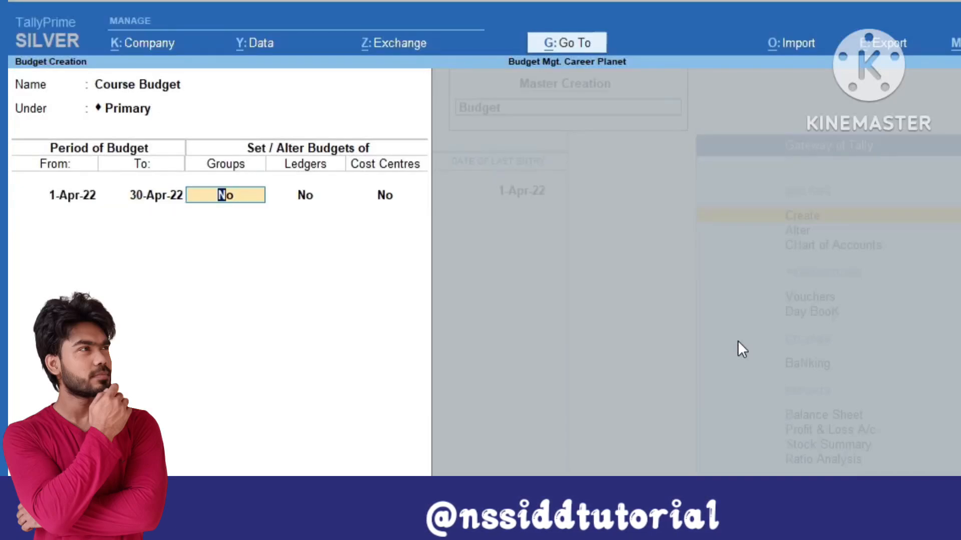
Step: Keep group and ledger budgets at No and set cost centre budgets to Yes for the April period
key("Return")
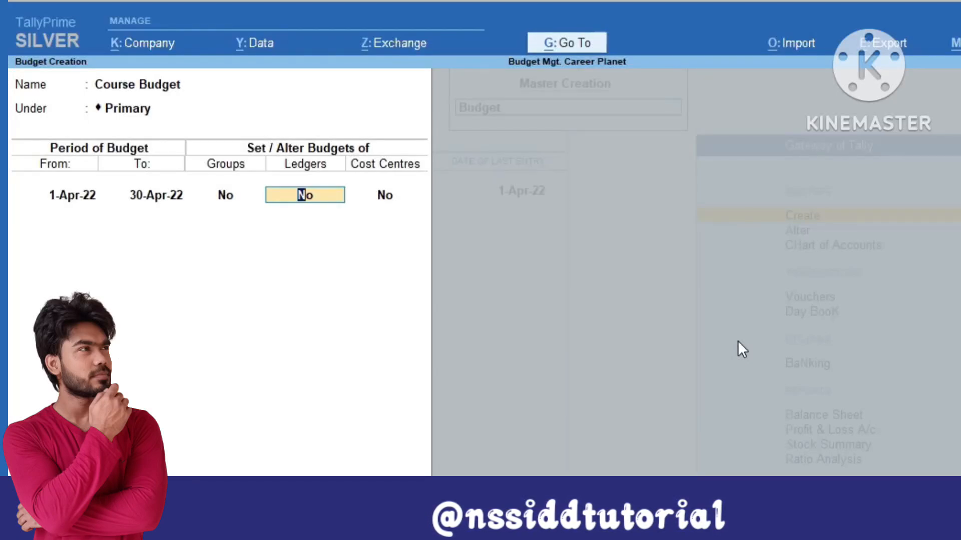
key("Return")
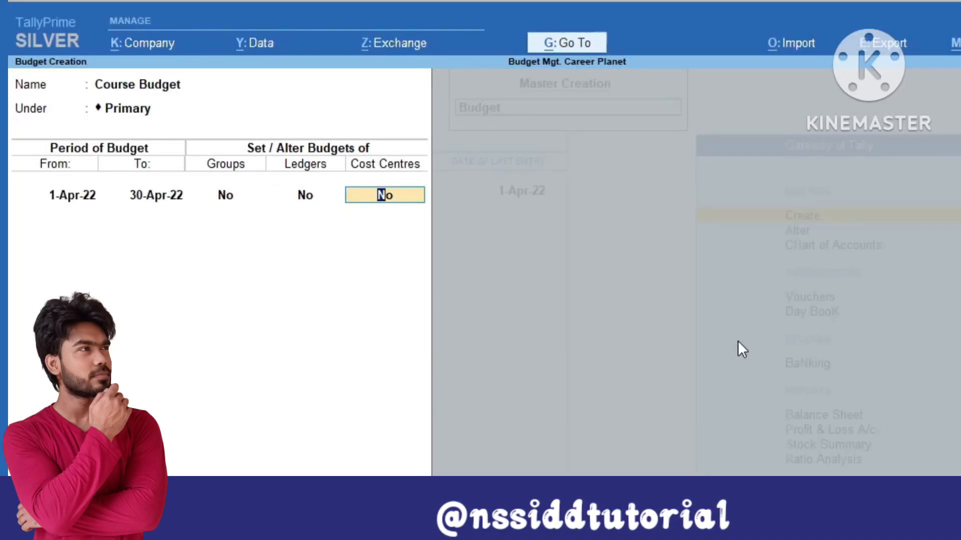
type("y")
key("Return")
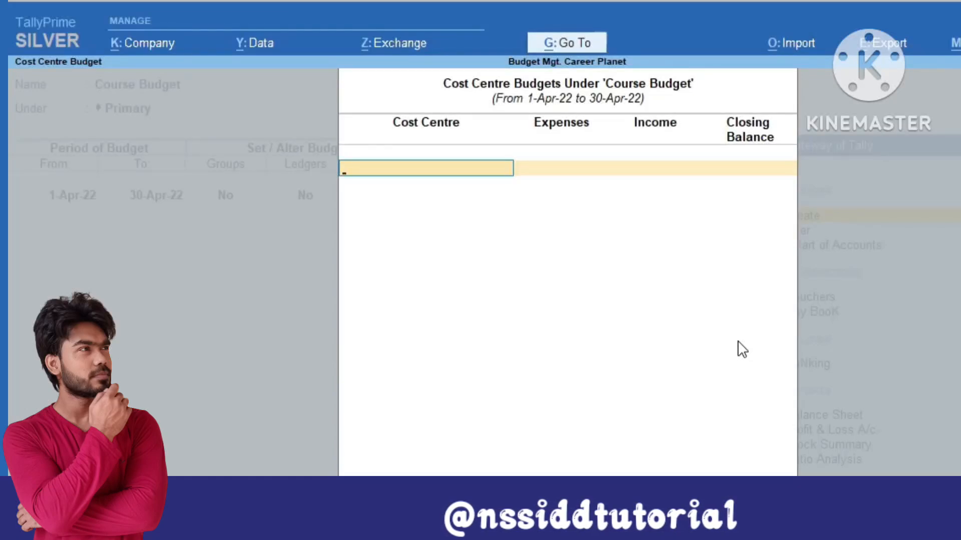
Step: Add the Course Income cost centre to the budget with an income of 60,000
type("C")
key("Down")
key("Return")
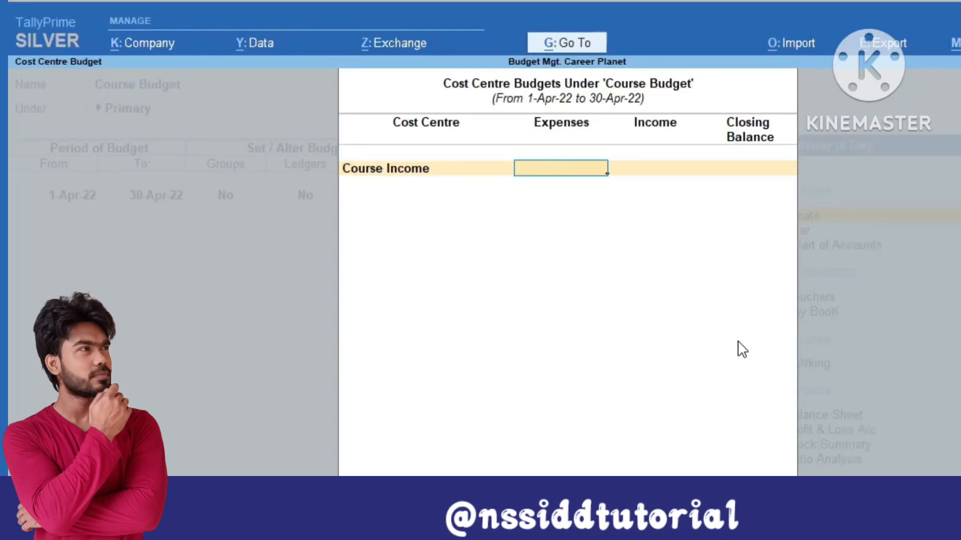
key("Return")
type("60000")
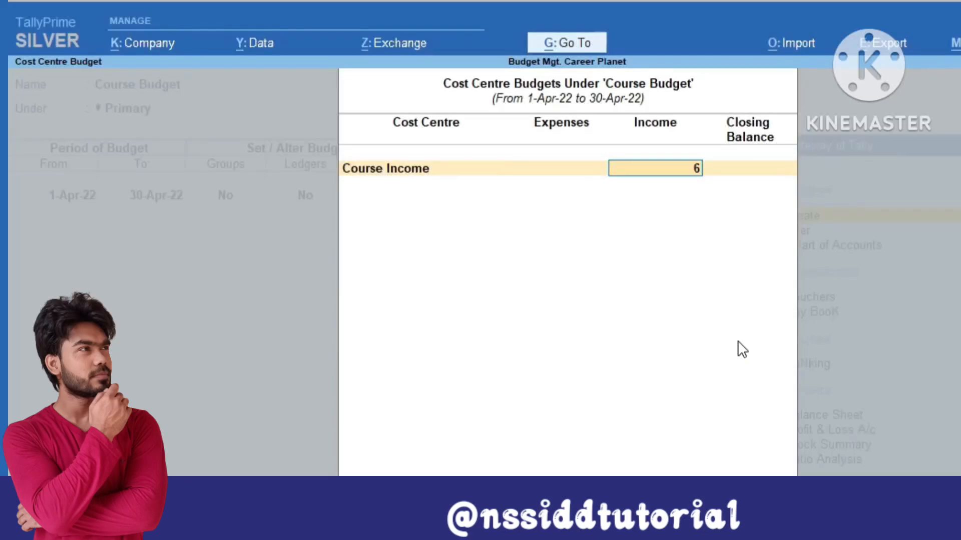
key("Return")
key("Return")
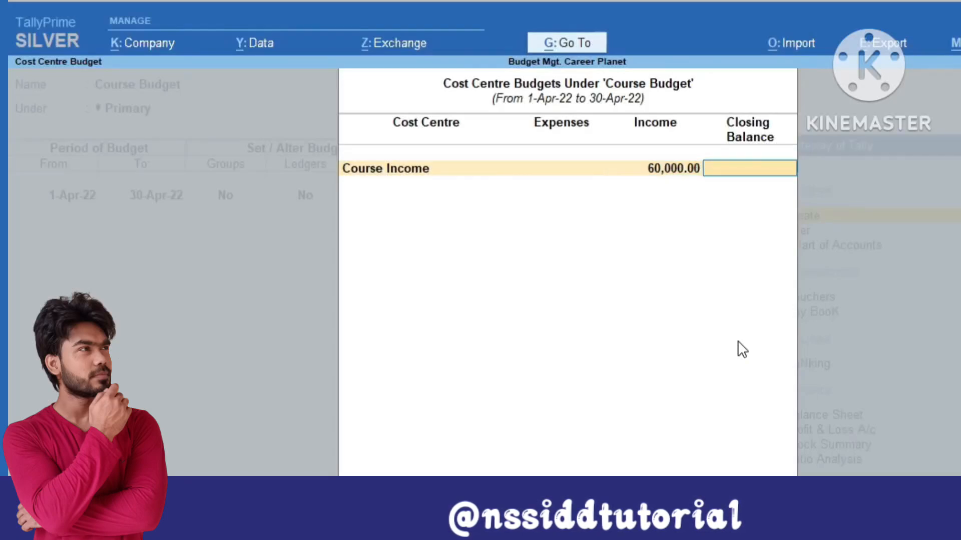
Step: Add the Course Exp. cost centre with expenses of 30,000 and finish the cost centre budget list
type("C")
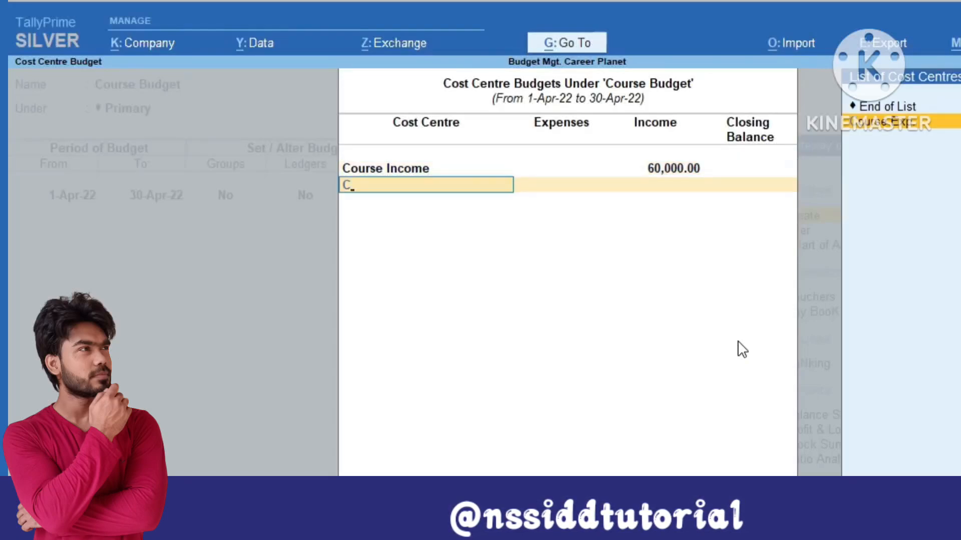
key("Return")
key("BackSpace")
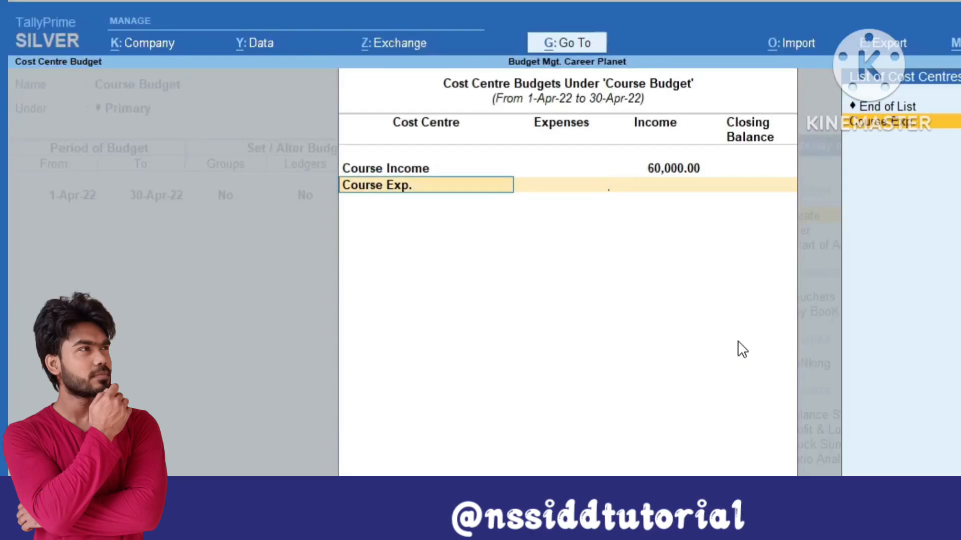
key("Return")
type("30000")
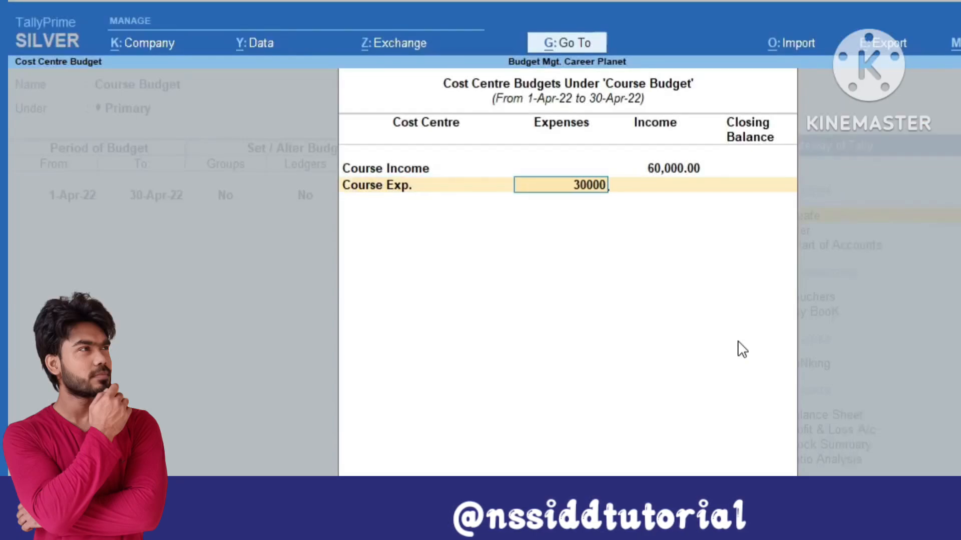
key("Return")
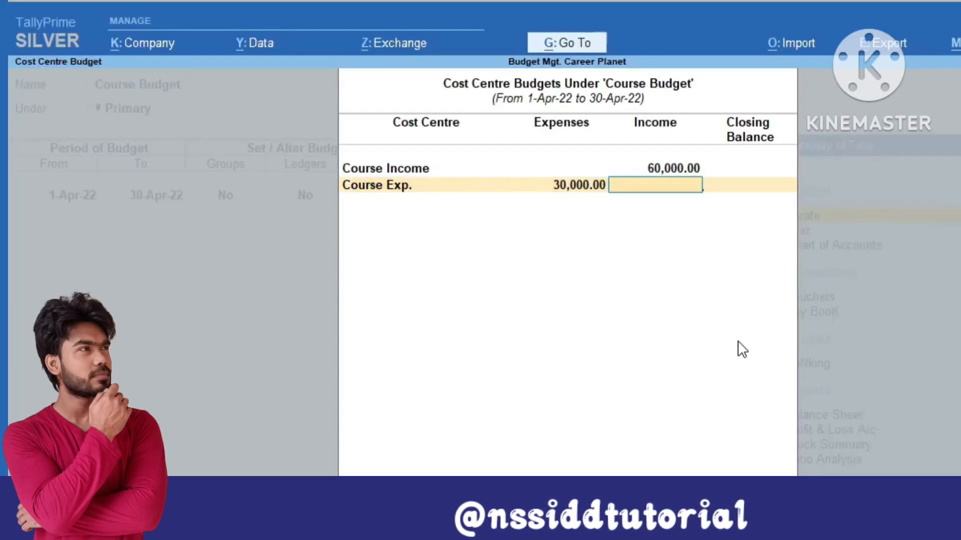
key("Return")
key("Return")
key("Return")
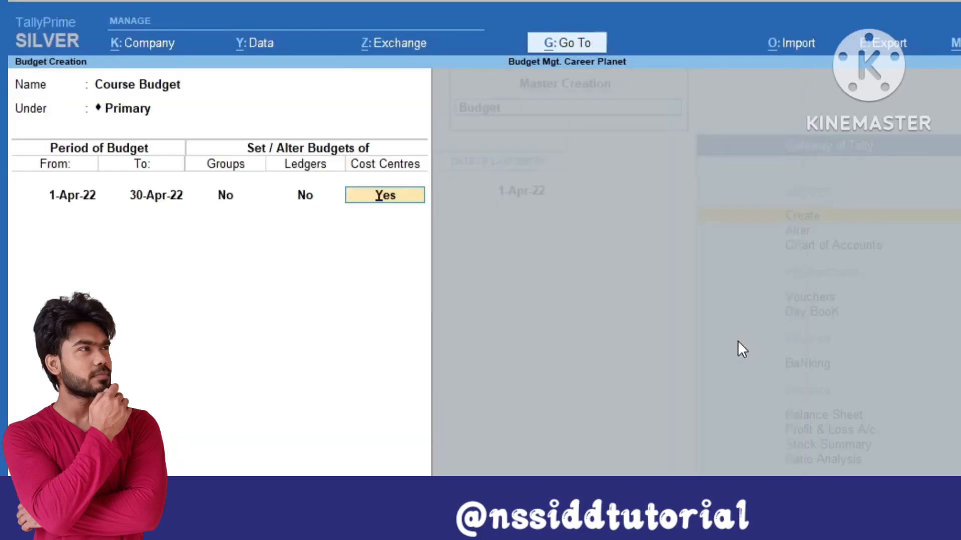
Step: Go through the cost centre budget lines again, save the Course Budget, and leave master creation
key("Return")
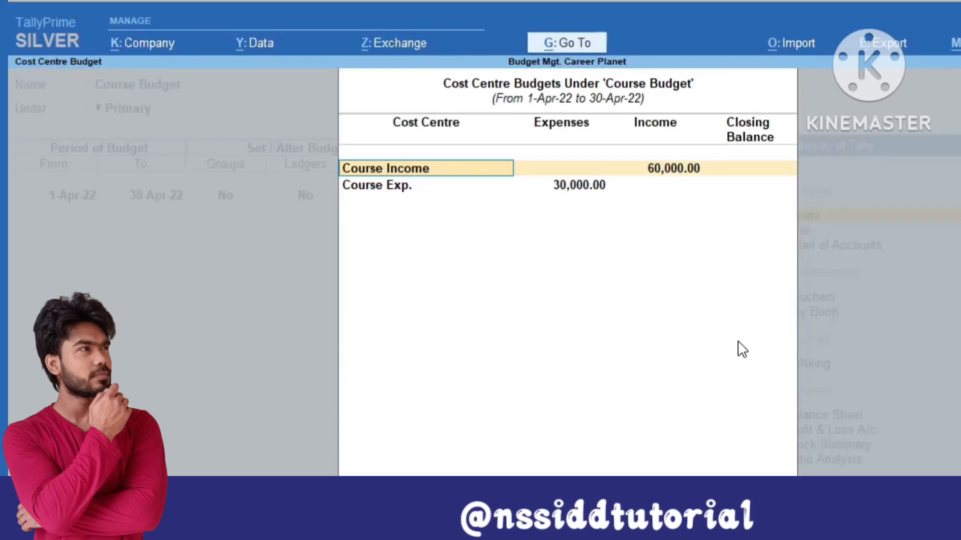
key("Return")
key("Return")
key("Return")
key("Return")
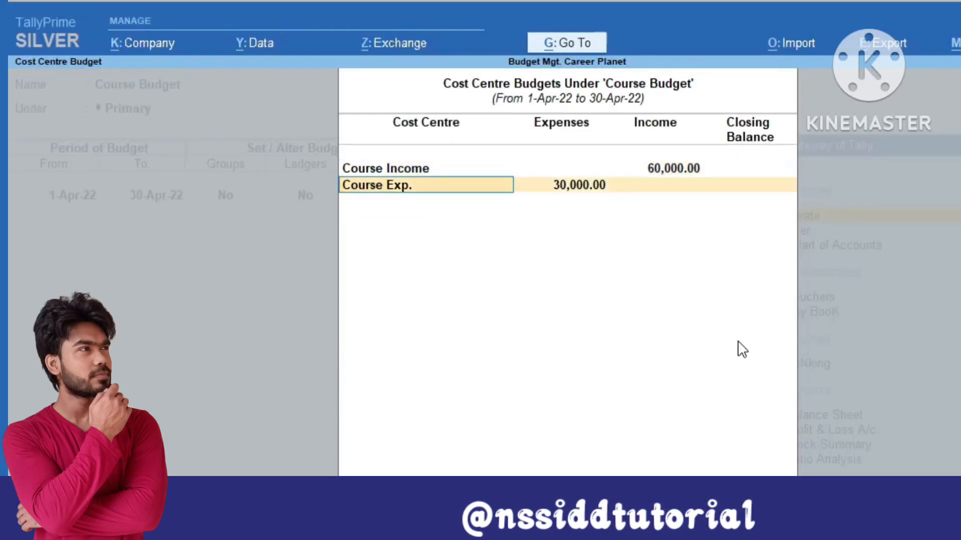
key("Return")
key("Return")
key("Return")
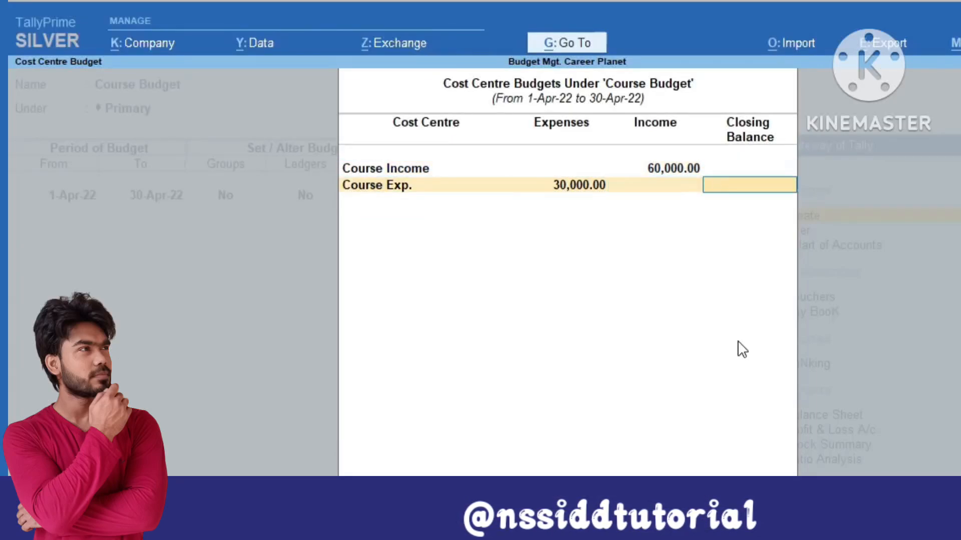
key("Return")
key("Return")
key("Return")
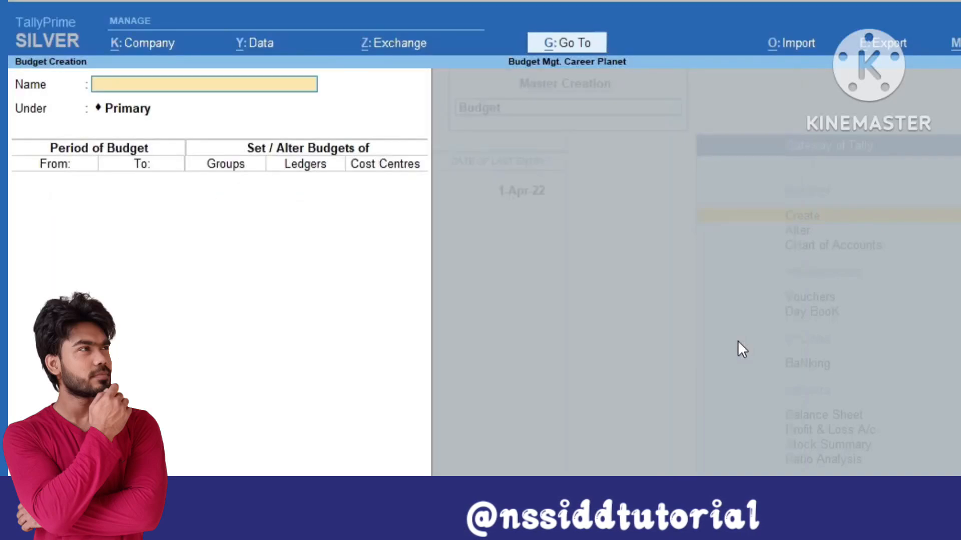
key("Escape")
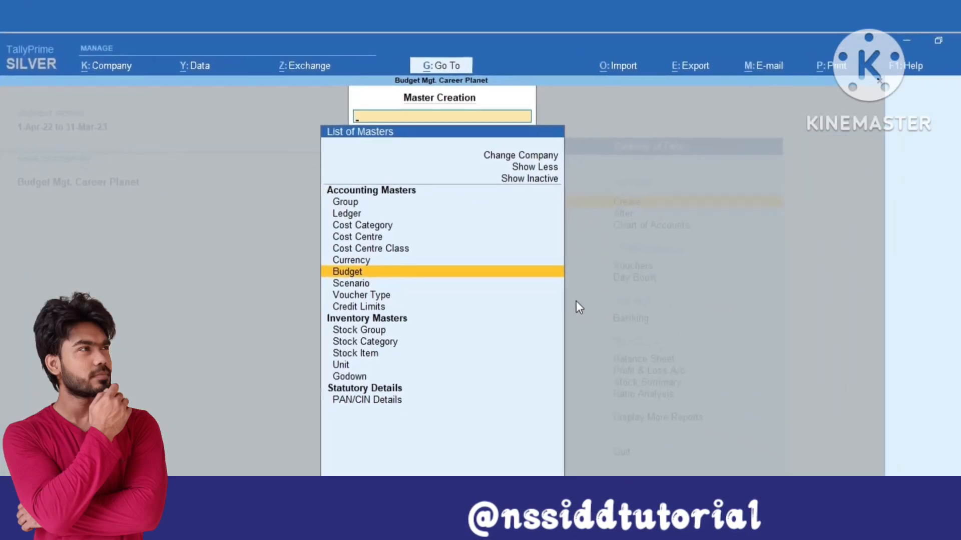
key("Escape")
Step: Start a receipt voucher and credit Tally Course Fee with 20,000
key("v")
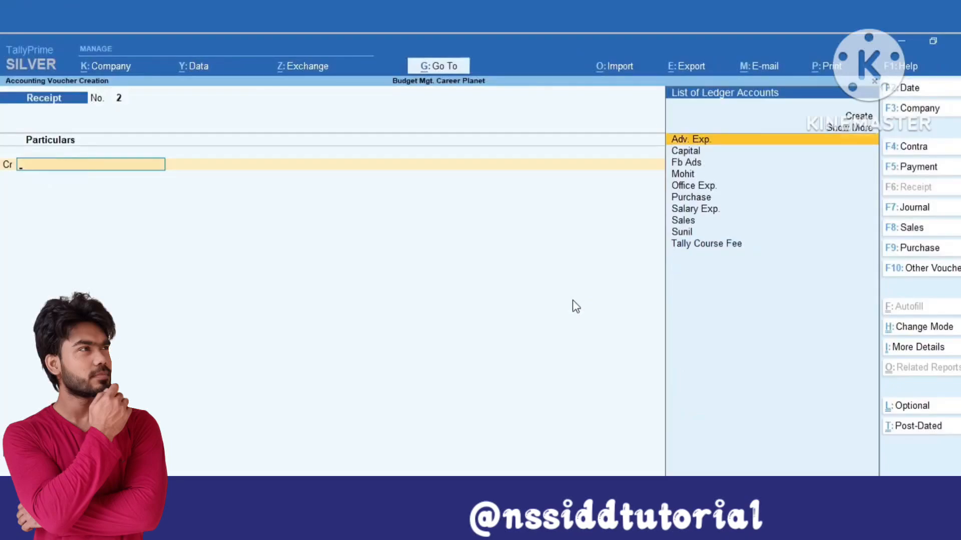
type("T")
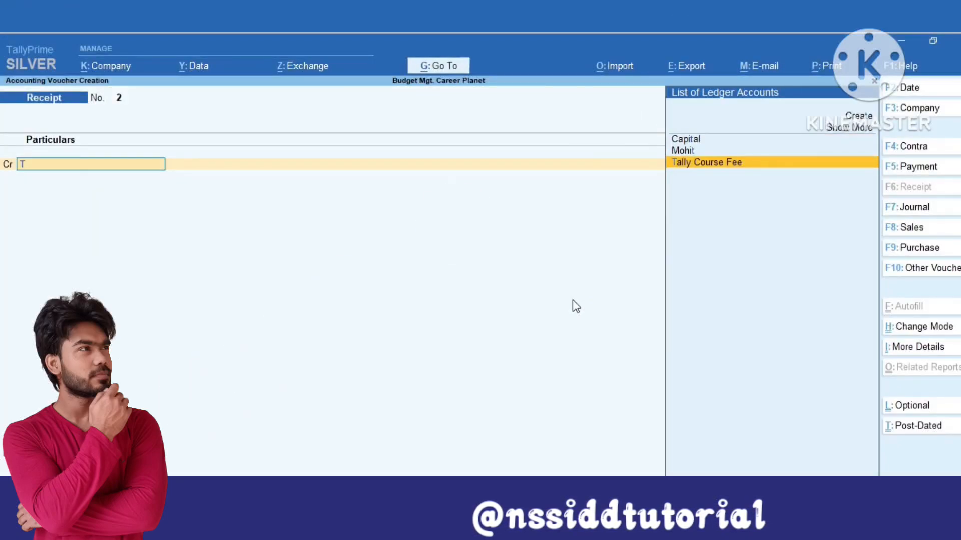
key("Return")
type("2000")
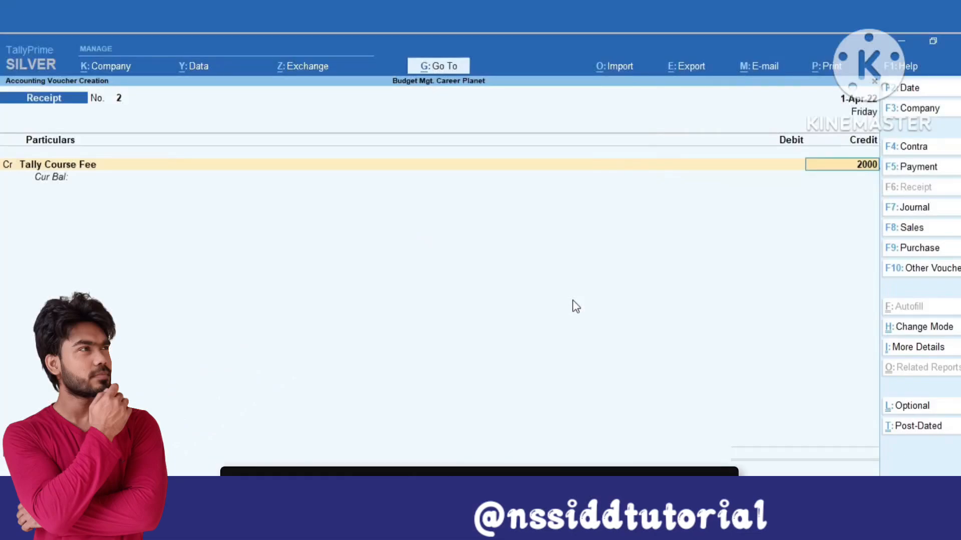
type("0")
key("Return")
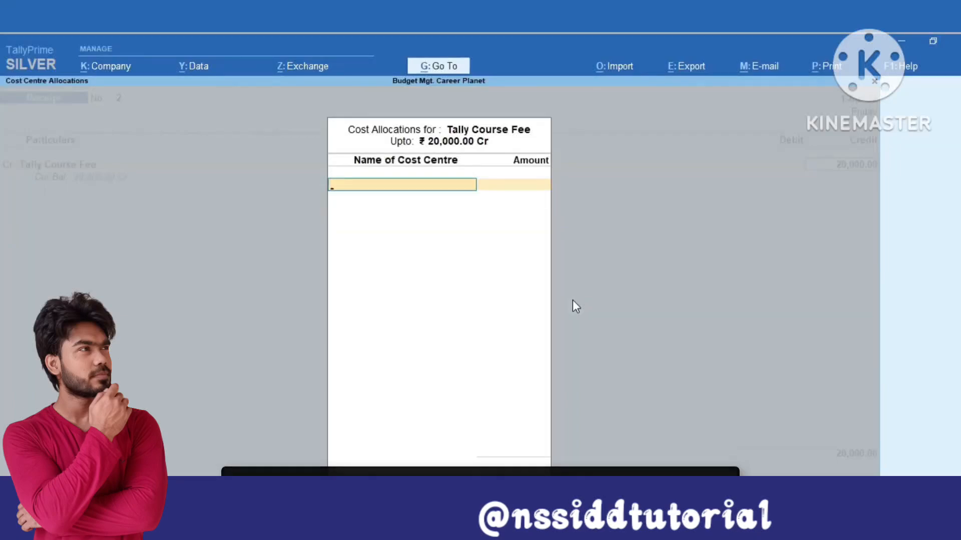
Step: Allocate the full 20,000 to the Course Income cost centre, debit Cash, and save the receipt without narration
key("Down")
key("Down")
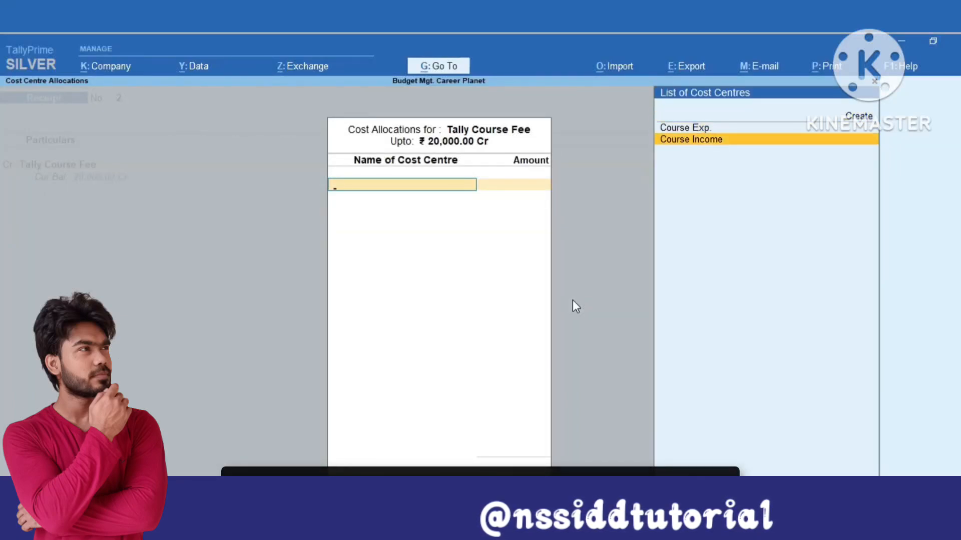
key("Return")
key("Return")
key("Return")
key("Return")
key("Return")
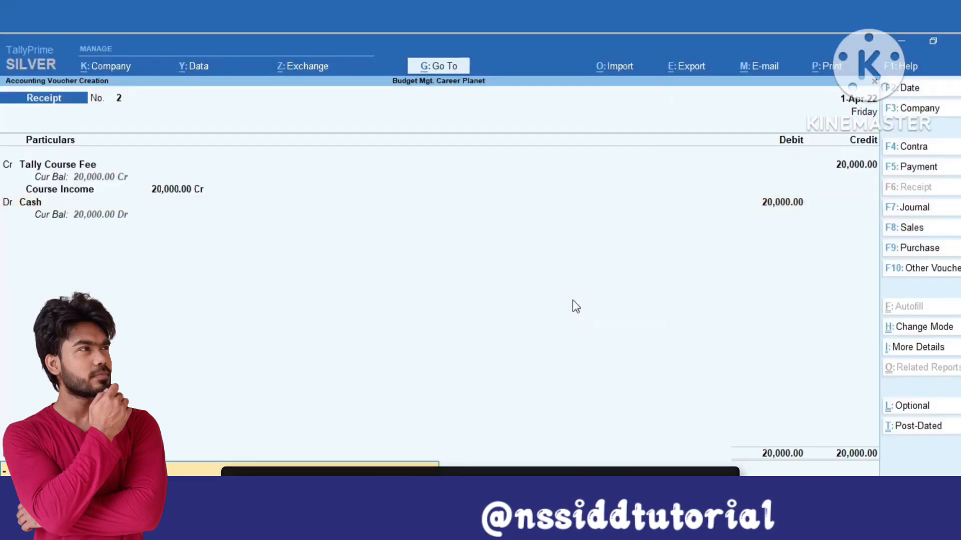
key("Return")
key("Return")
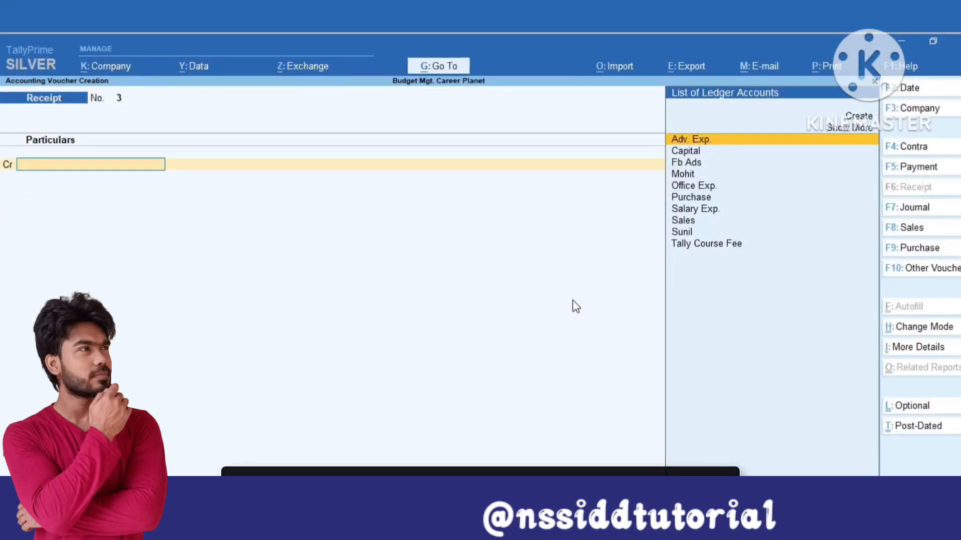
Step: Start a payment voucher and debit Adv. Exp. with 12,000
key("F5")
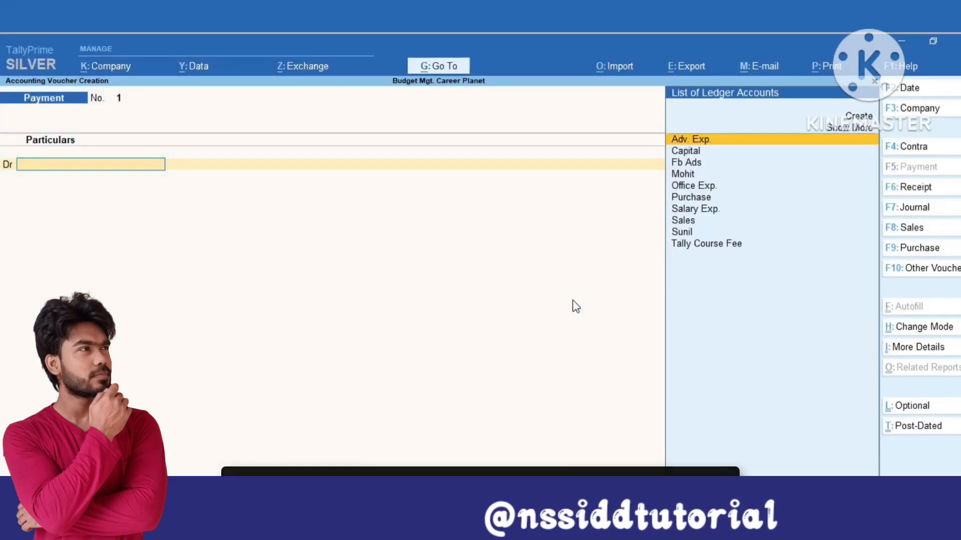
key("Return")
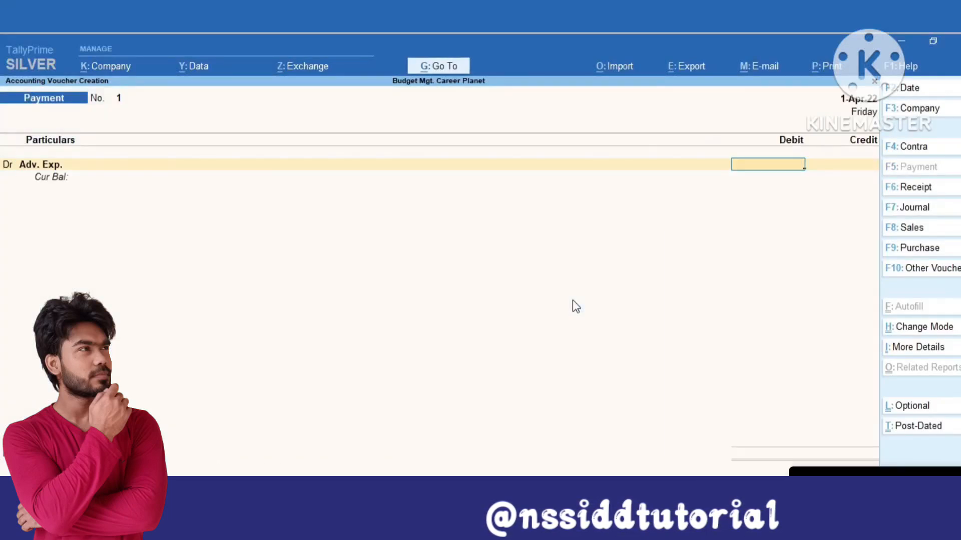
type("12,")
type("000")
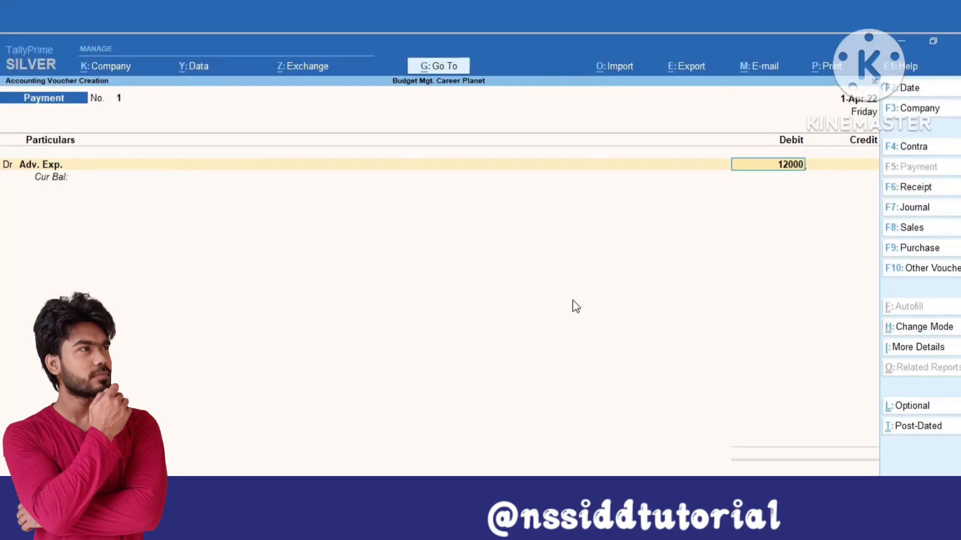
key("Return")
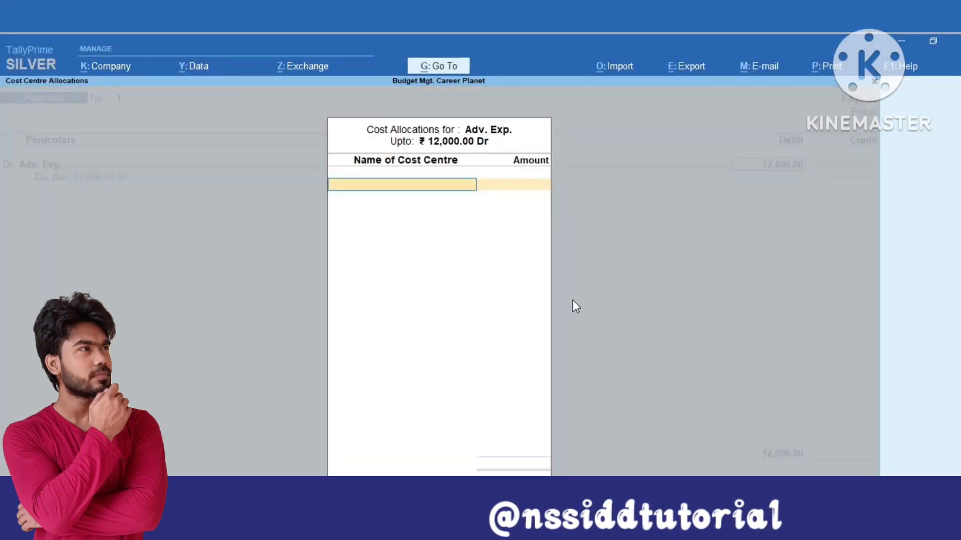
Step: Allocate the 12,000 to the Course Exp. cost centre, credit Cash, save the payment, and leave voucher entry
key("Return")
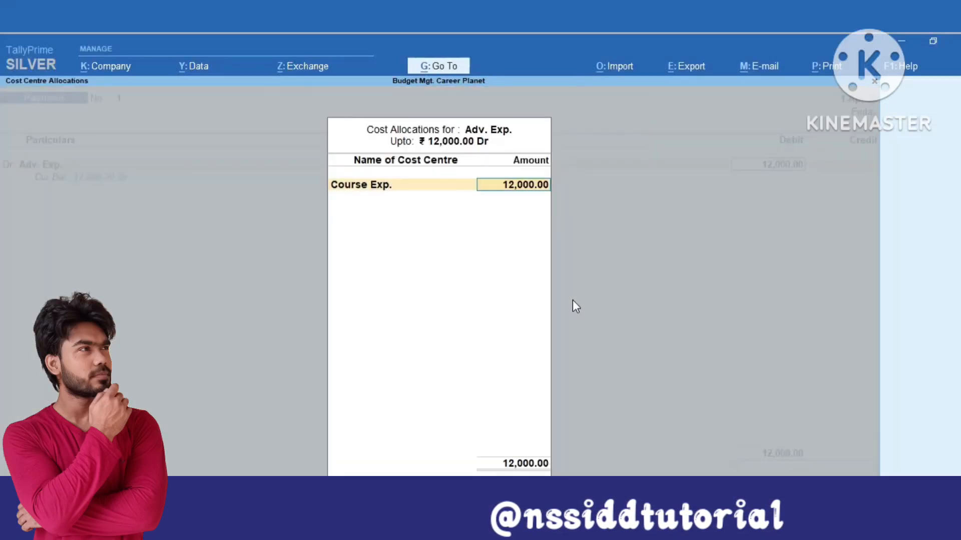
key("Return")
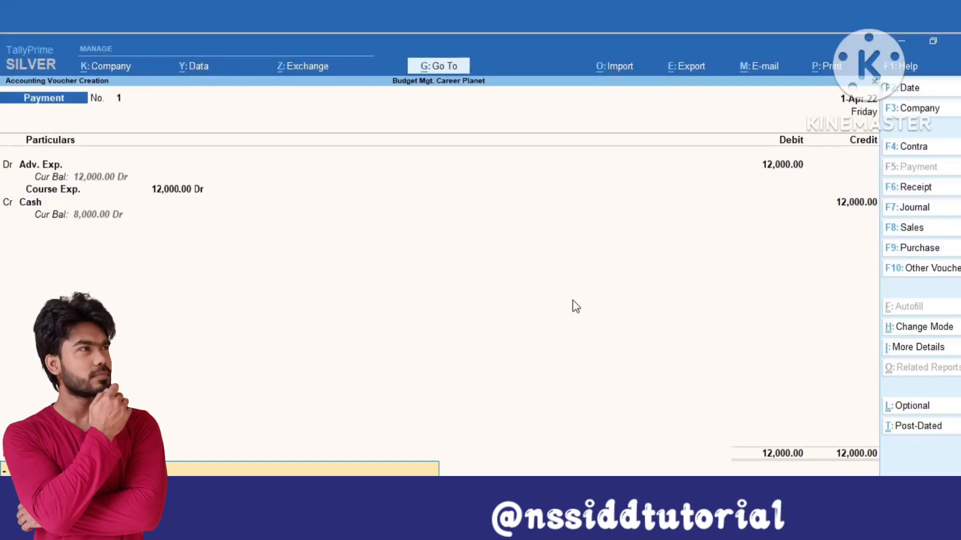
key("Return")
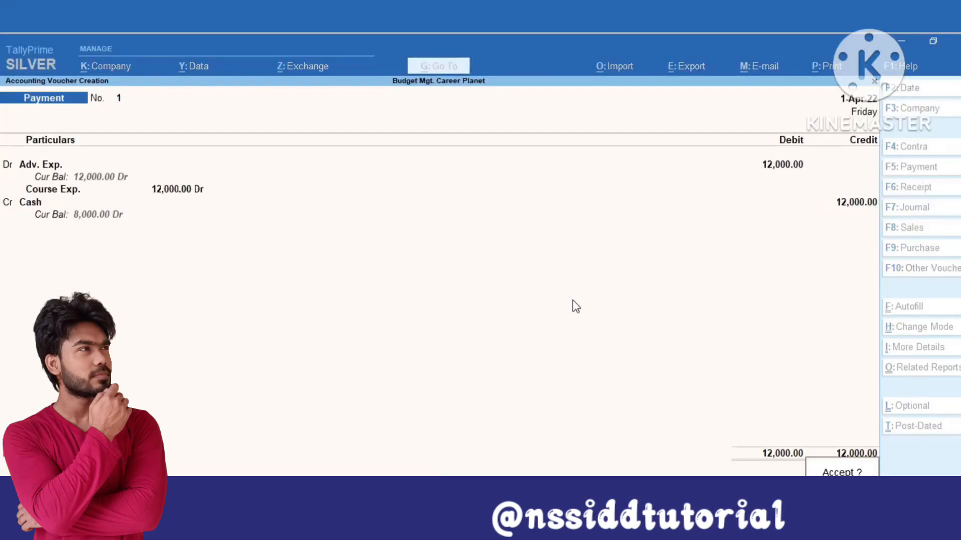
key("Return")
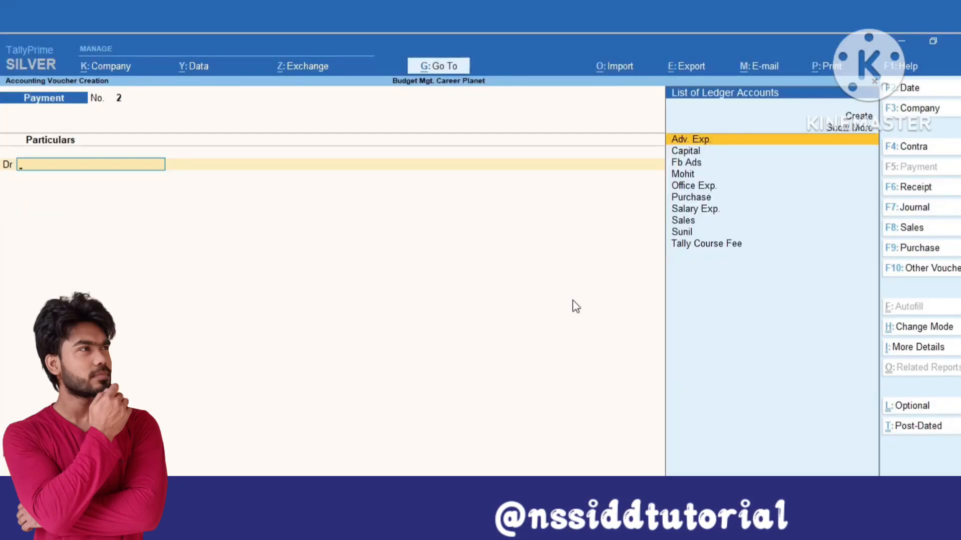
key("Escape")
Step: View the company's Trial Balance among the additional reports, then return to the report list
key("Down")
key("Down")
key("Down")
key("Down")
key("Down")
key("Down")
key("Down")
key("Down")
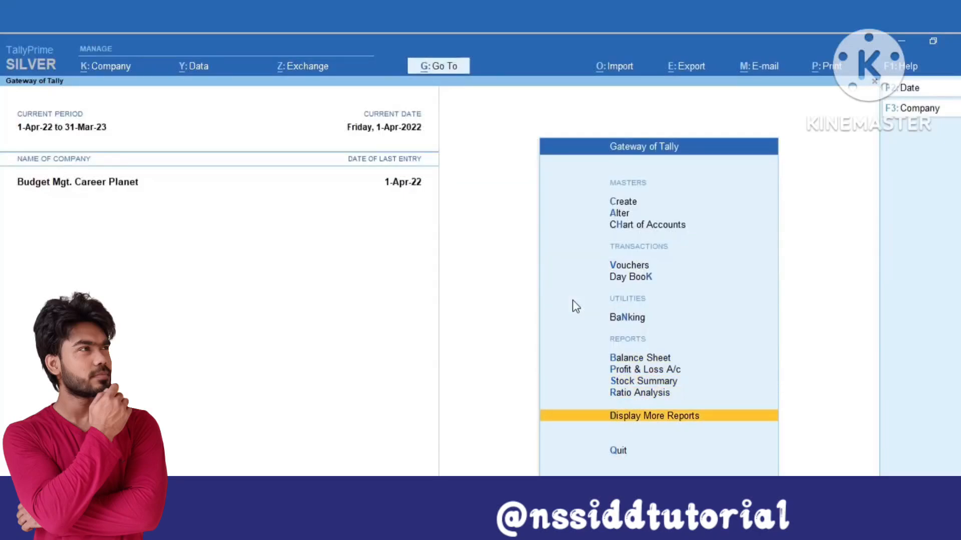
key("d")
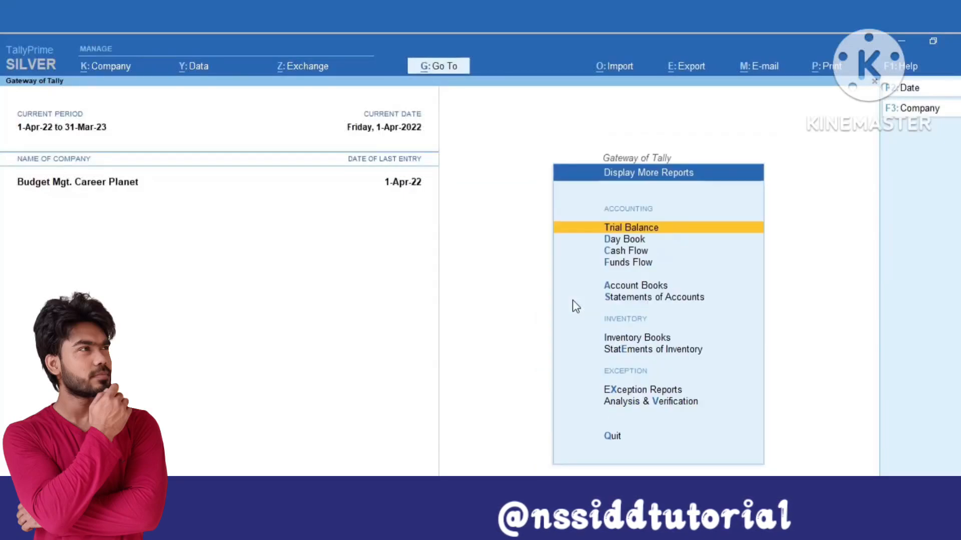
key("Return")
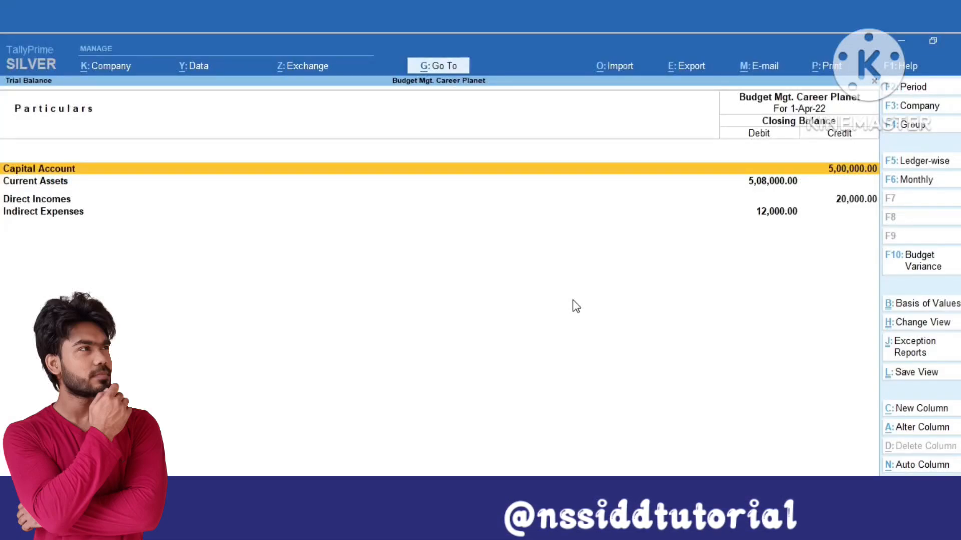
key("Escape")
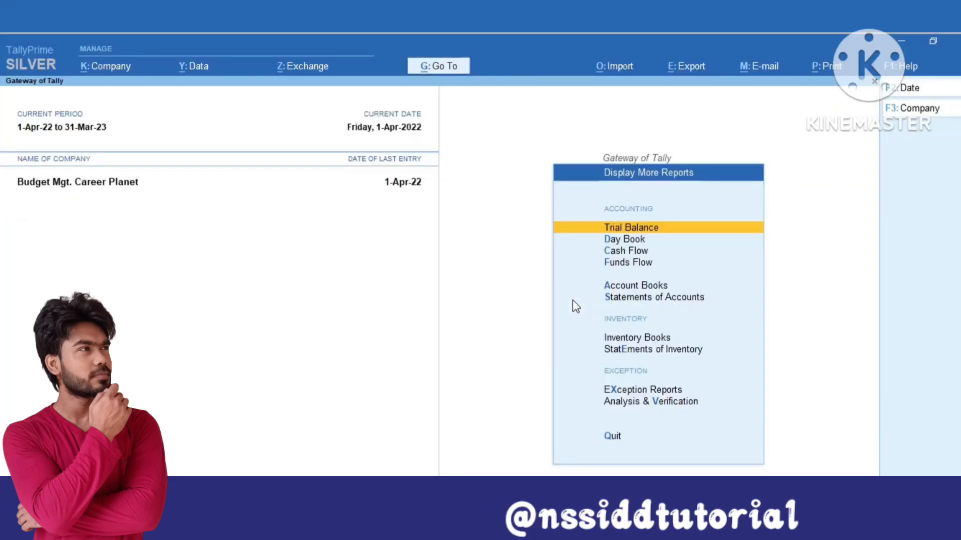
Step: Open the Cost Centre Summary from the cost centre reports under Statements of Accounts
key("Down")
key("Down")
key("Down")
key("Down")
key("Down")
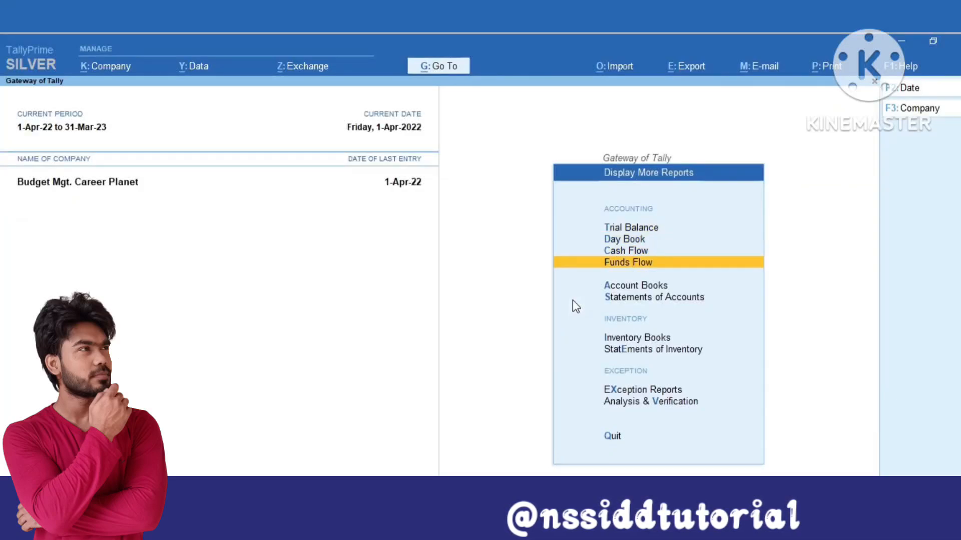
key("Return")
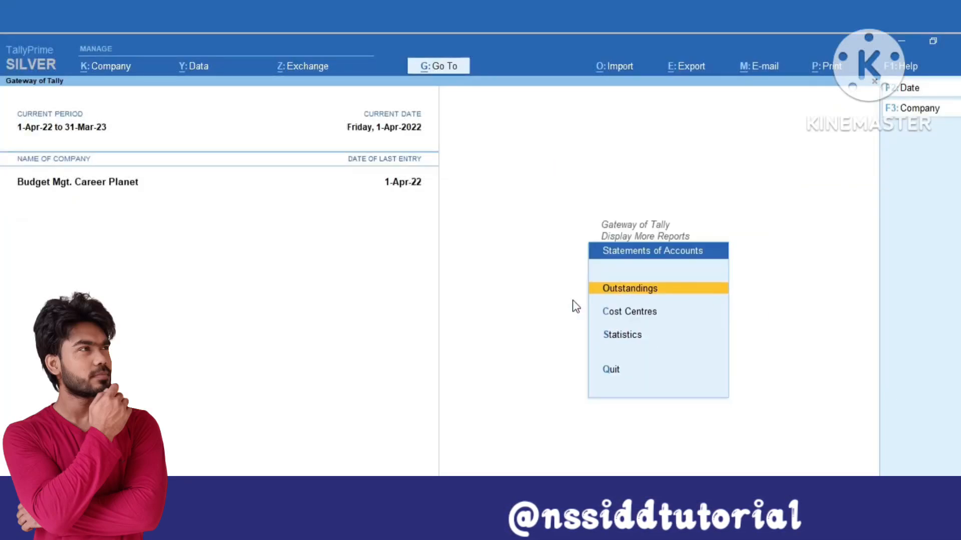
key("Down")
key("Return")
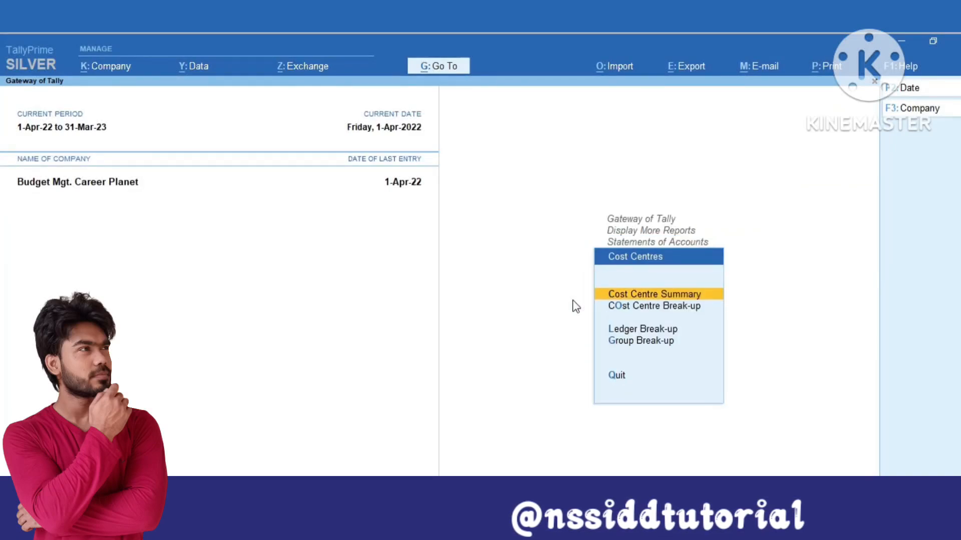
key("Return")
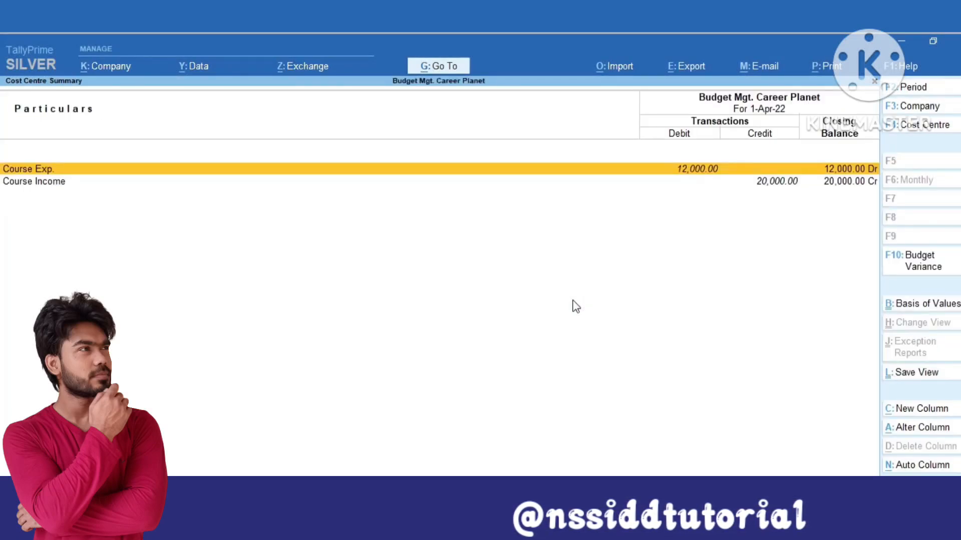
Step: Compare the Course Exp. and Course Income rows in the Cost Centre Summary
key("Down")
key("Up")
key("Down")
key("Up")
key("Down")
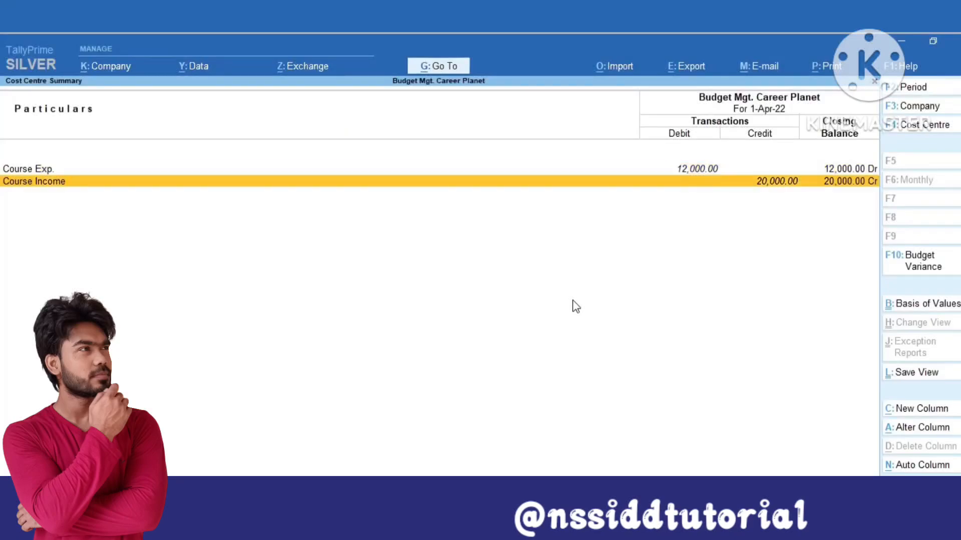
key("Up")
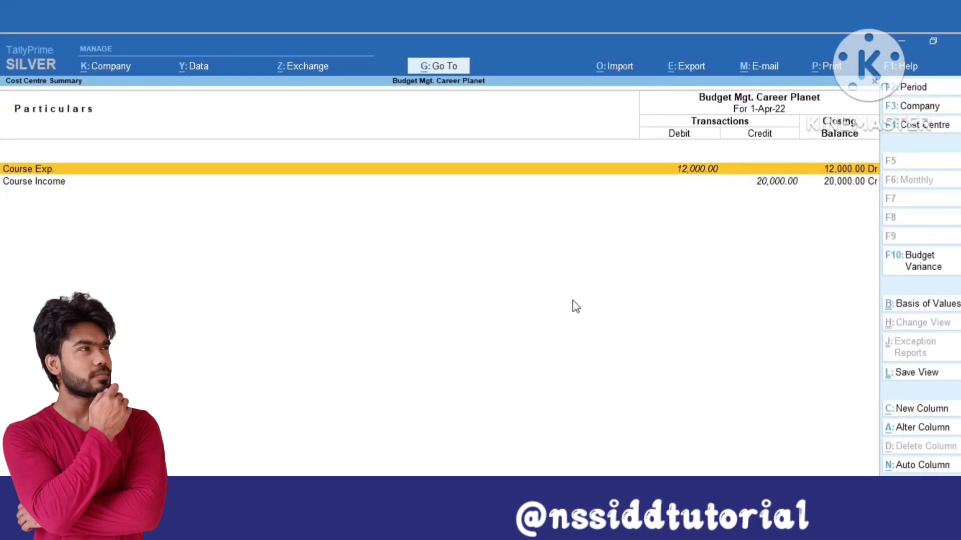
key("Down")
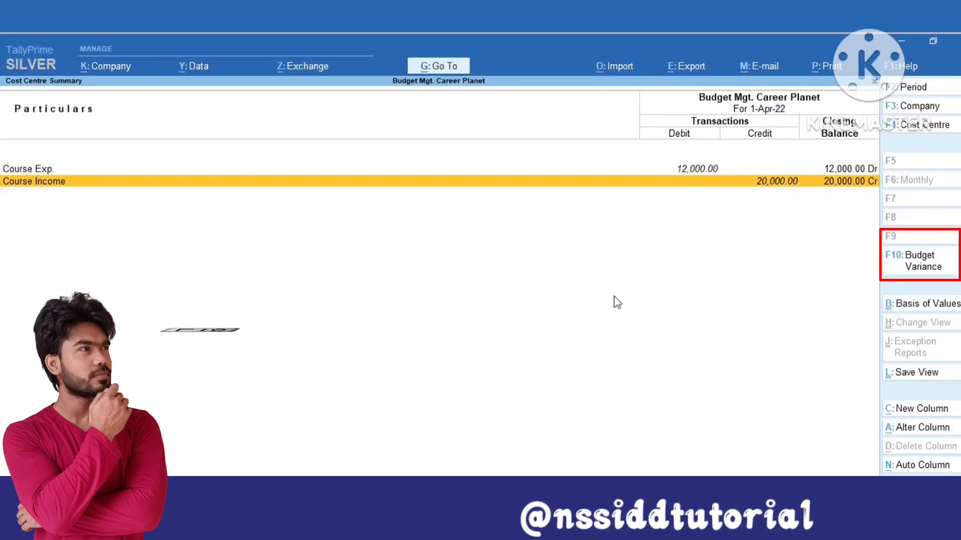
Step: Show the Cost Centre Summary's variance against Course Budget for the period 1-Apr-22 to 30-Apr-22
left_click(953, 268)
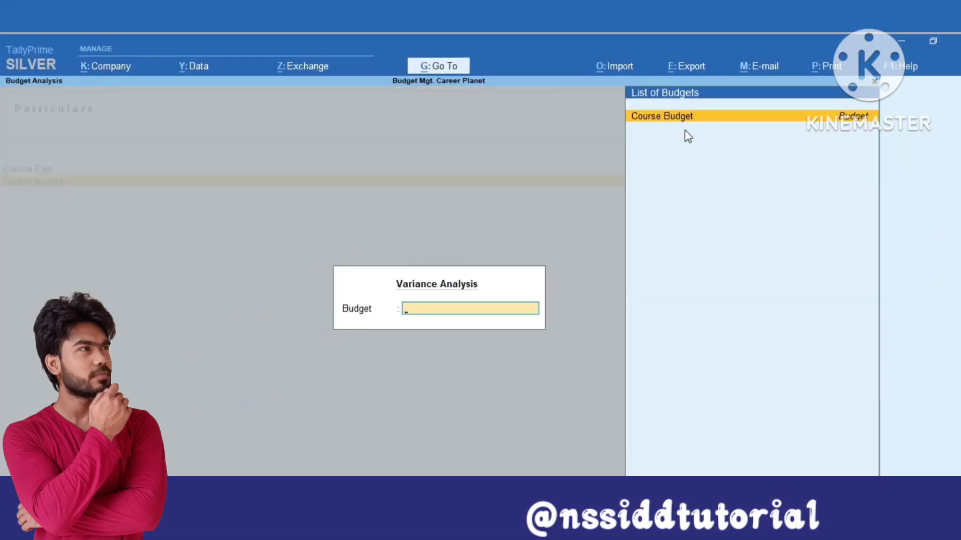
key("Return")
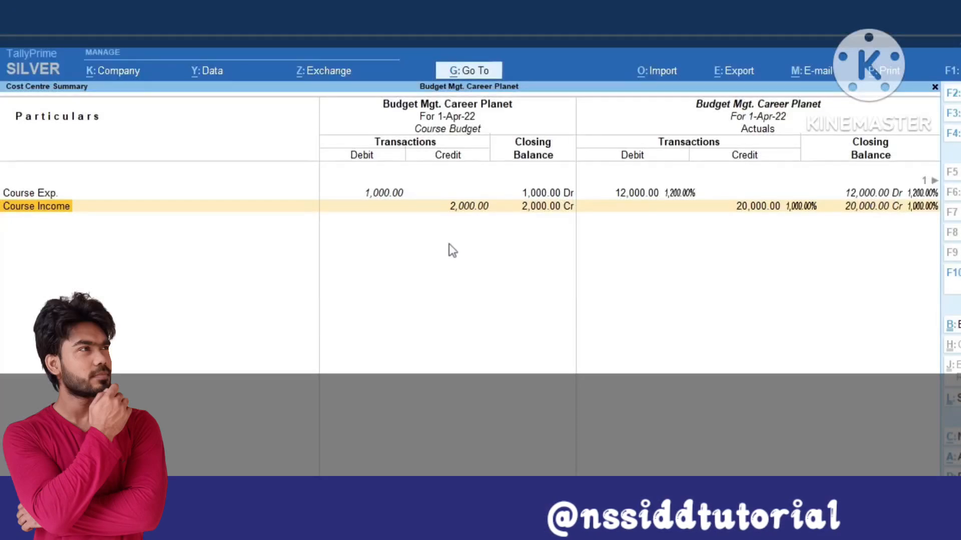
key("alt+F2")
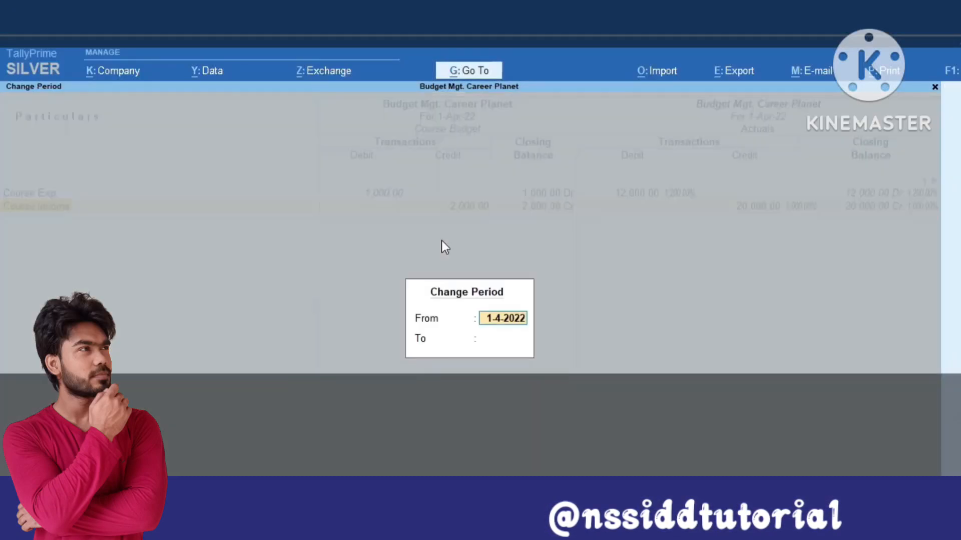
key("Return")
type("30-")
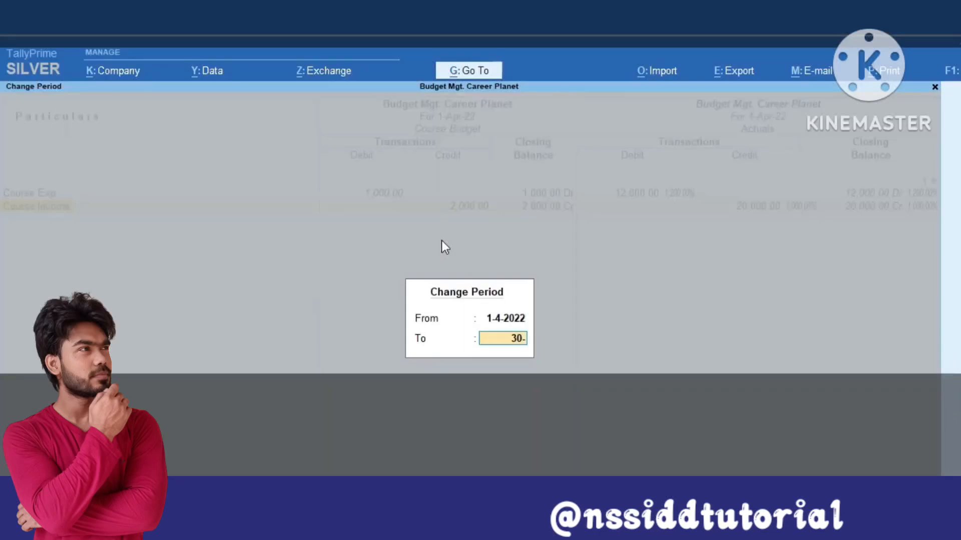
key("Return")
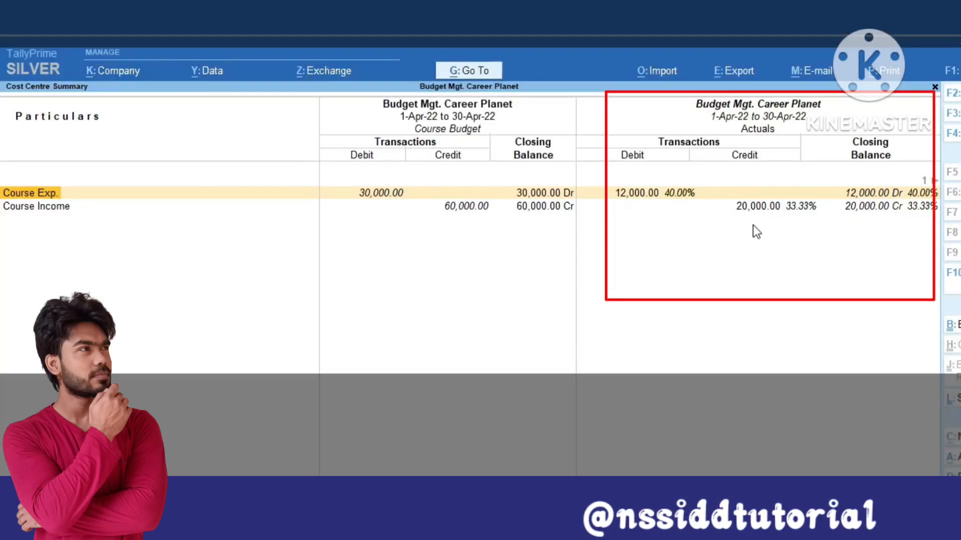
Step: Examine the Actuals and Course Budget Variance columns for April, and return to the Course Budget column
left_click(934, 180)
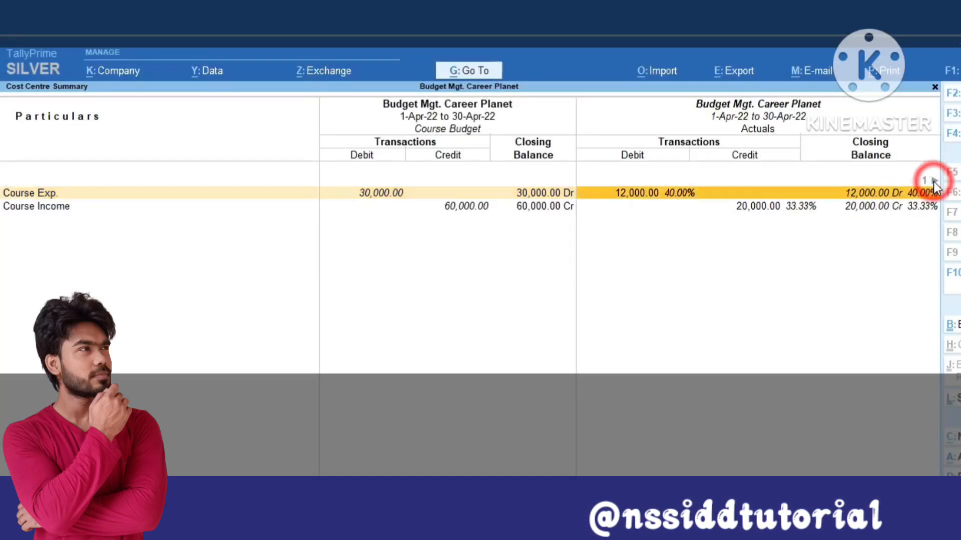
left_click(934, 180)
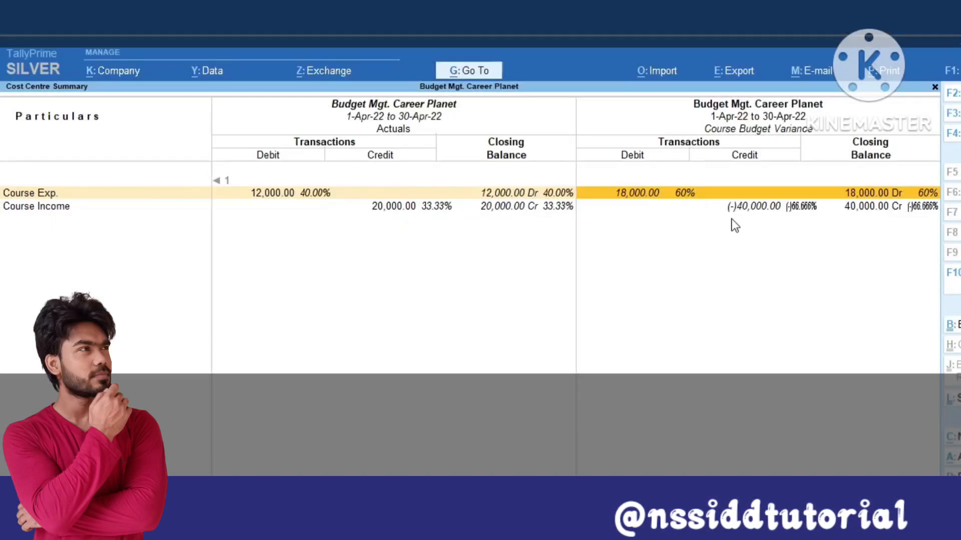
left_click(218, 180)
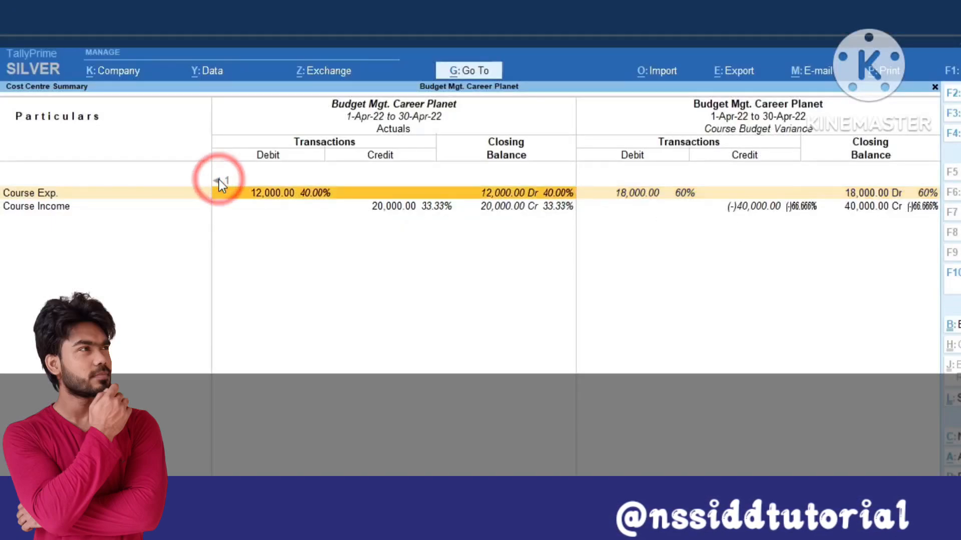
left_click(219, 181)
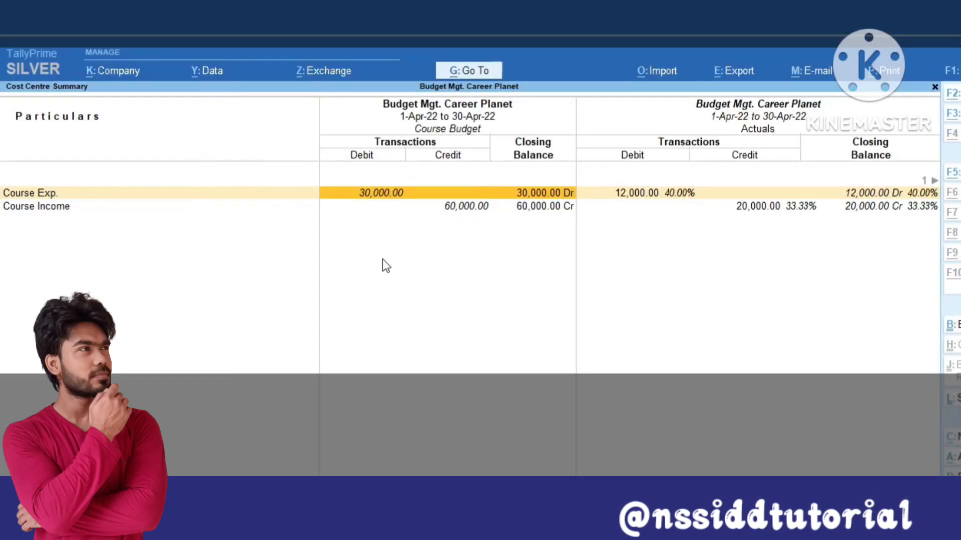
Step: Set the variance report's period to 1-Apr-22 only
key("F2")
key("Return")
type("1-4")
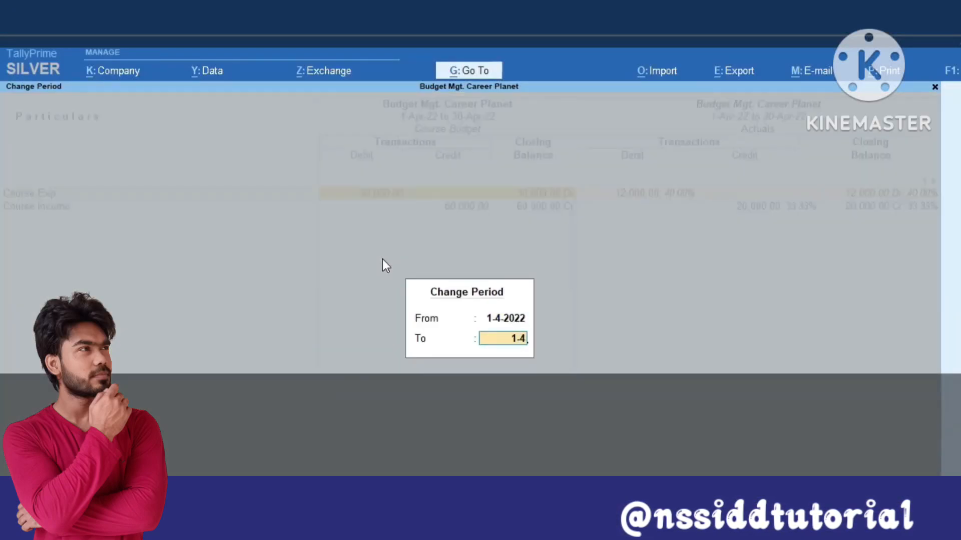
key("Return")
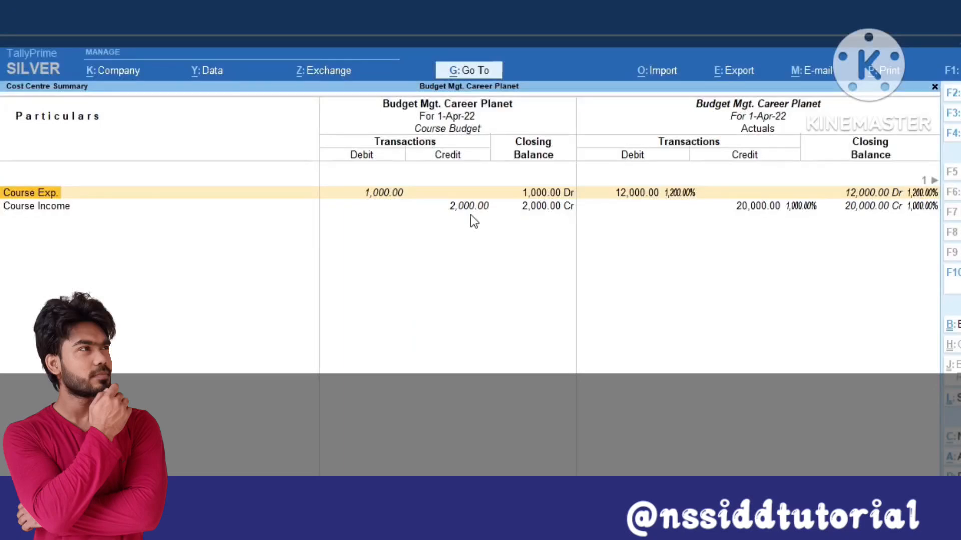
Step: Examine the single day's Actuals and Course Budget Variance columns, and return to the Gateway of Tally
key("Right")
key("Right")
key("Right")
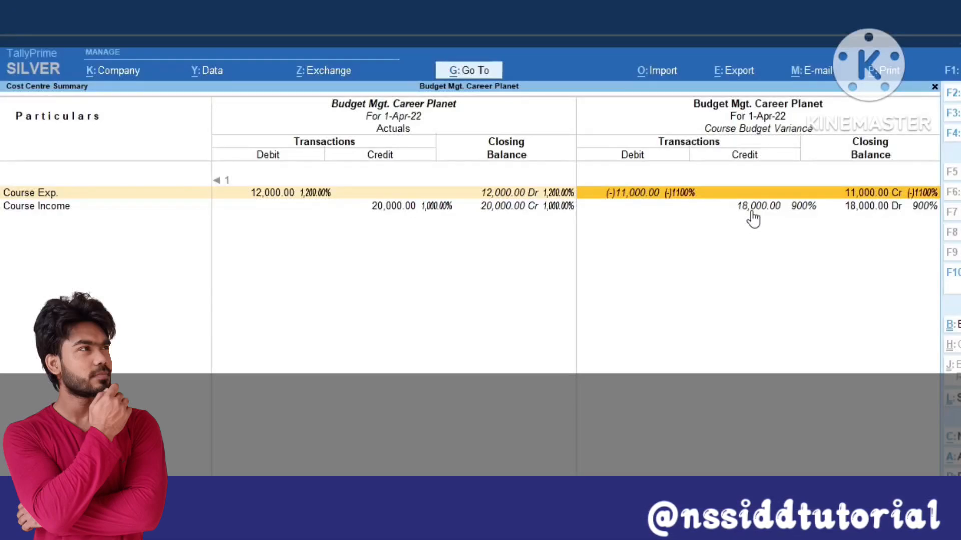
key("Escape")
key("Escape")
key("Escape")
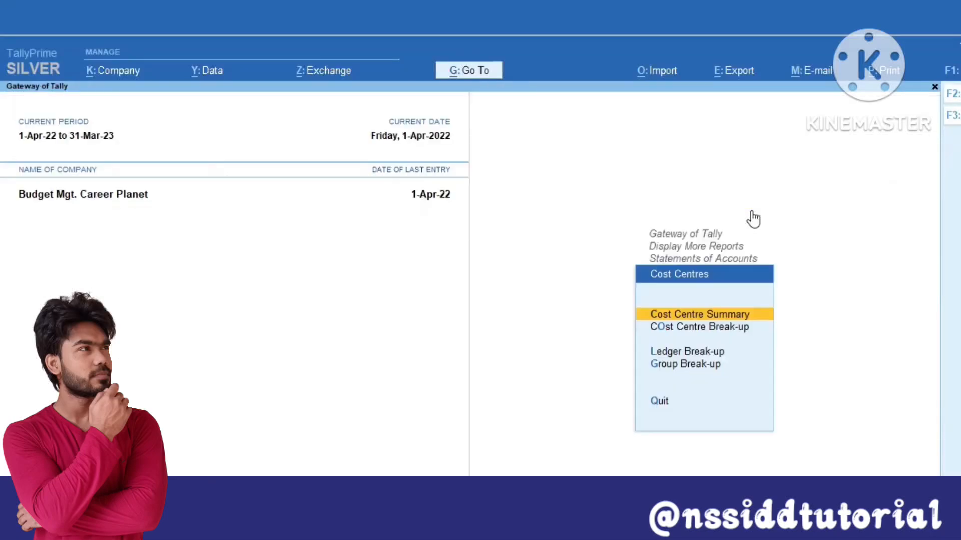
key("Escape")
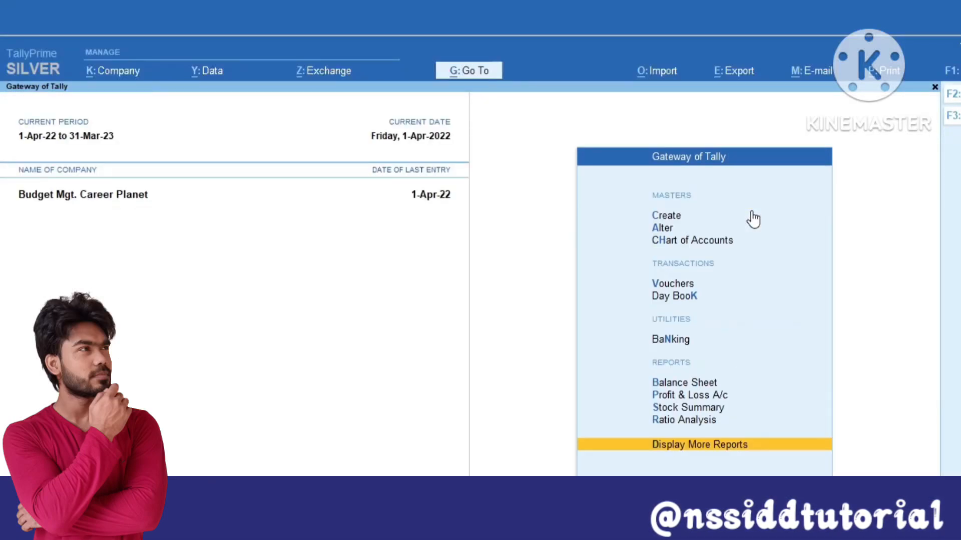
Step: Open Course Budget for alteration and go through its existing settings up to the Cost Centres option
key("Up")
key("Up")
key("Up")
key("Up")
key("Up")
key("Up")
key("Up")
key("Up")
key("Up")
key("Return")
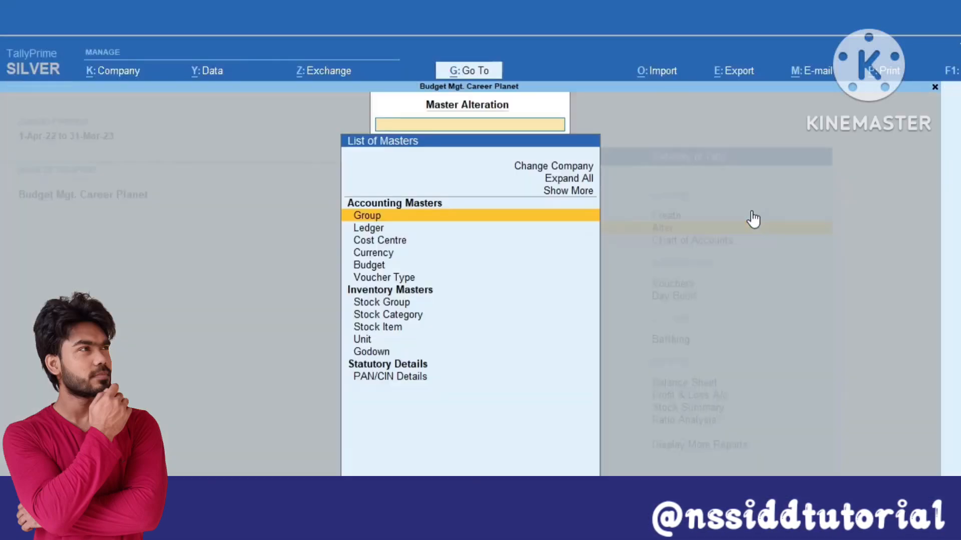
key("Down")
key("Down")
key("Down")
key("Down")
key("Return")
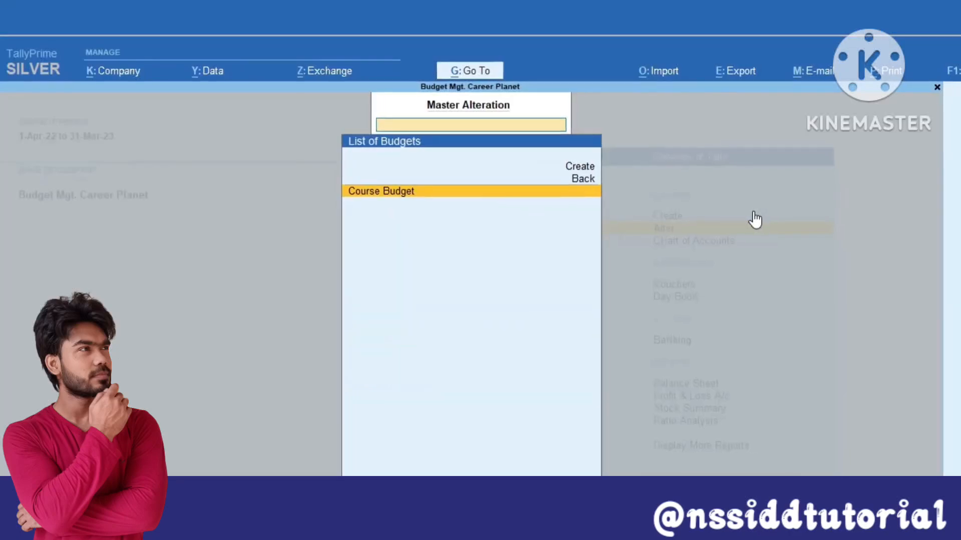
key("Return")
key("Return")
key("Return")
key("Return")
key("Return")
key("Return")
key("Return")
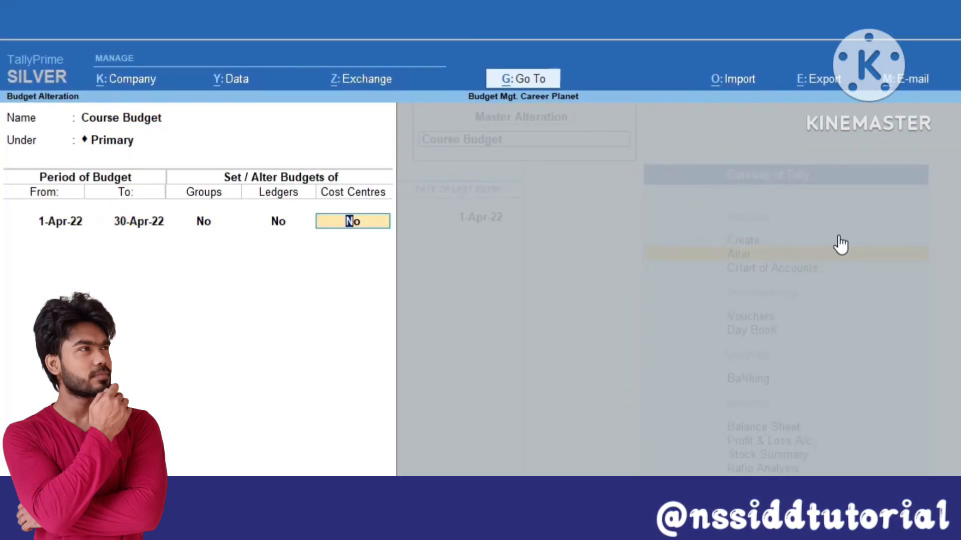
key("BackSpace")
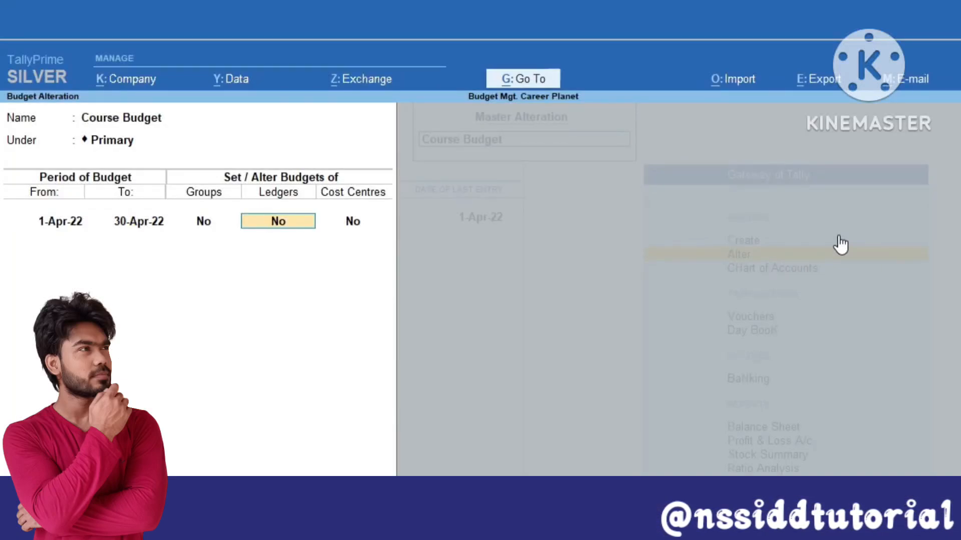
type("y")
key("Return")
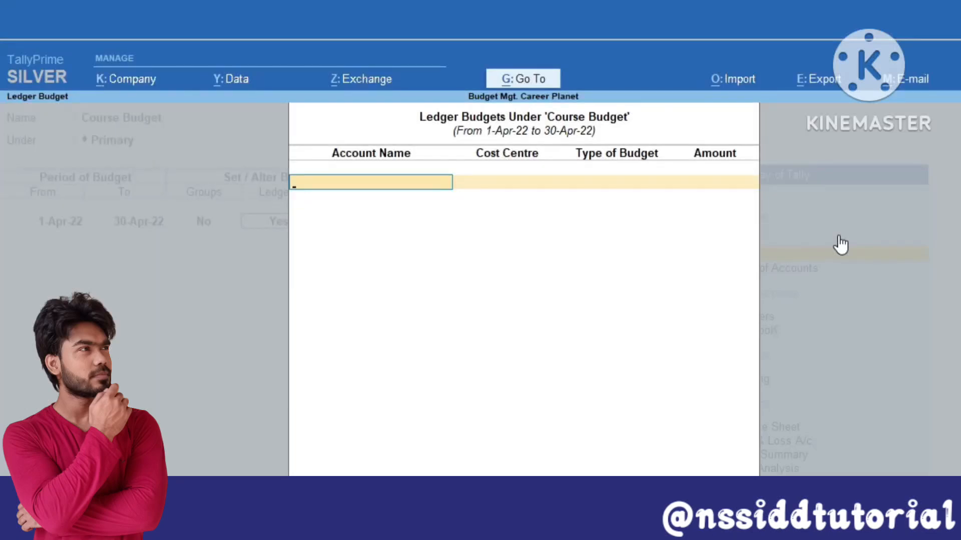
key("Escape")
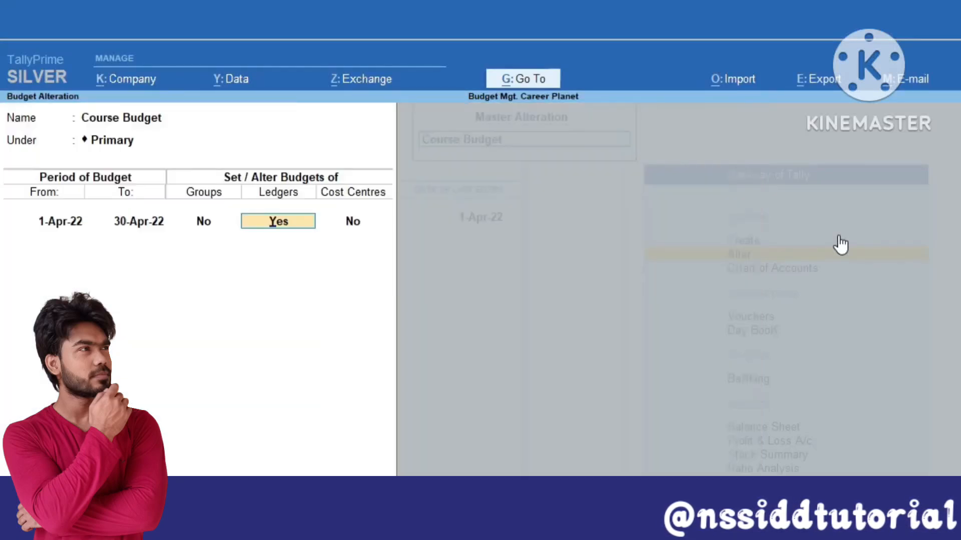
type("n")
Step: Set the Cost Centres option to Yes, review the cost centre budgets, and save Course Budget
key("Return")
type("y")
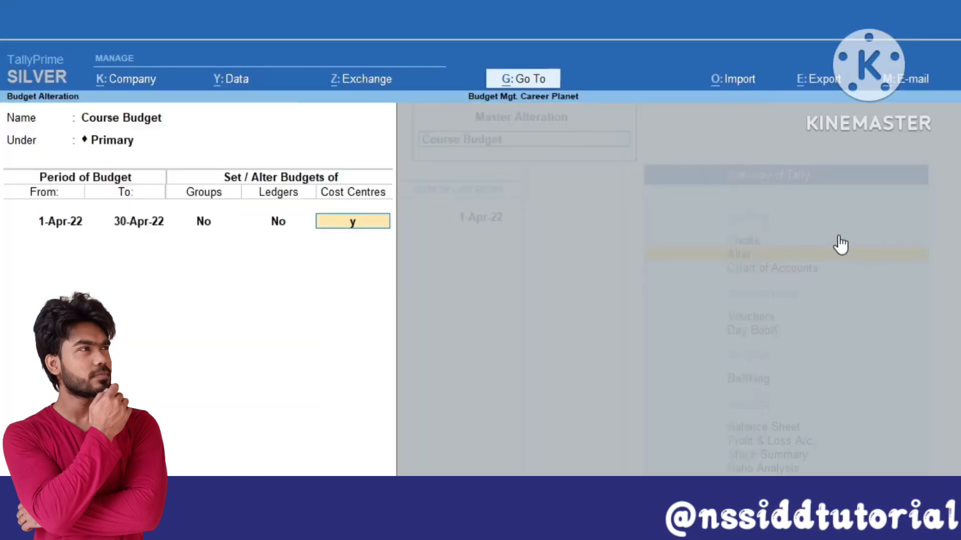
key("Return")
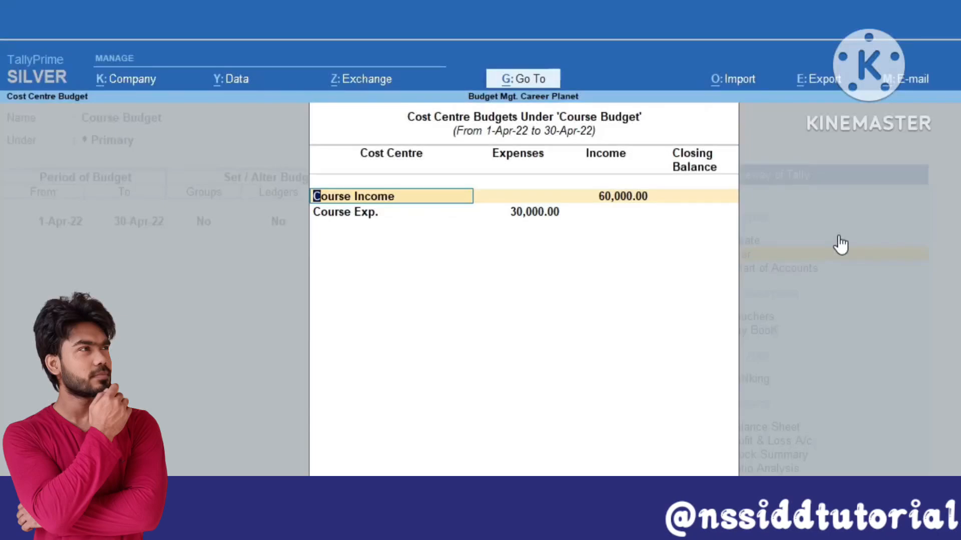
key("BackSpace")
key("ctrl+a")
key("ctrl+a")
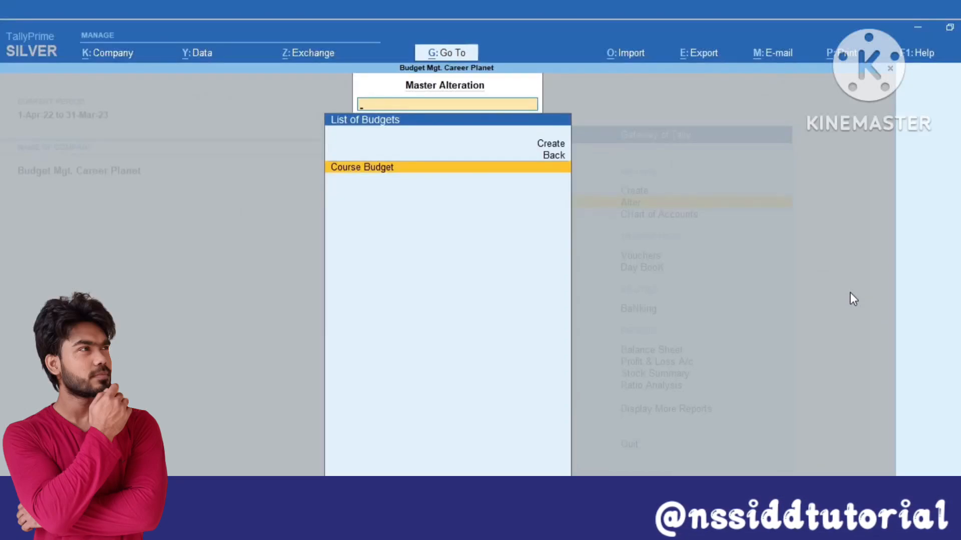
Step: Return to the master list, open the cost centres for alteration, and look over Course Exp. and Course Income
key("Escape")
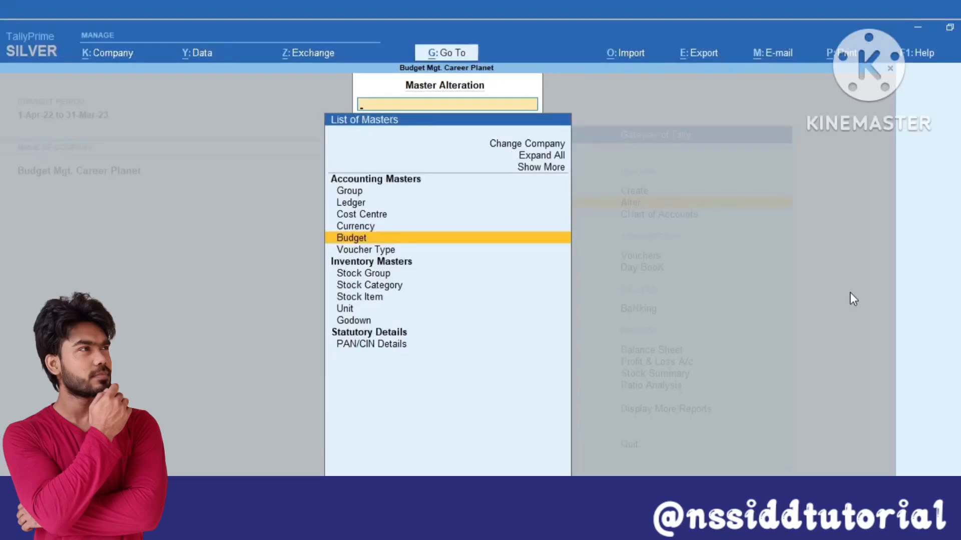
key("Up")
key("Up")
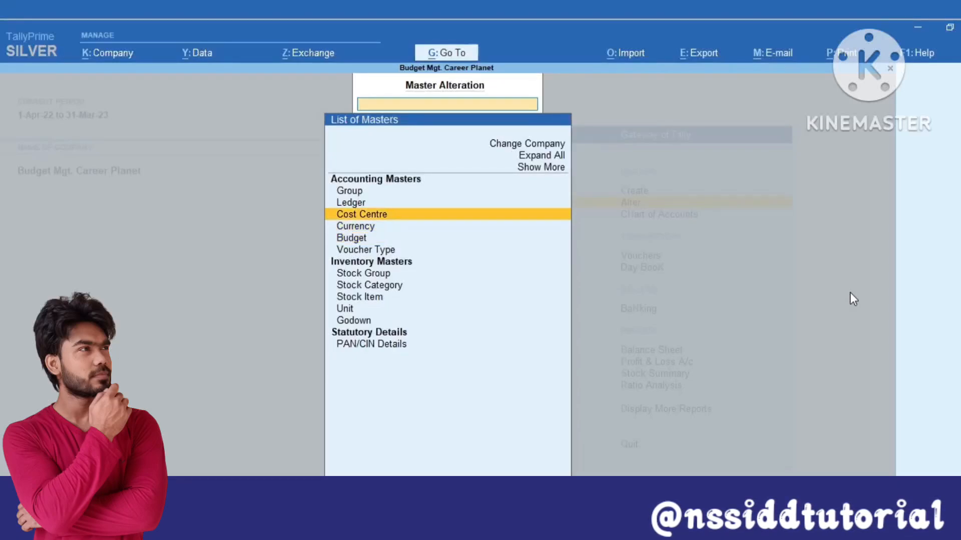
key("Return")
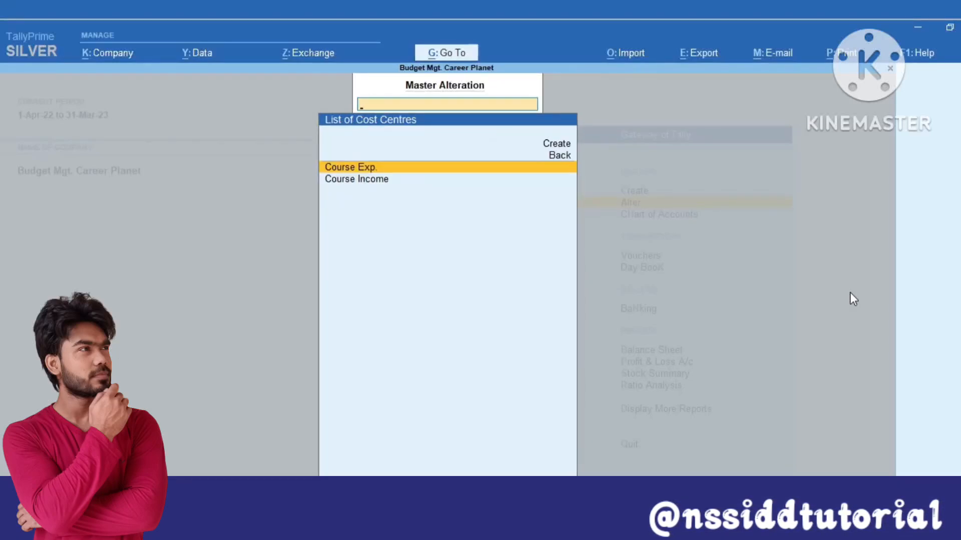
key("Down")
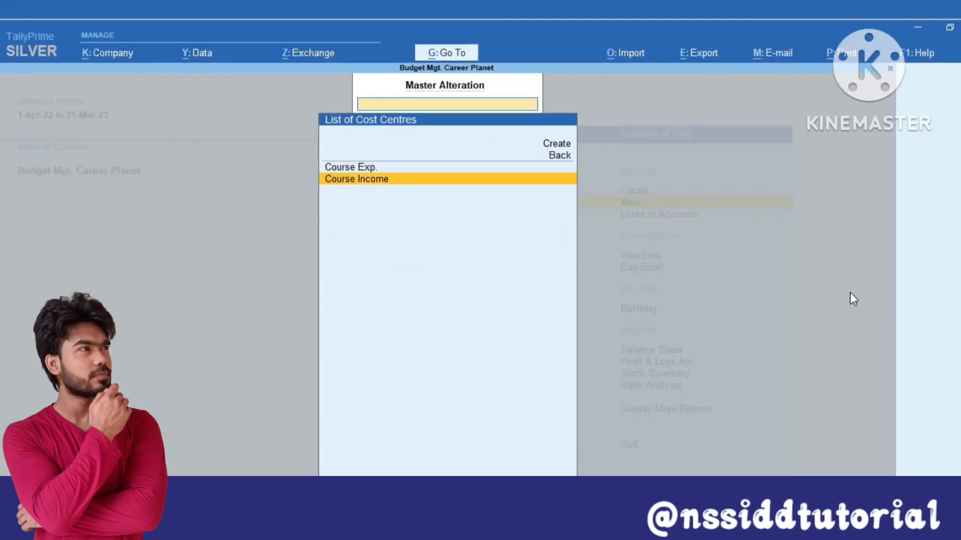
key("Up")
key("Down")
key("Up")
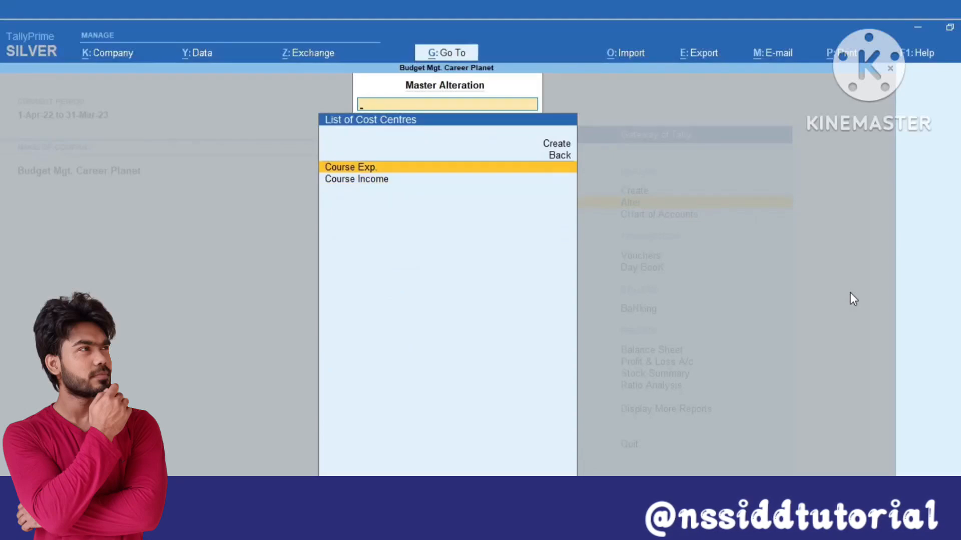
Step: Create the ledger Office Exp. under Indirect Expenses with ledger type Not Applicable and cost centres applicable
key("Escape")
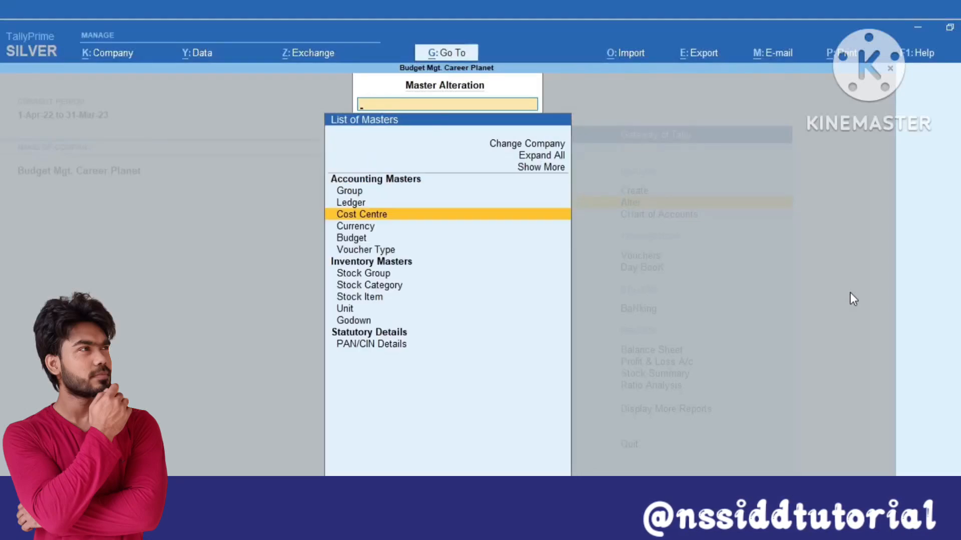
key("Up")
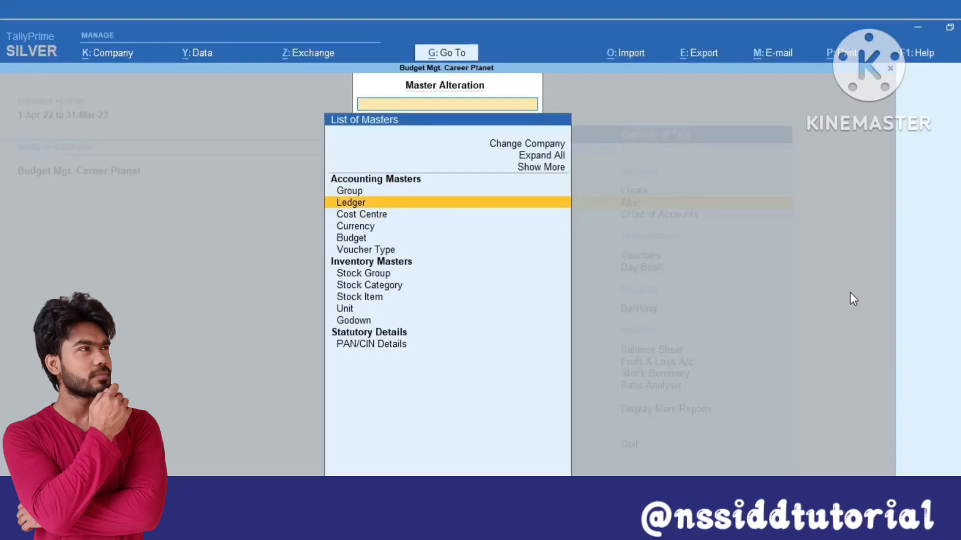
key("Return")
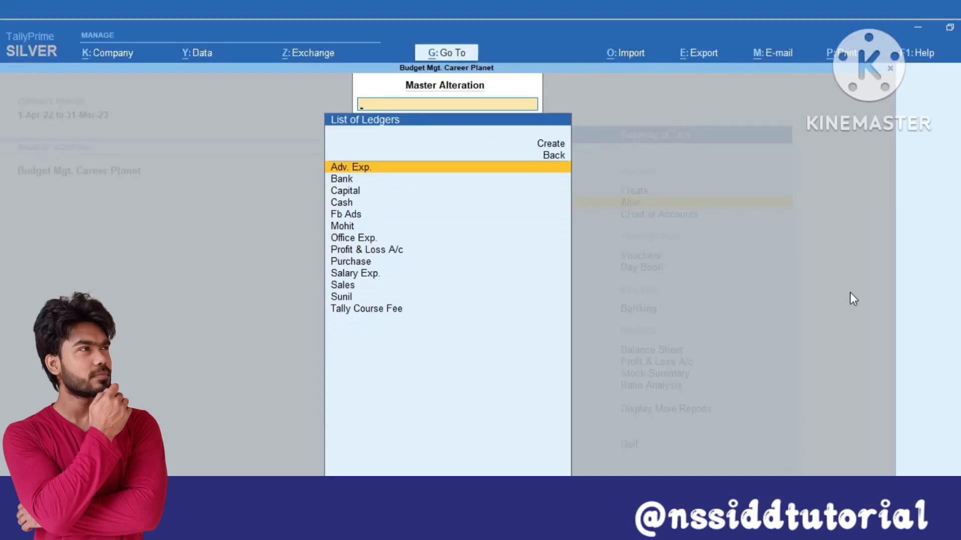
key("Up")
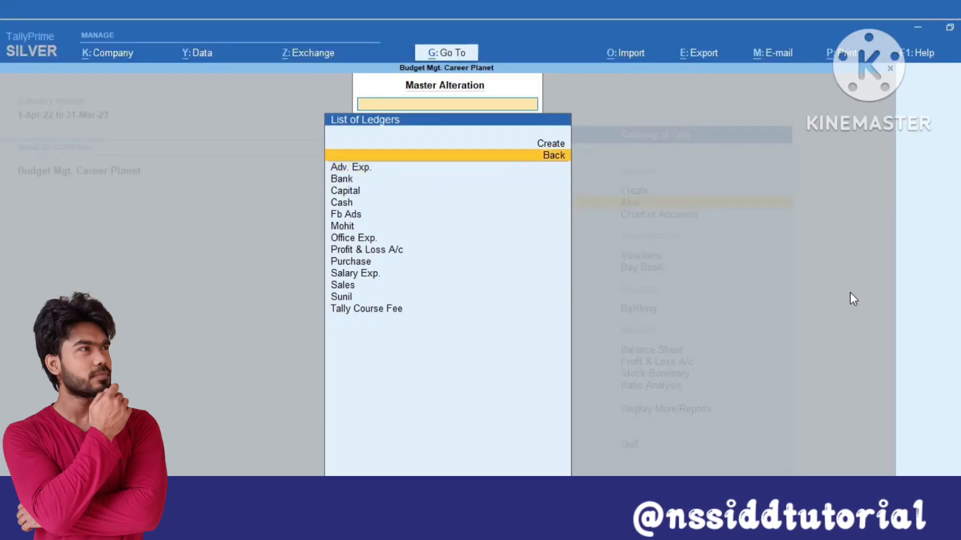
key("Up")
key("Return")
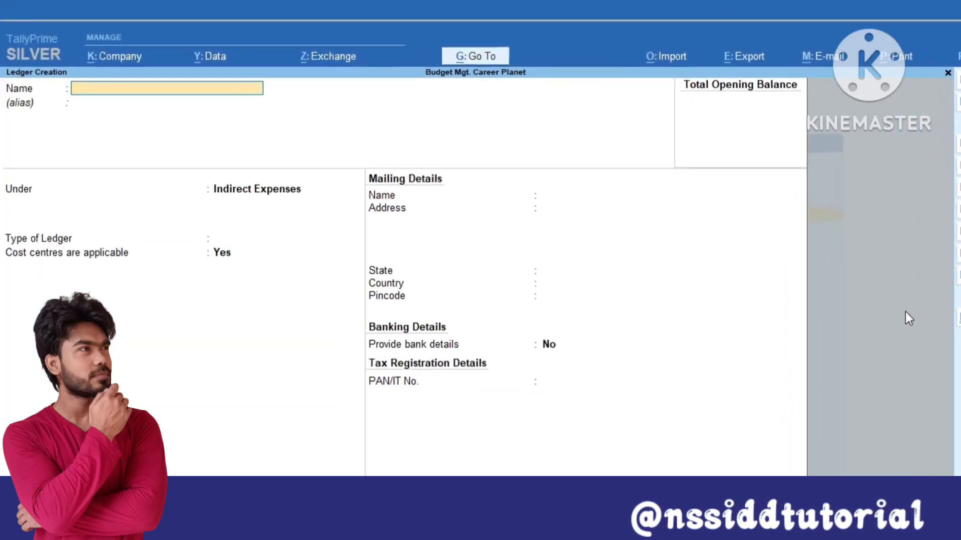
type("Office Exp.")
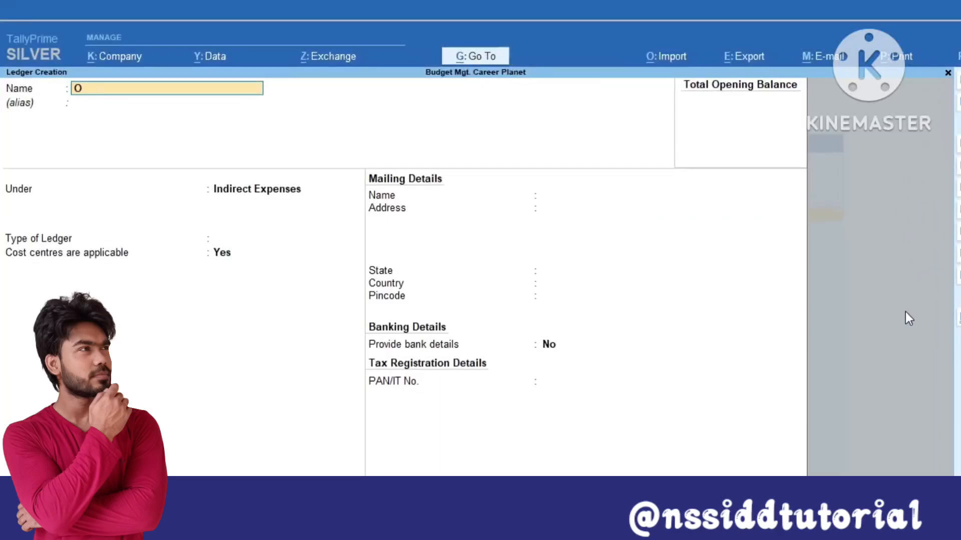
key("Return")
key("Return")
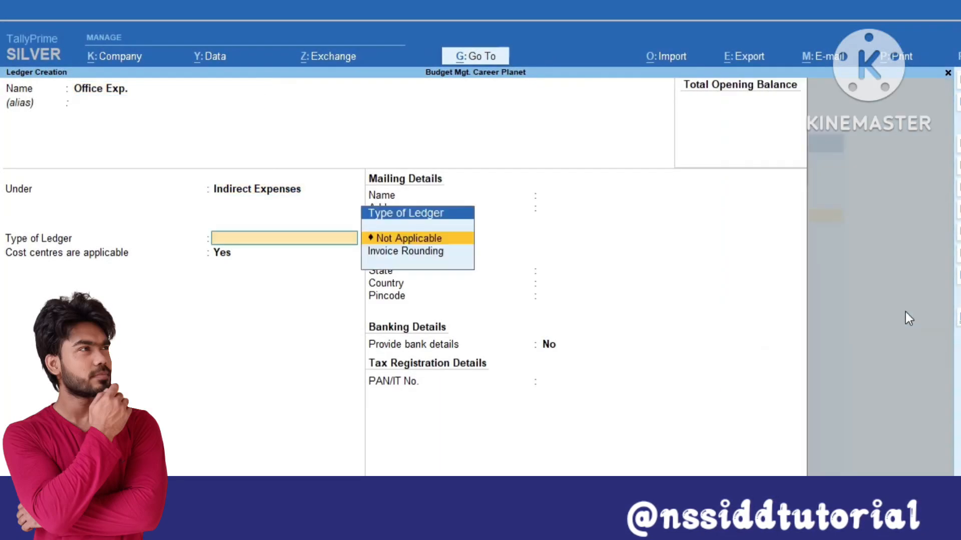
key("Return")
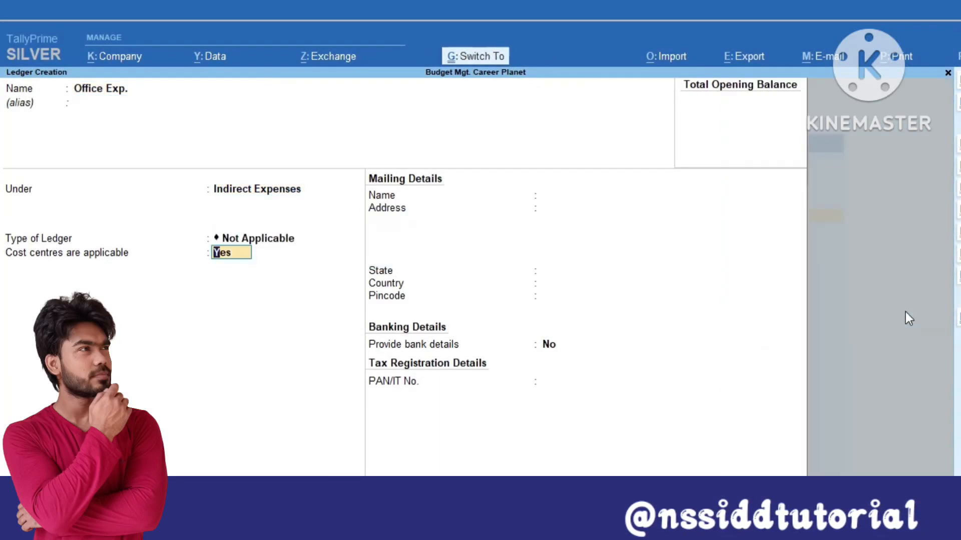
key("ctrl+a")
Step: Create the ledger Salary Exp. under Indirect Expenses with cost centres applicable, and return to the list of masters
type("Salary")
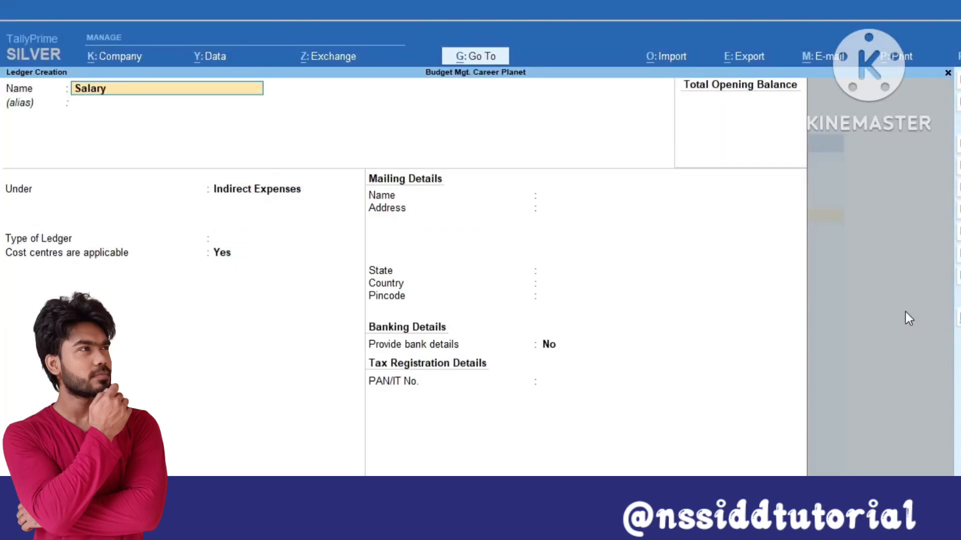
type(" Exp.")
key("Return")
key("Return")
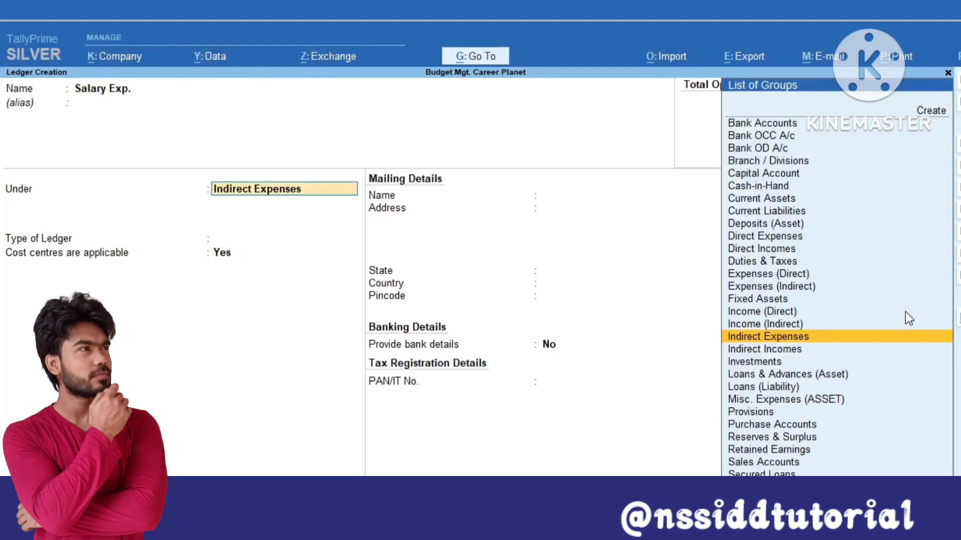
key("Return")
key("Return")
key("ctrl+a")
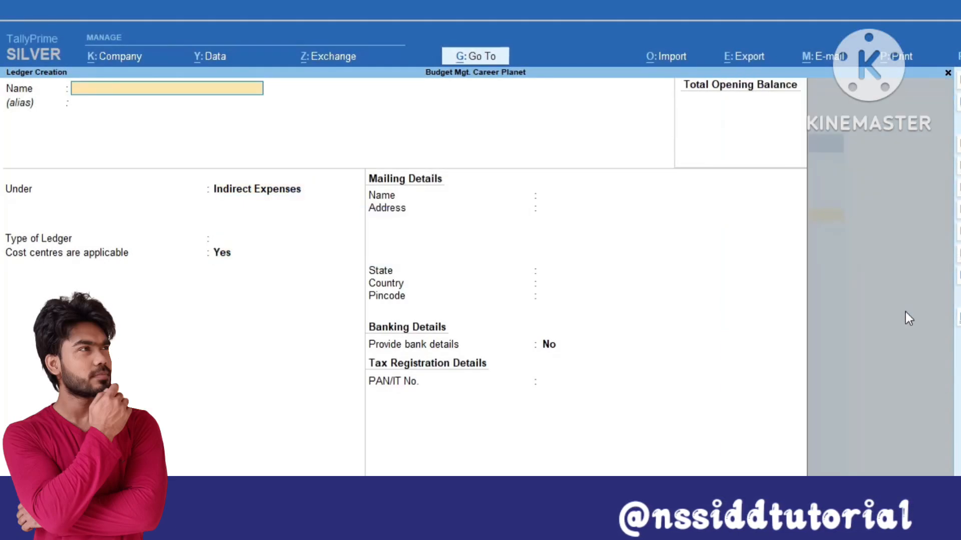
key("Escape")
key("a")
key("Escape")
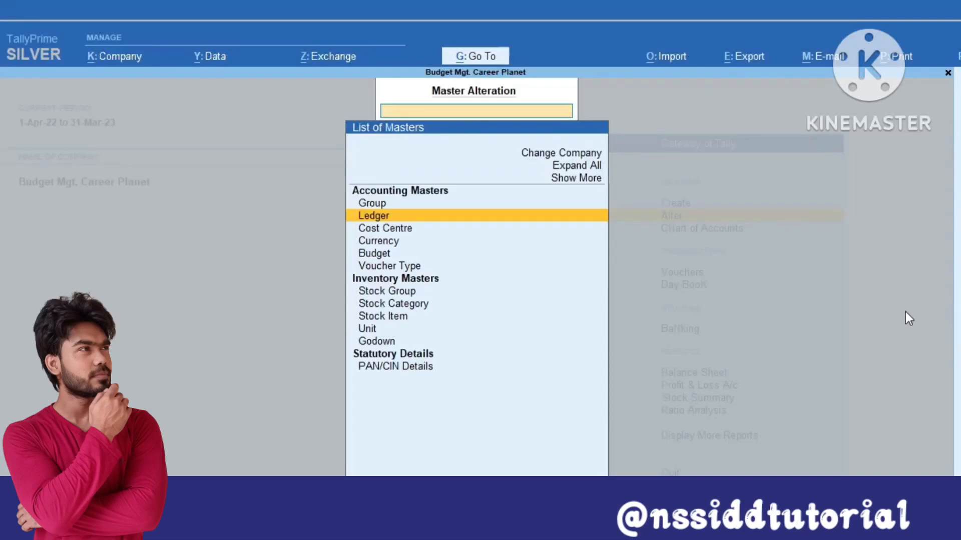
Step: Open the Course Budget master for alteration
key("Down")
key("Down")
key("Down")
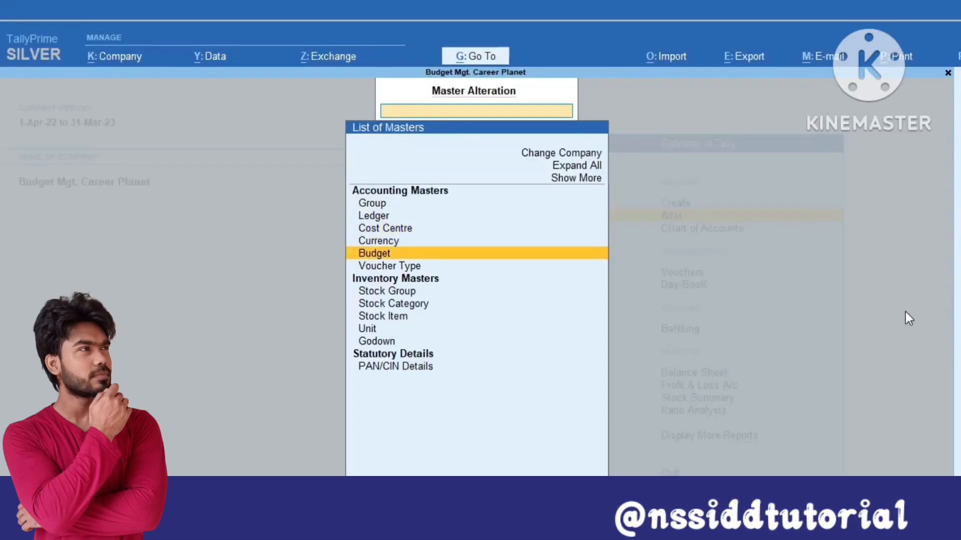
key("Escape")
key("Return")
key("Down")
key("Down")
key("Down")
key("Down")
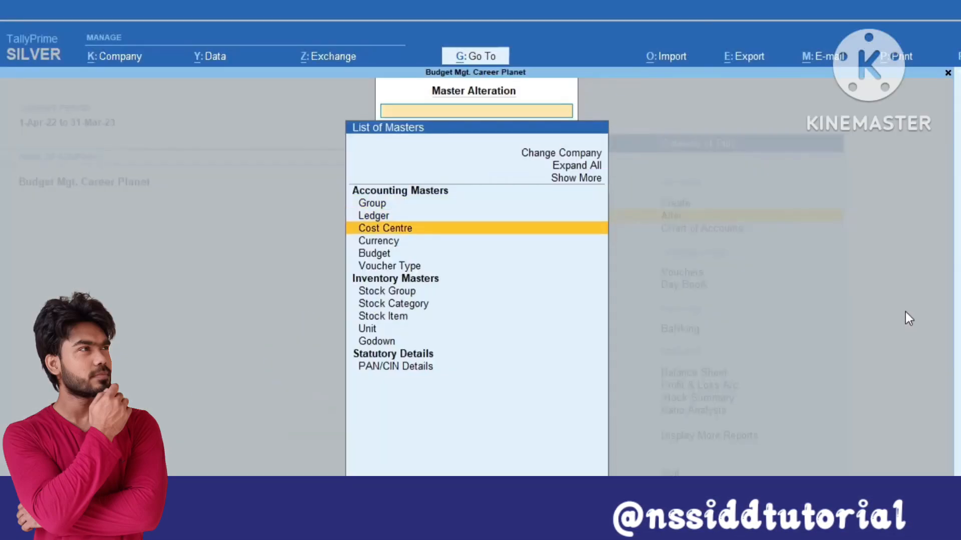
key("Return")
key("Return")
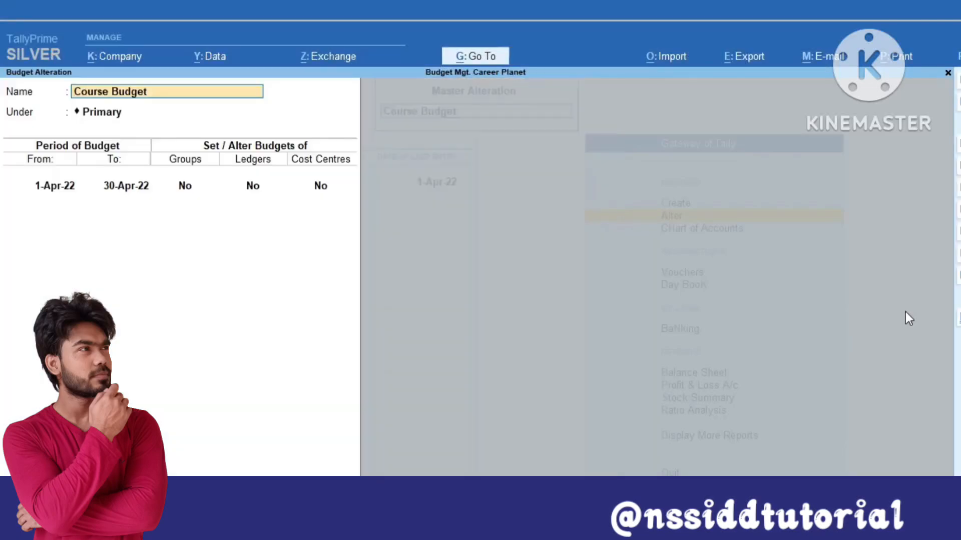
Step: Keep the name, parent, period and Groups setting of Course Budget, and set its Ledgers option to Yes
key("Return")
key("Return")
key("Return")
key("Return")
key("Return")
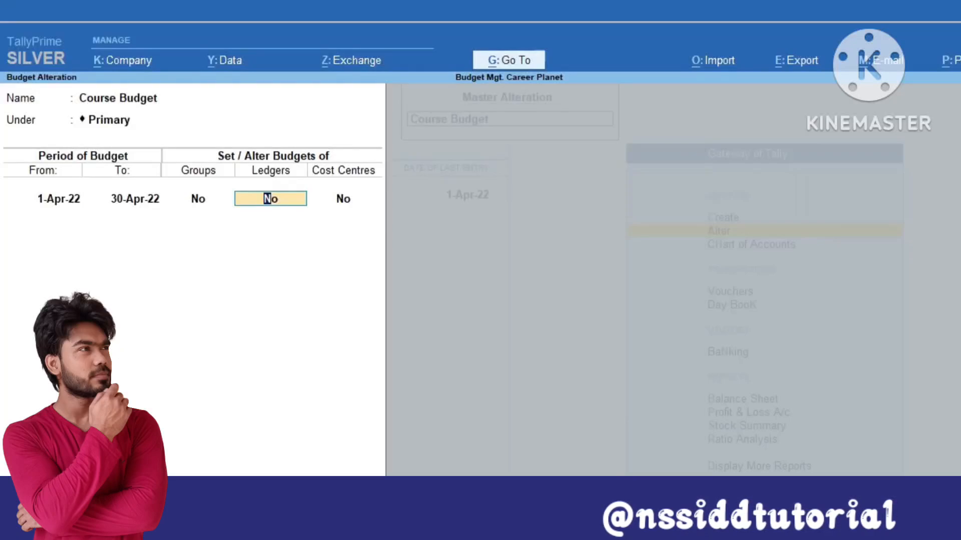
type("y")
key("Return")
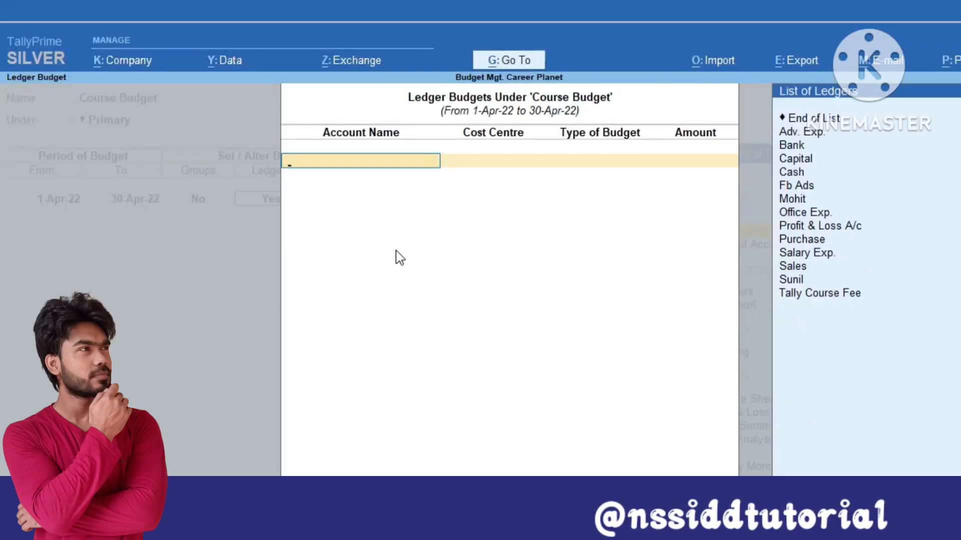
Step: Budget the Tally Course Fee ledger under cost centre Course Income, On Nett Transactions, with an amount of 60,000
type("t")
key("Return")
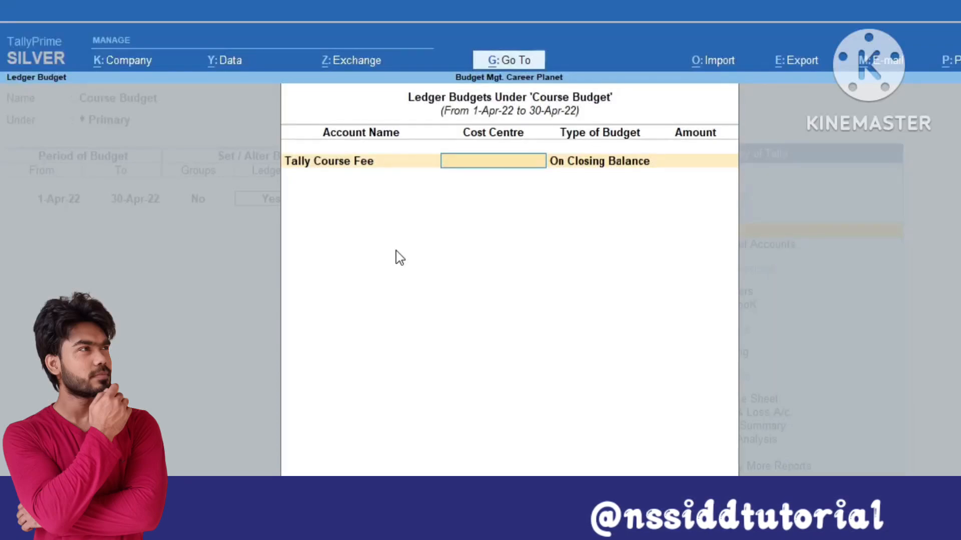
key("Down")
key("Down")
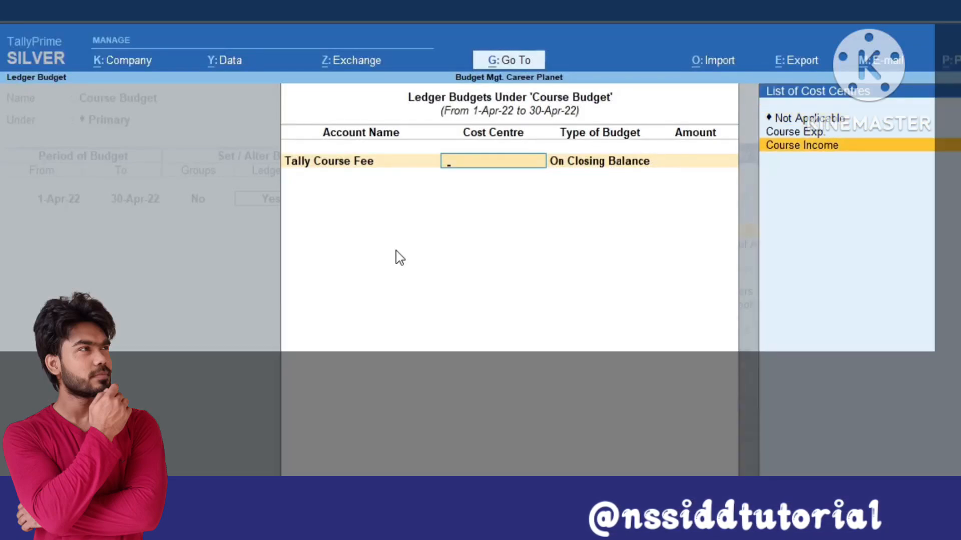
key("Return")
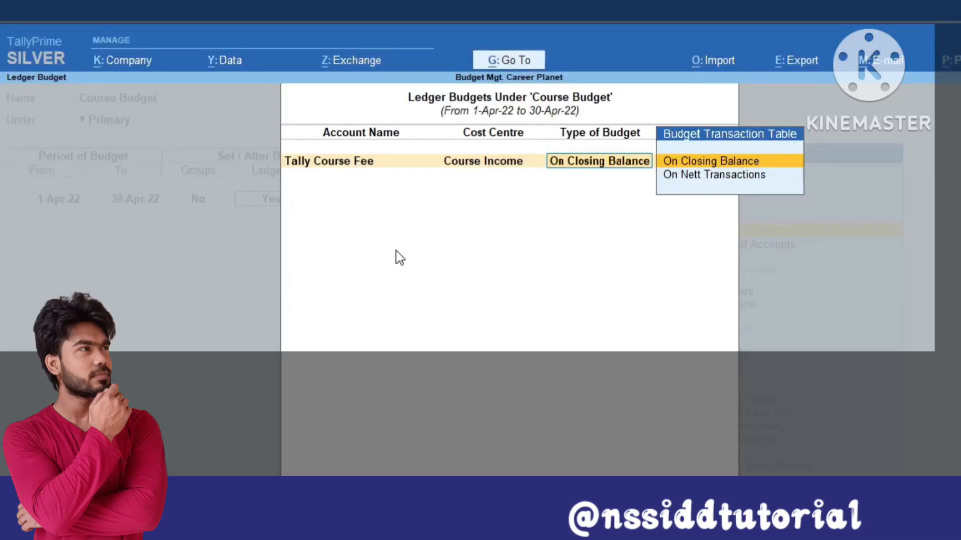
key("Down")
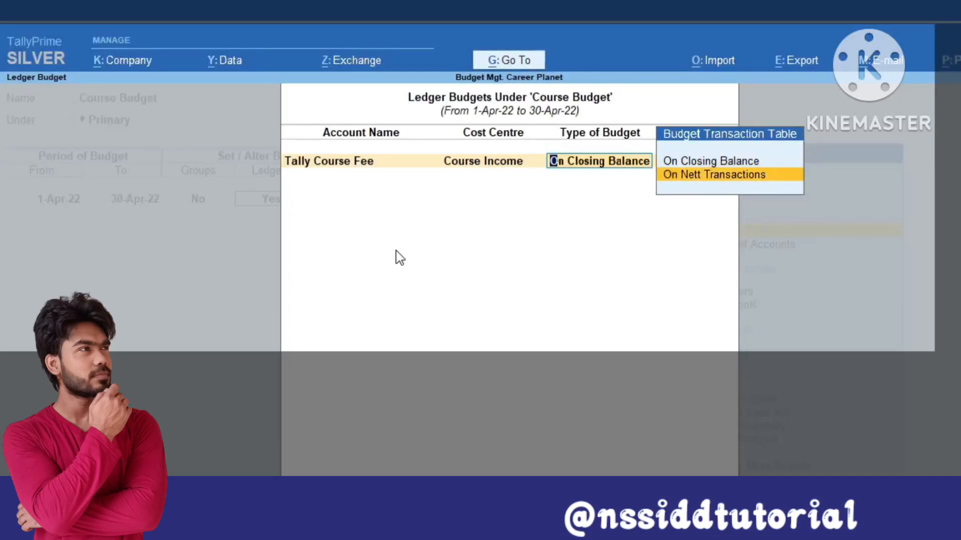
key("Return")
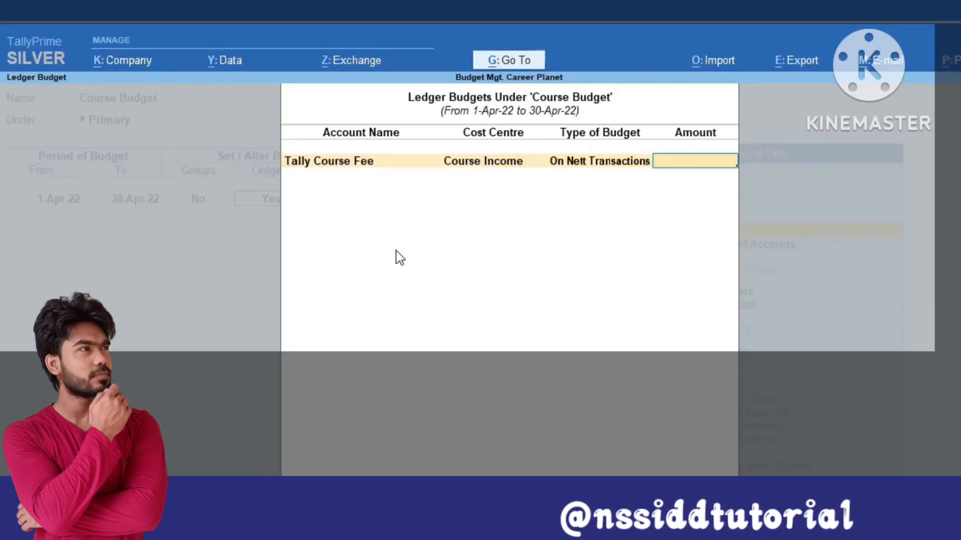
type("60000")
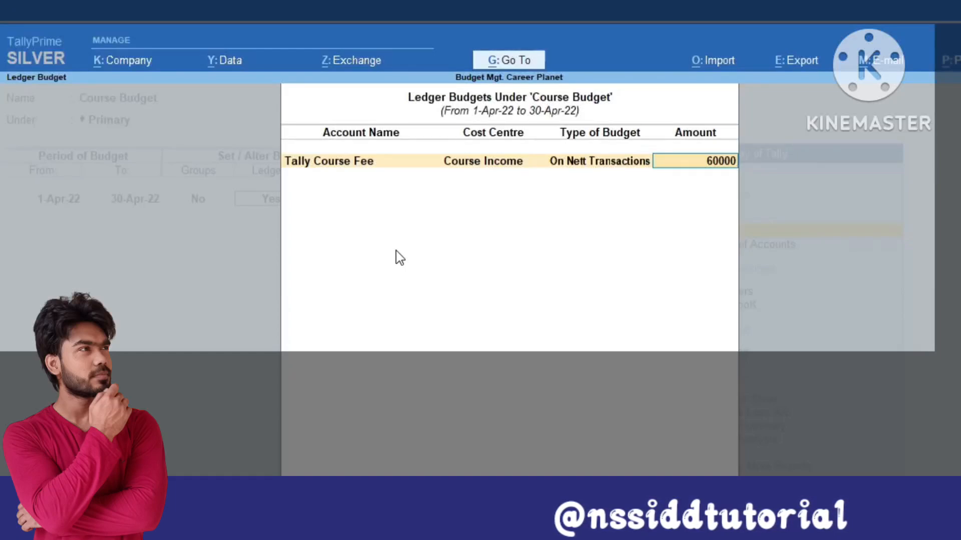
key("Return")
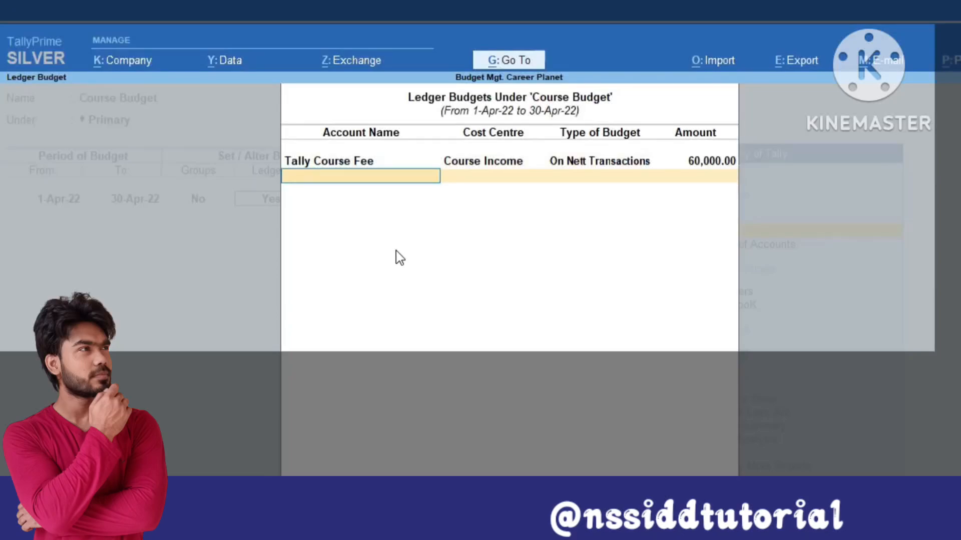
Step: Budget the Adv. Exp. ledger under cost centre Course Exp., On Nett Transactions, with an amount of 10,000
type("A")
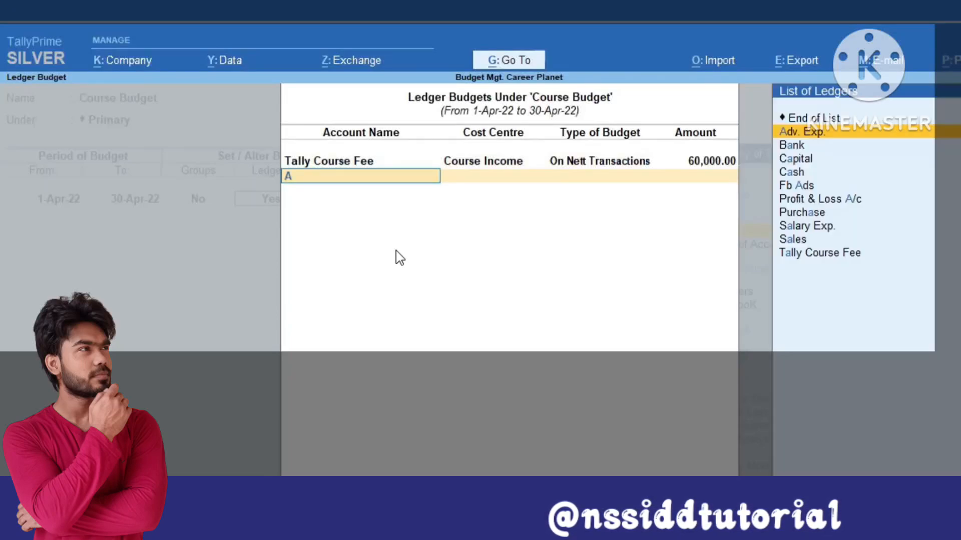
key("Return")
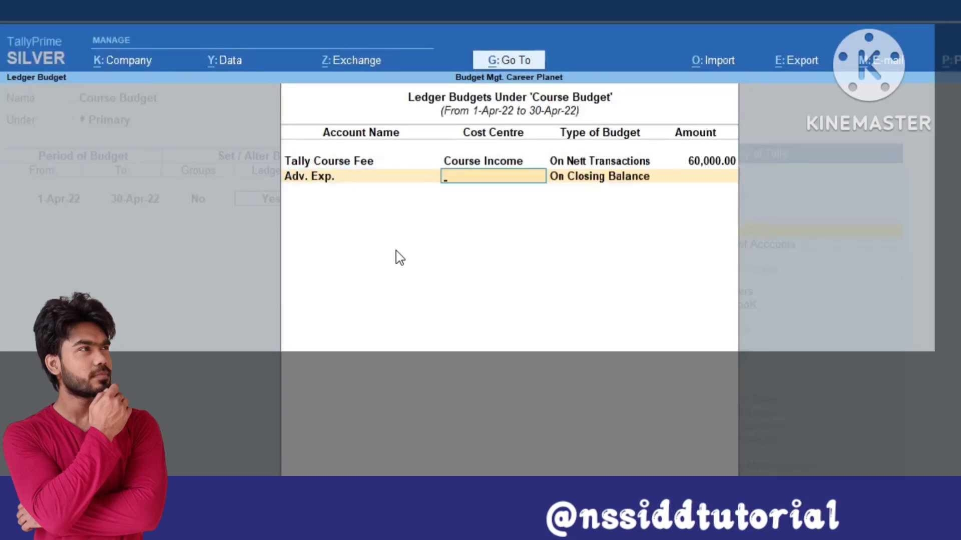
key("Down")
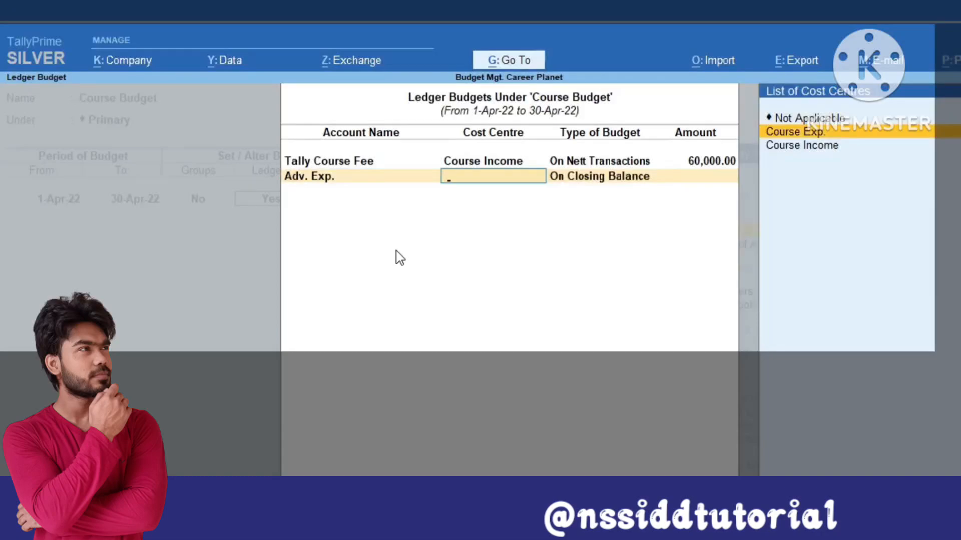
key("Return")
key("Down")
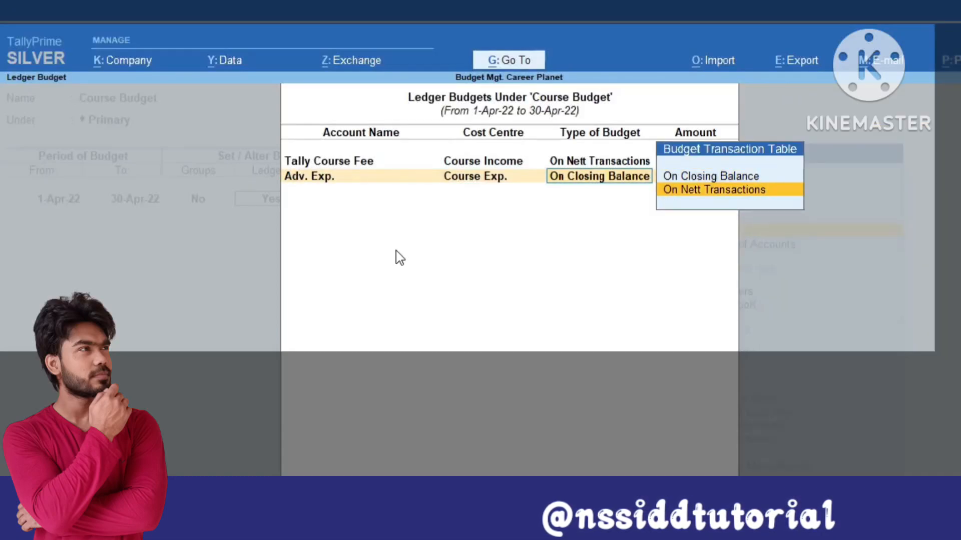
key("Return")
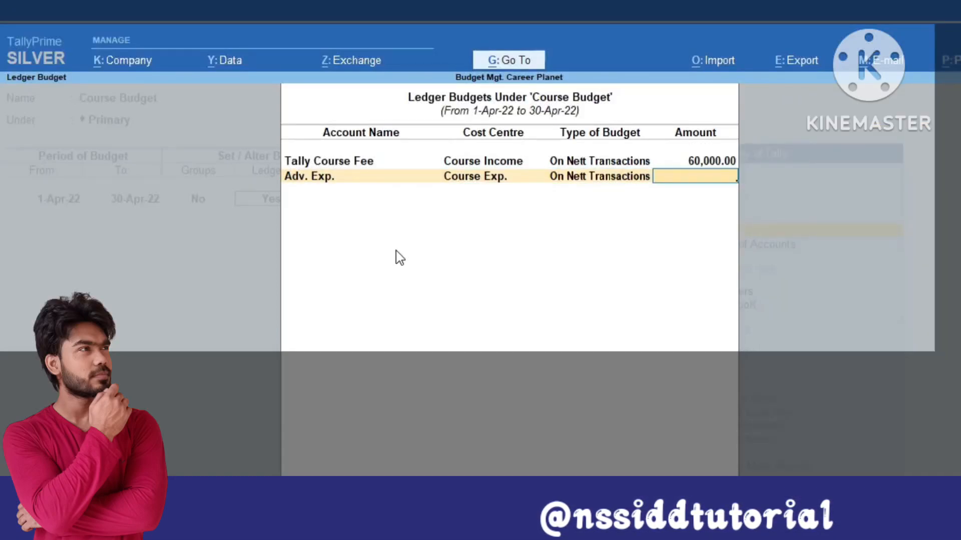
type("10000")
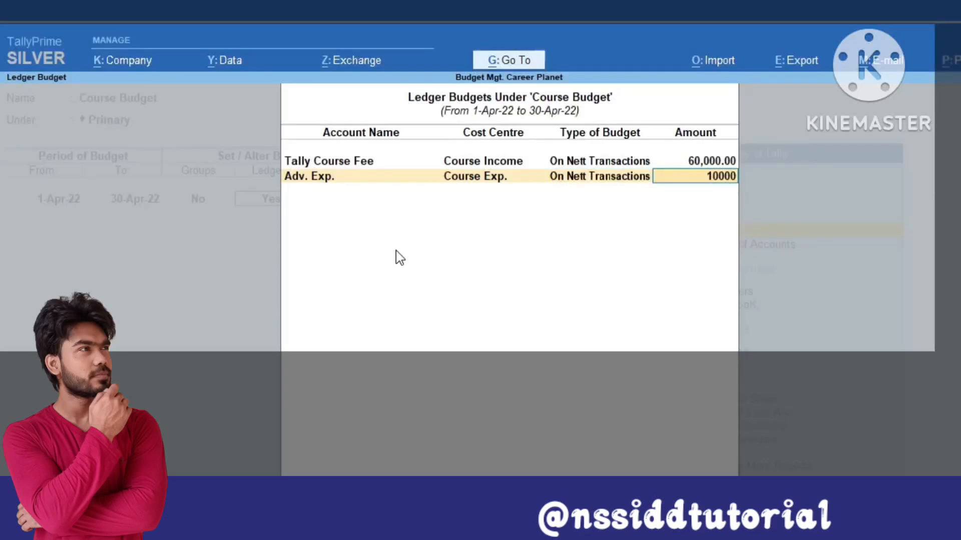
key("Return")
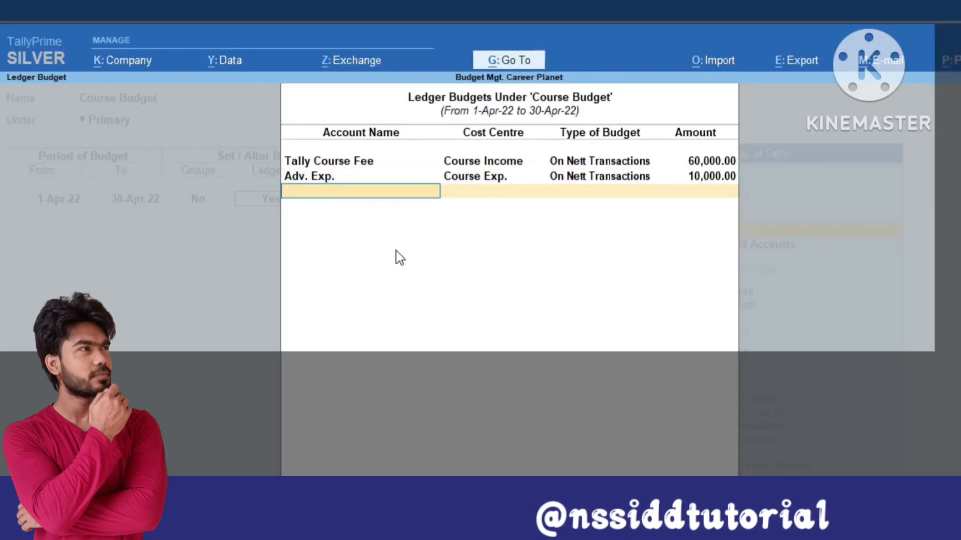
Step: Budget the Office Exp. ledger under cost centre Course Exp., On Nett Transactions, with an amount of 10,000
type("O")
key("Return")
type("C")
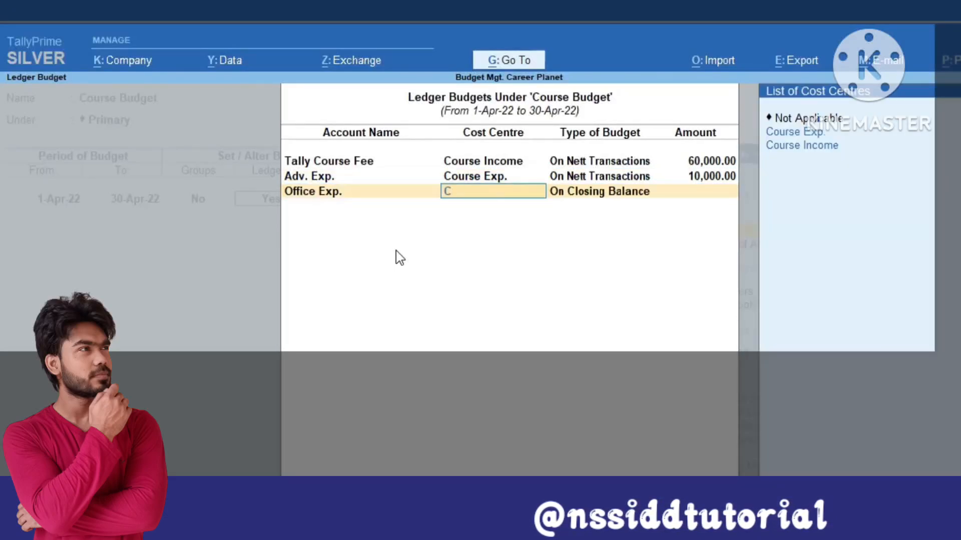
key("Down")
key("Up")
key("Return")
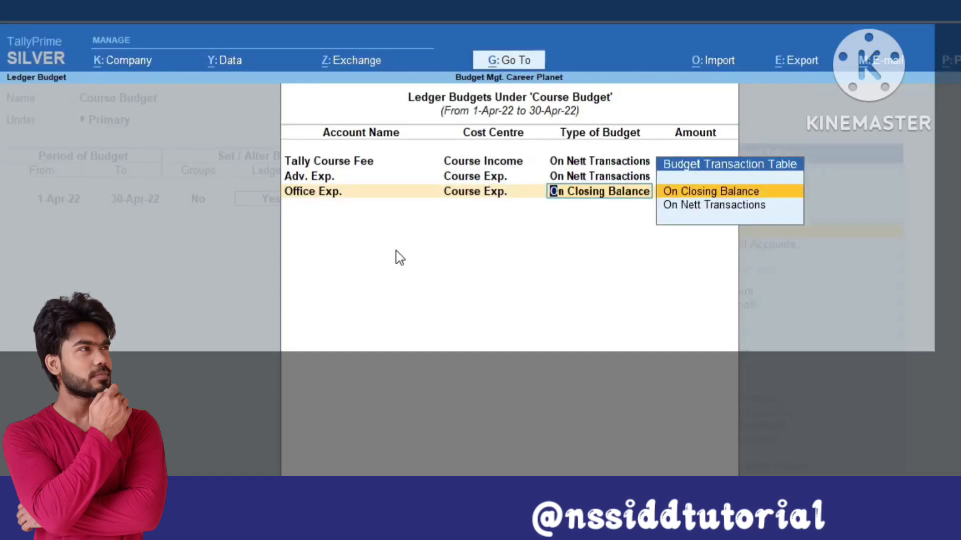
key("Down")
key("Return")
type("10000")
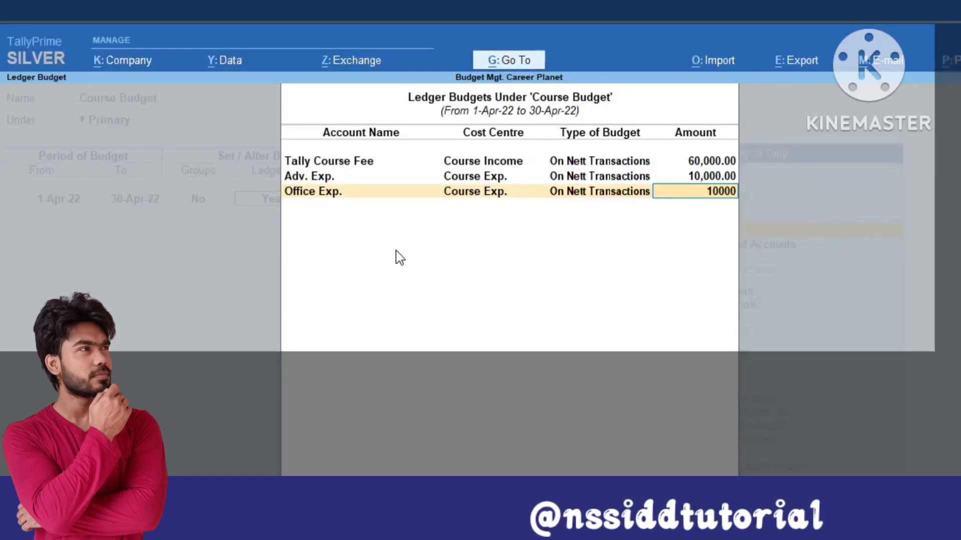
key("Return")
Step: Budget the Salary Exp. ledger under cost centre Course Exp., On Nett Transactions, with an amount of 10,000
type("Sa")
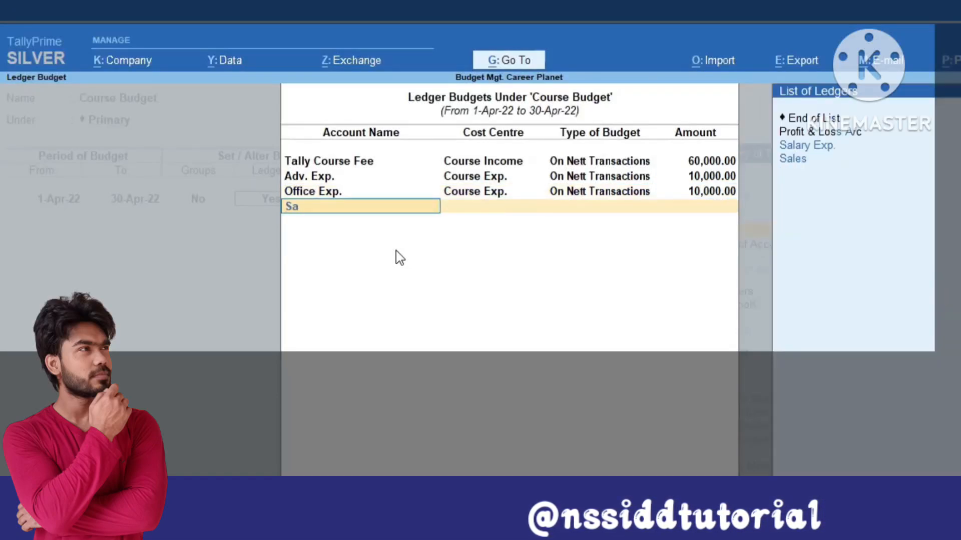
key("Return")
type("C")
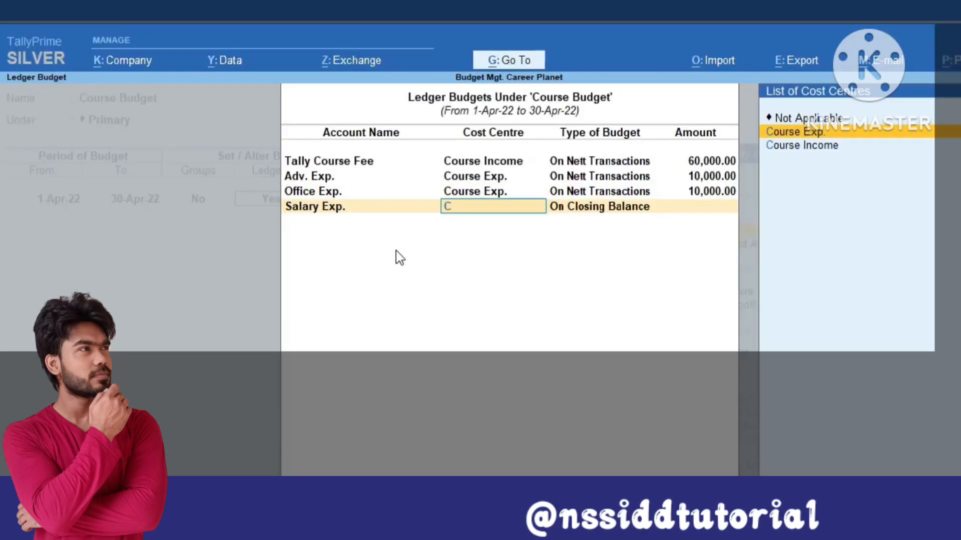
key("Down")
key("Up")
key("Return")
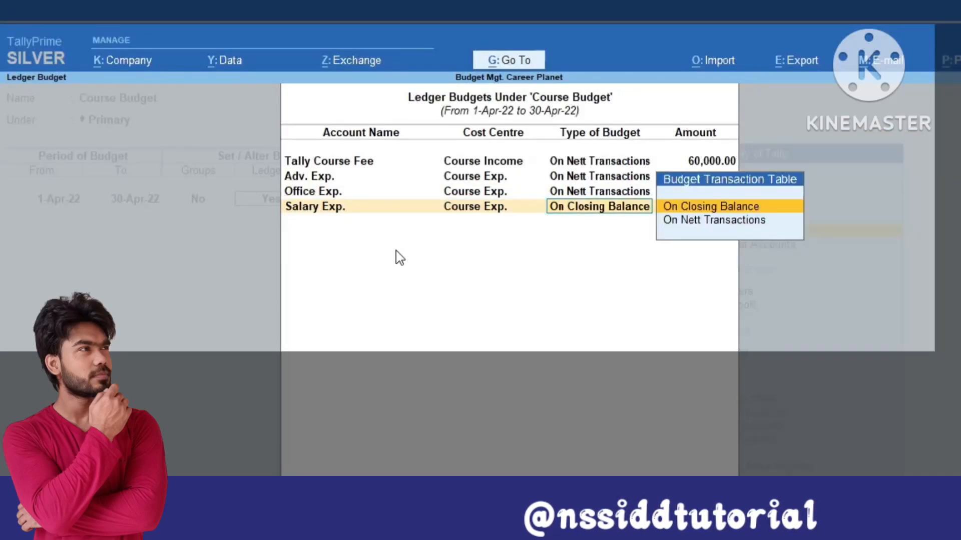
key("Down")
key("Return")
type("10000")
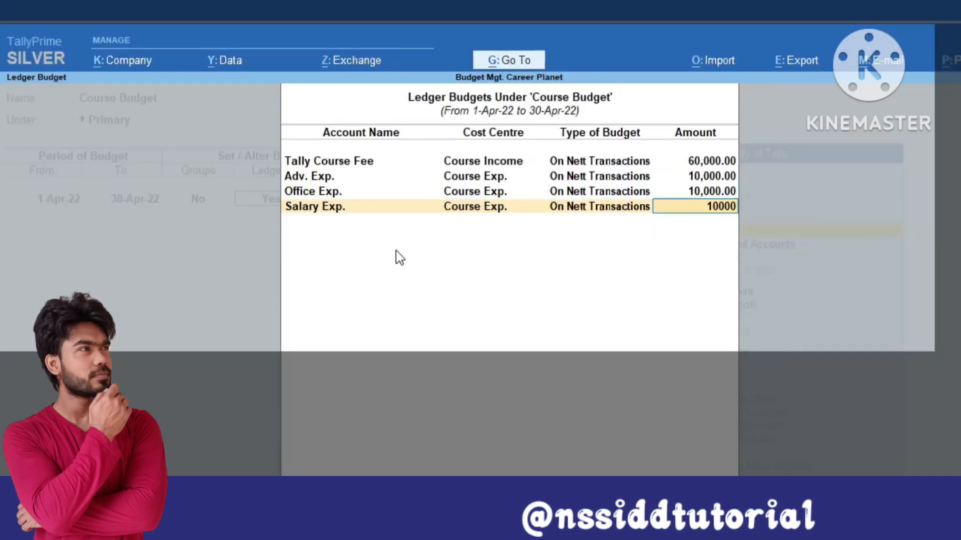
key("Return")
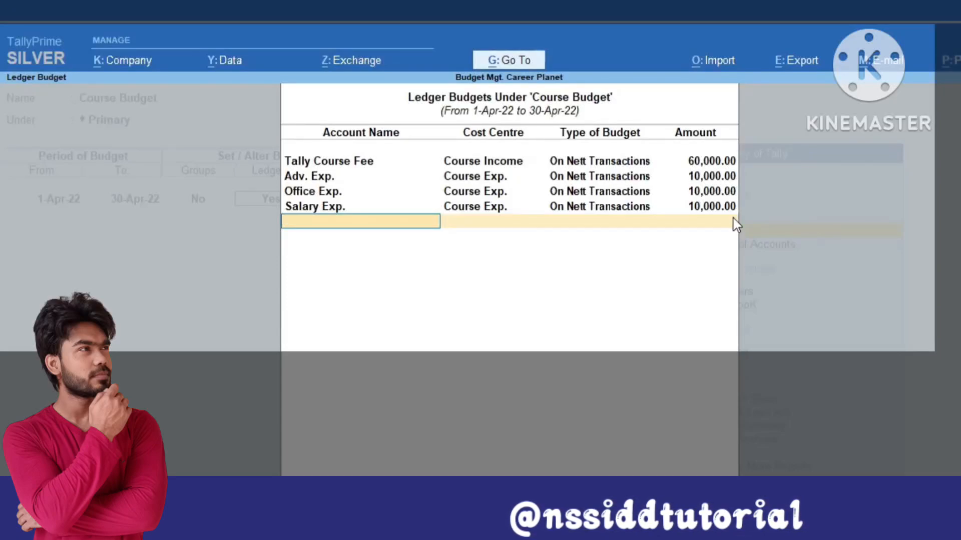
Step: Finish the ledger budget list, leave the Cost Centres option at No, and save Course Budget
key("Return")
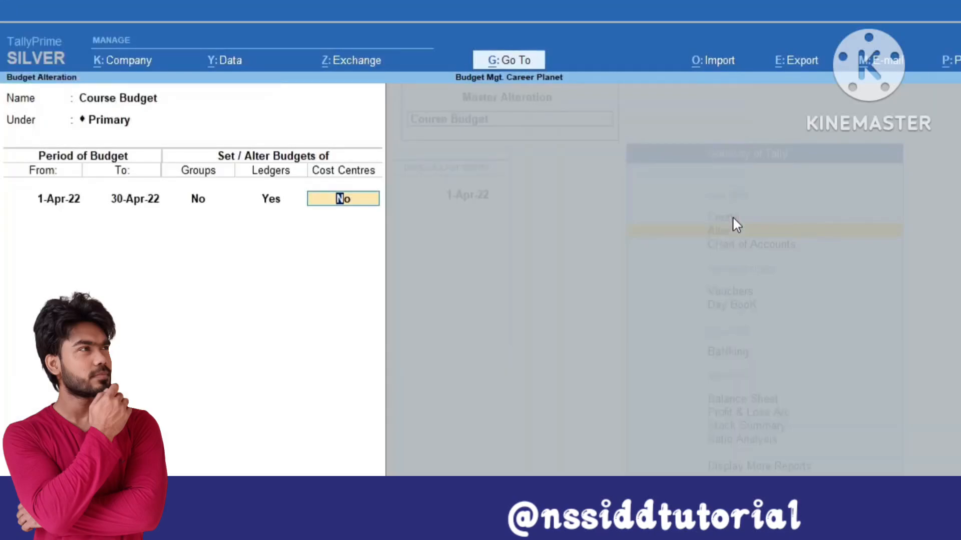
key("Return")
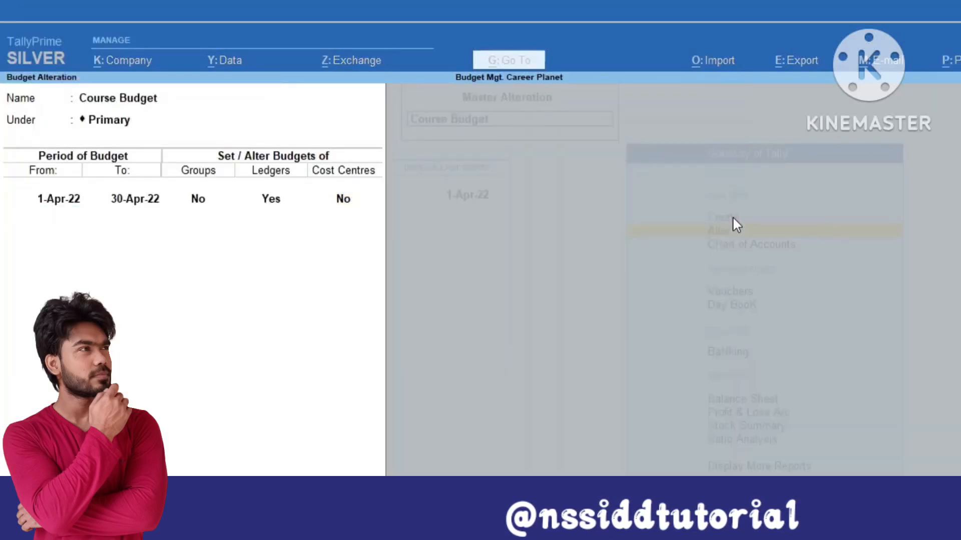
key("ctrl+a")
key("Return")
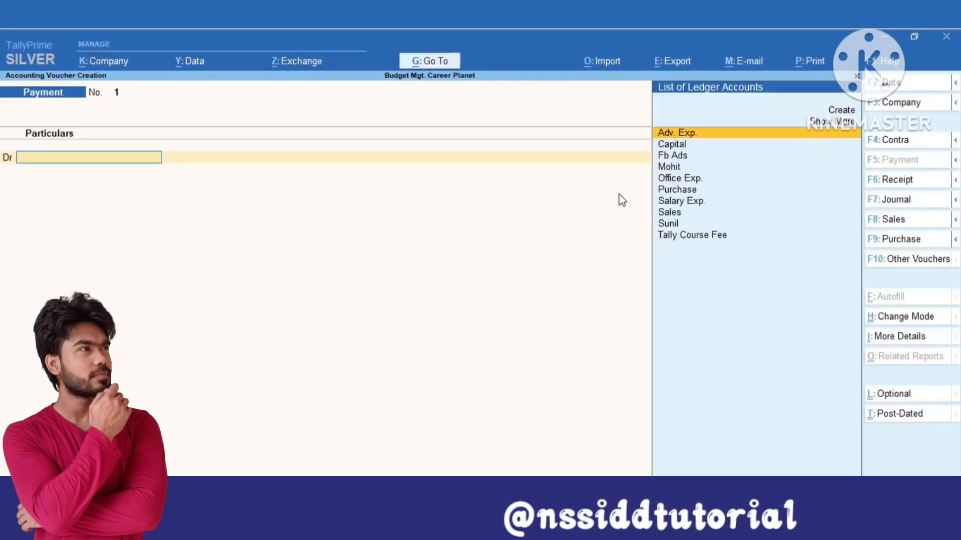
Step: Begin a receipt voucher crediting the Tally Course Fee ledger with 20,000
key("F6")
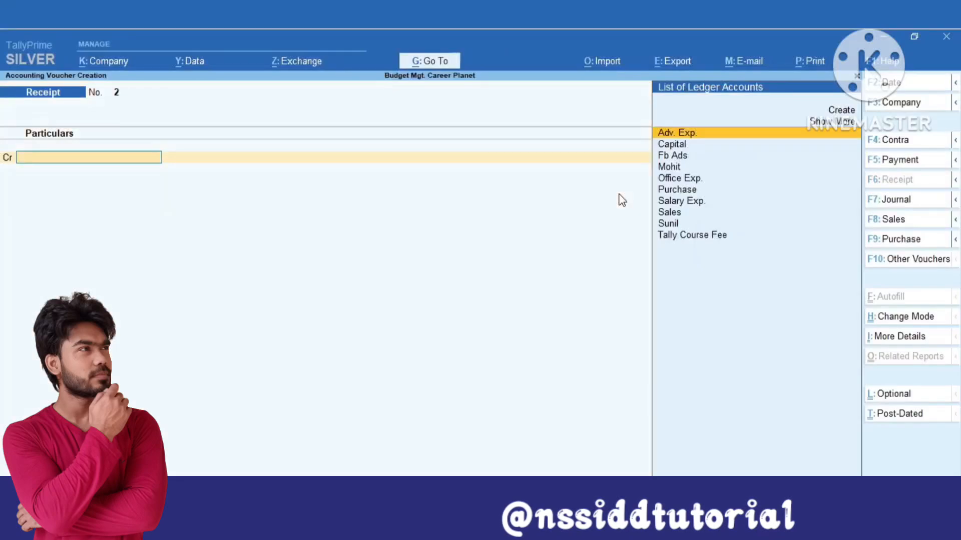
key("Down")
key("Down")
key("Down")
key("Down")
key("Down")
key("Down")
key("Down")
key("Down")
key("Down")
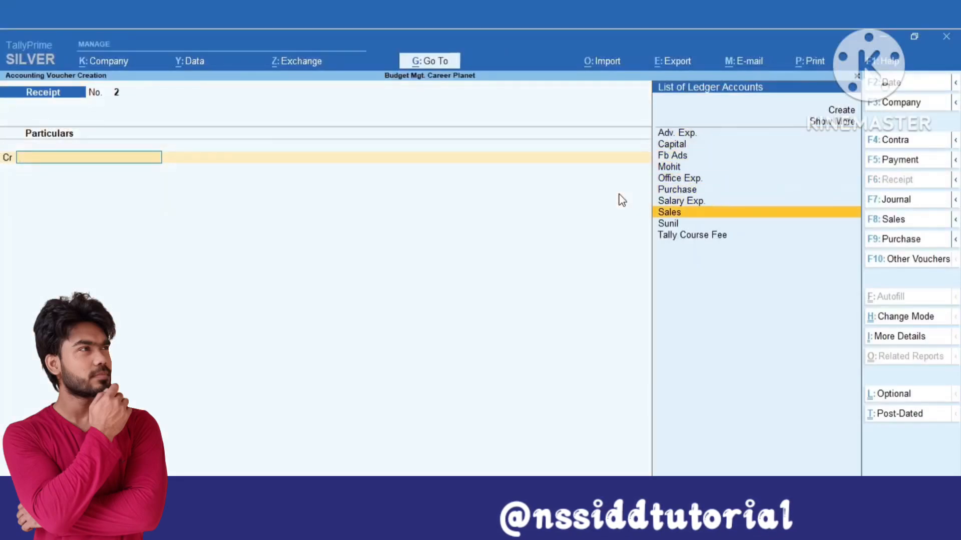
key("Return")
type("20000")
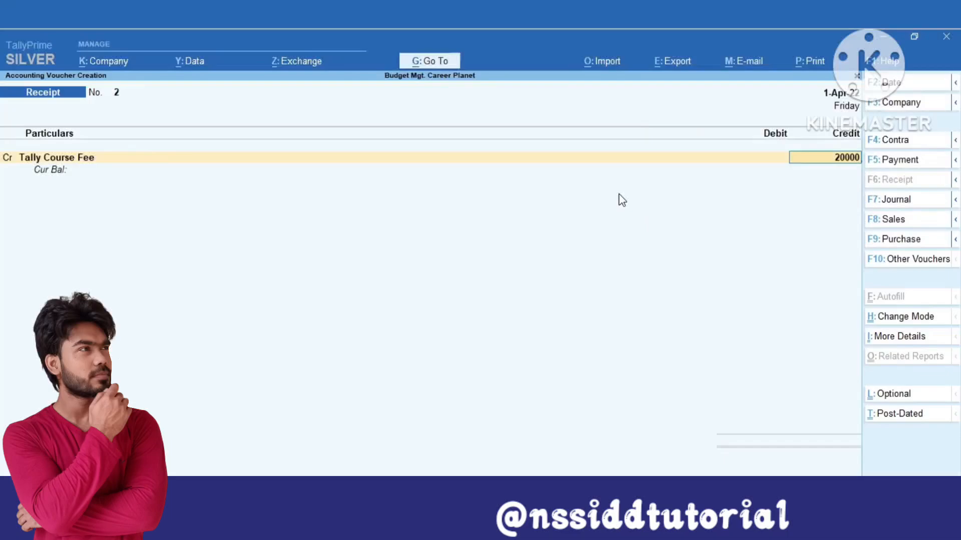
Step: Allocate the full 20,000 to cost centre Course Income, debit Cash with 20,000, and save the receipt voucher
key("Return")
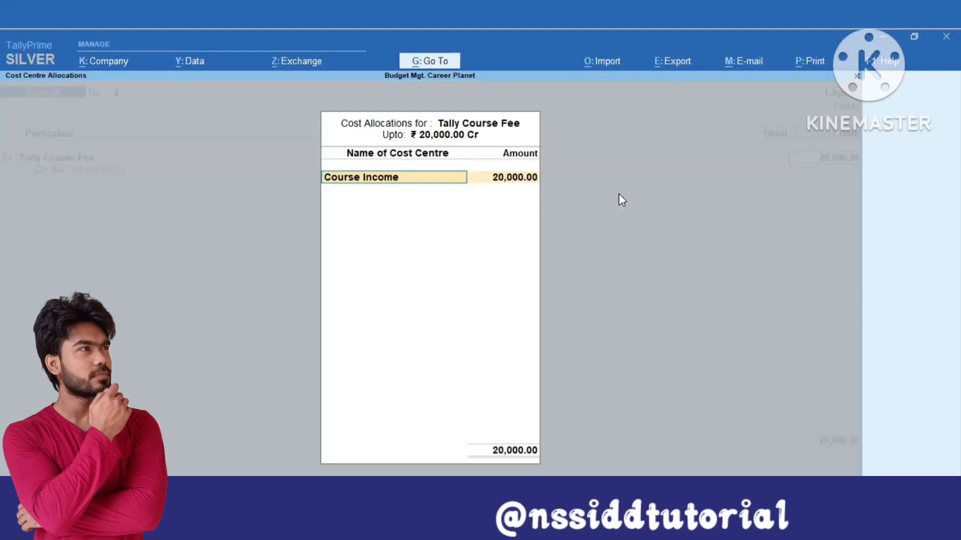
key("Return")
key("BackSpace")
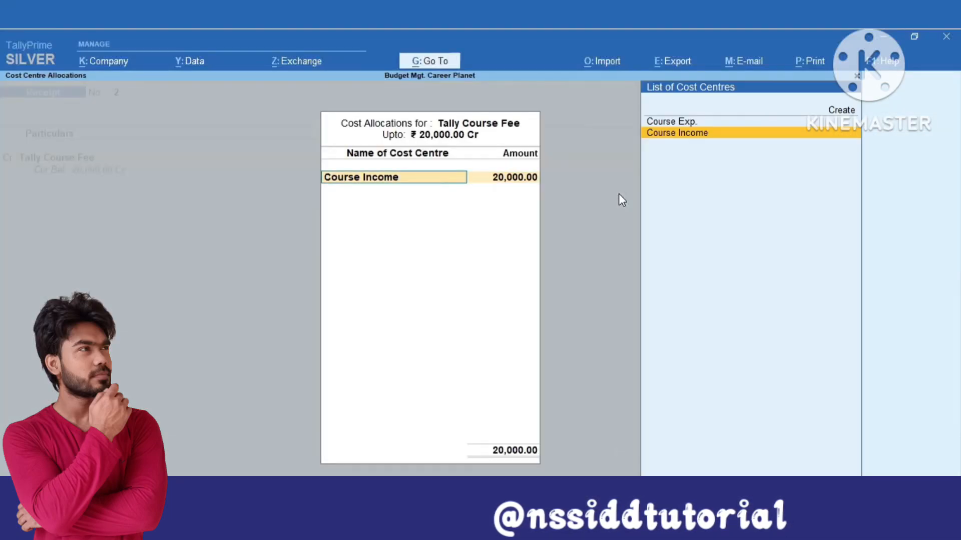
key("Return")
key("Return")
key("Return")
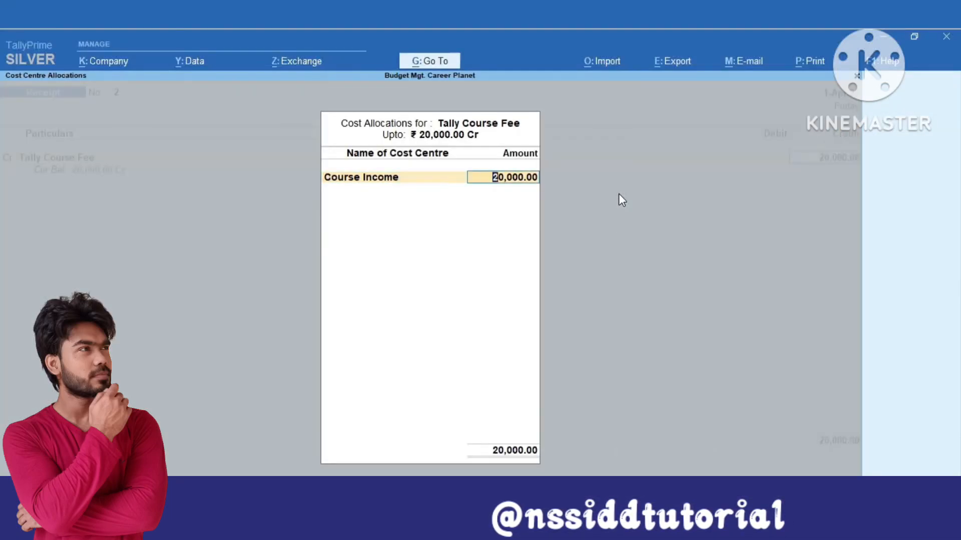
key("Return")
key("Return")
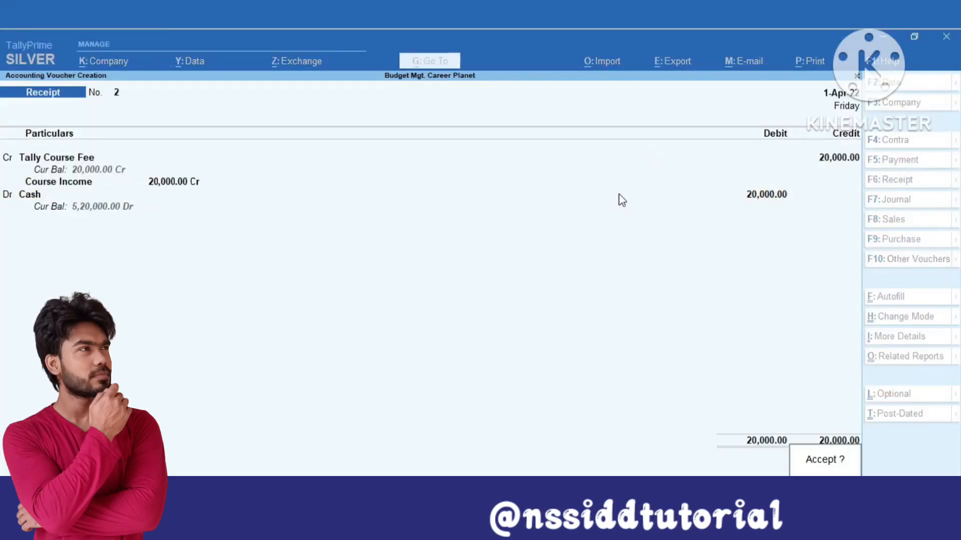
key("Return")
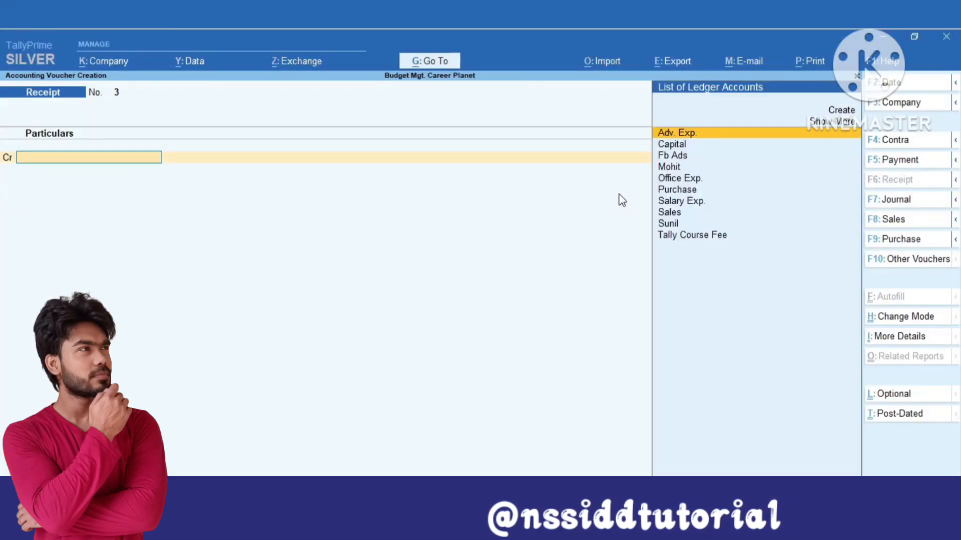
Step: Begin a payment voucher debiting Adv. Exp. with 5,000, fully allocated to cost centre Course Exp
key("F5")
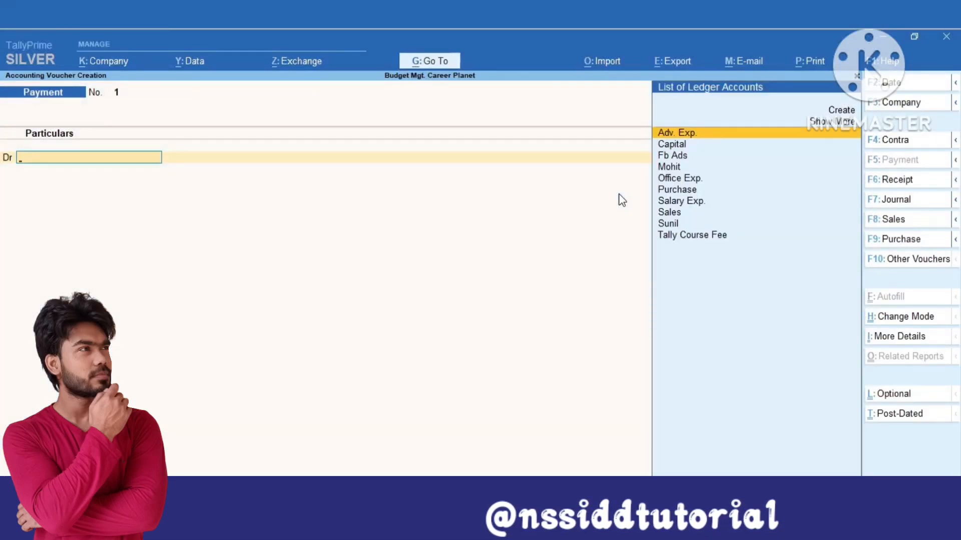
key("Return")
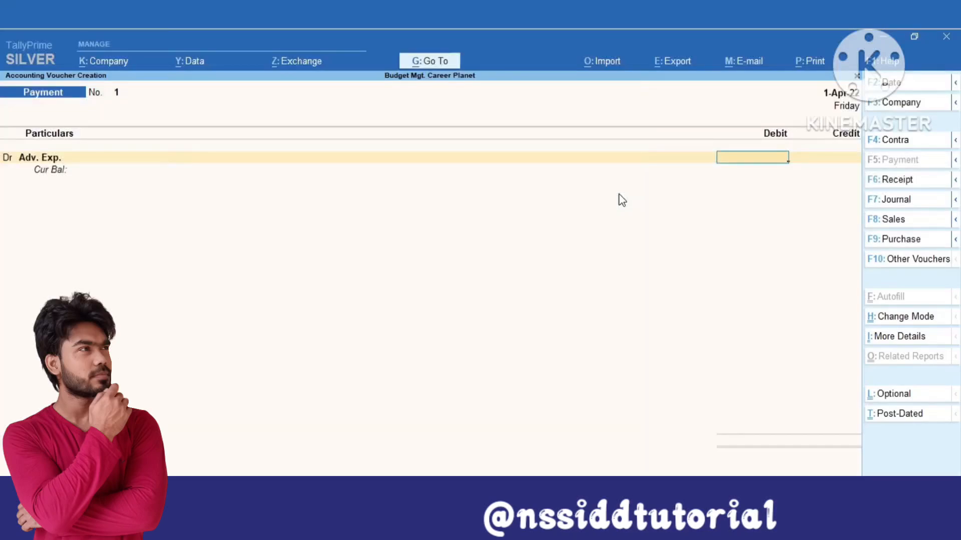
type("5000")
key("Return")
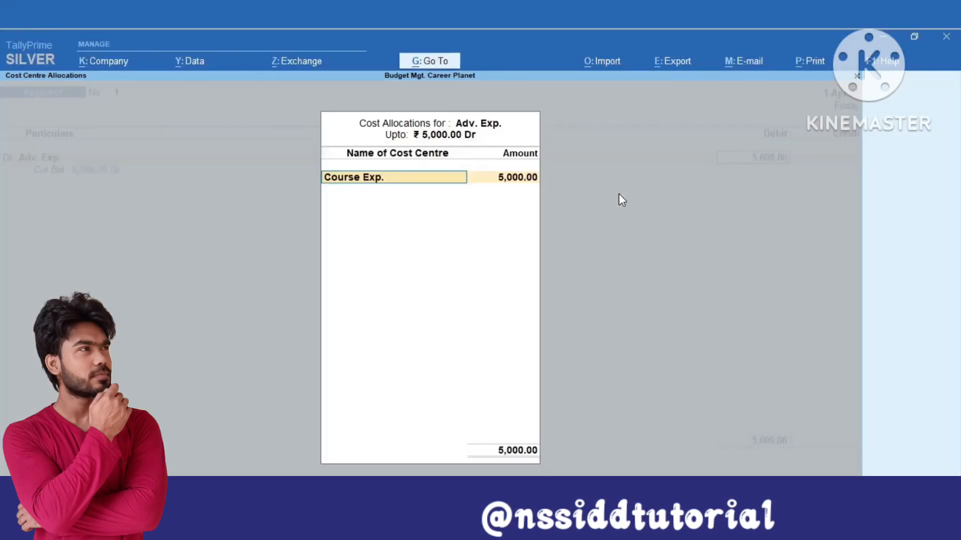
key("Return")
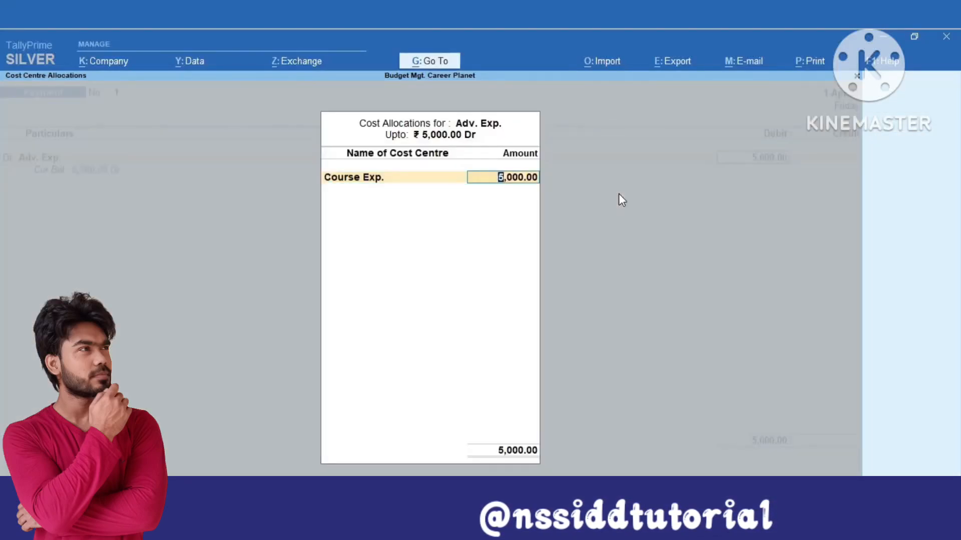
key("Return")
Step: Add a debit line for Office Exp. of 2,000 to the payment voucher, allocated to cost centre Course Exp
key("d")
key("Return")
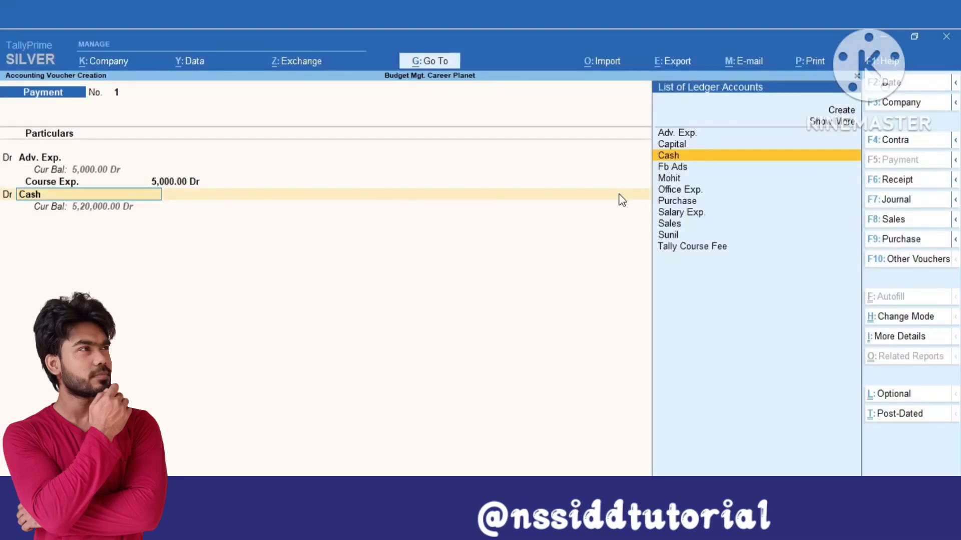
type("Of")
key("Return")
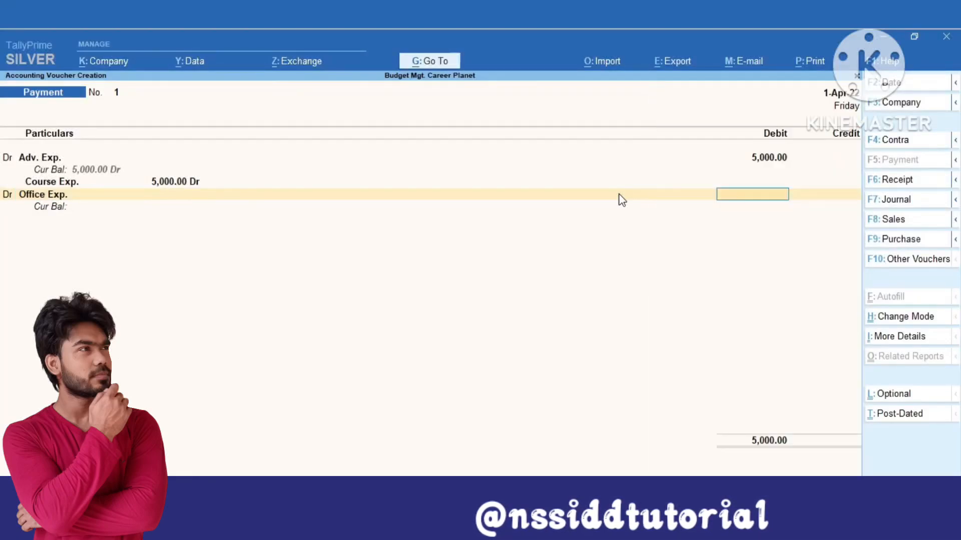
type("2000")
key("Return")
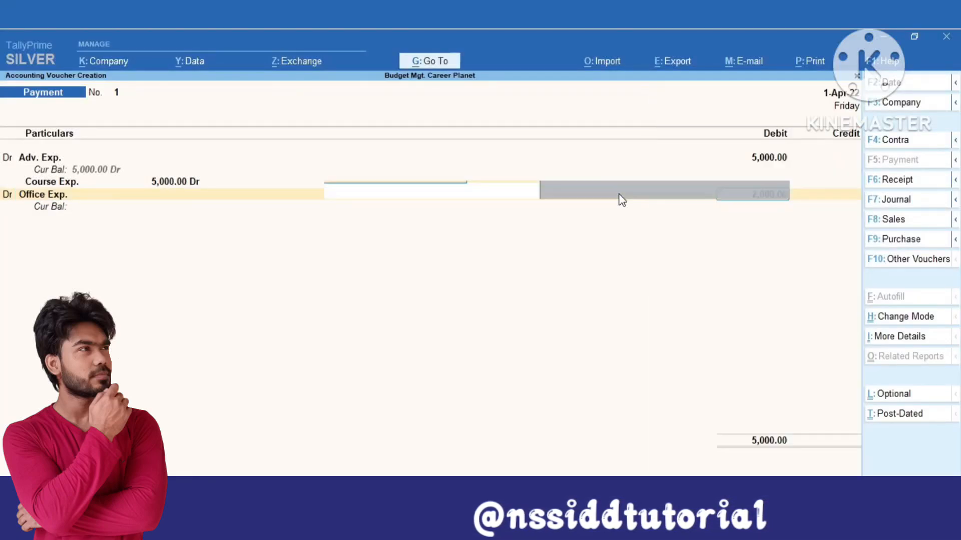
key("Return")
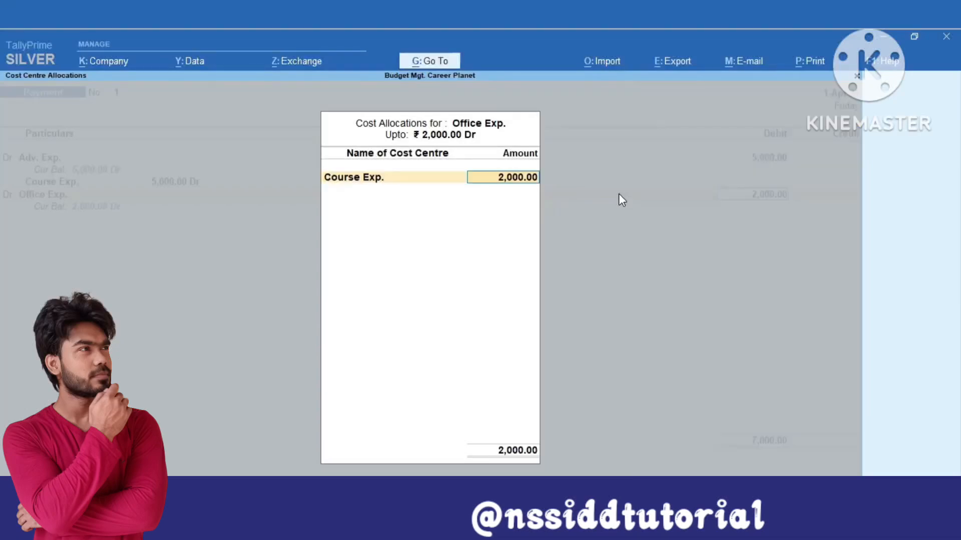
key("Return")
Step: Add a debit line for Salary Exp. of 10,000 to the payment voucher, allocated to cost centre Course Exp
type("Sa")
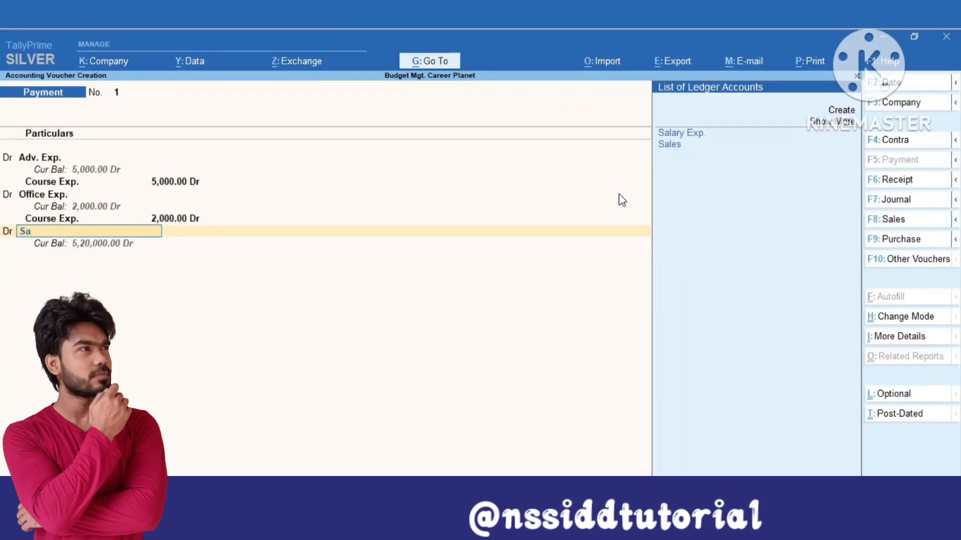
key("Return")
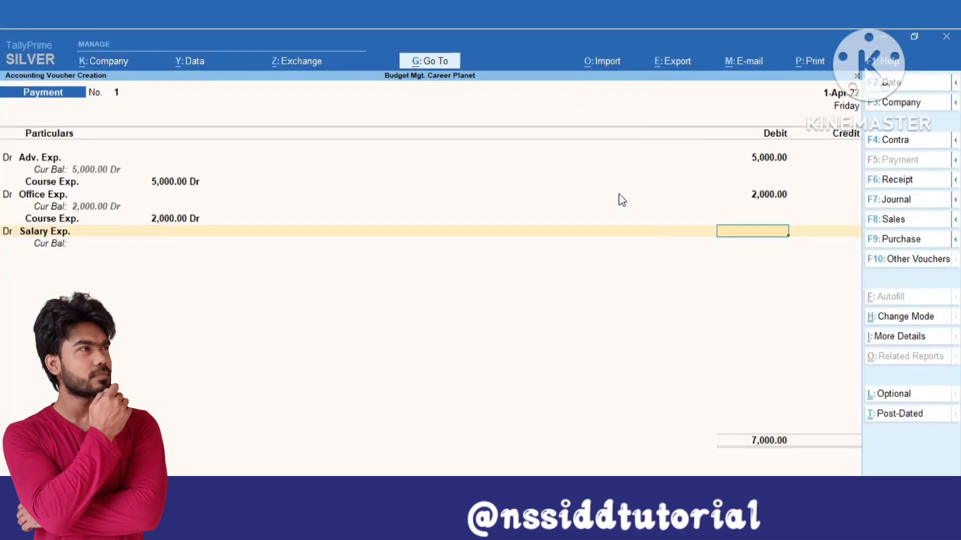
type("10000")
key("Return")
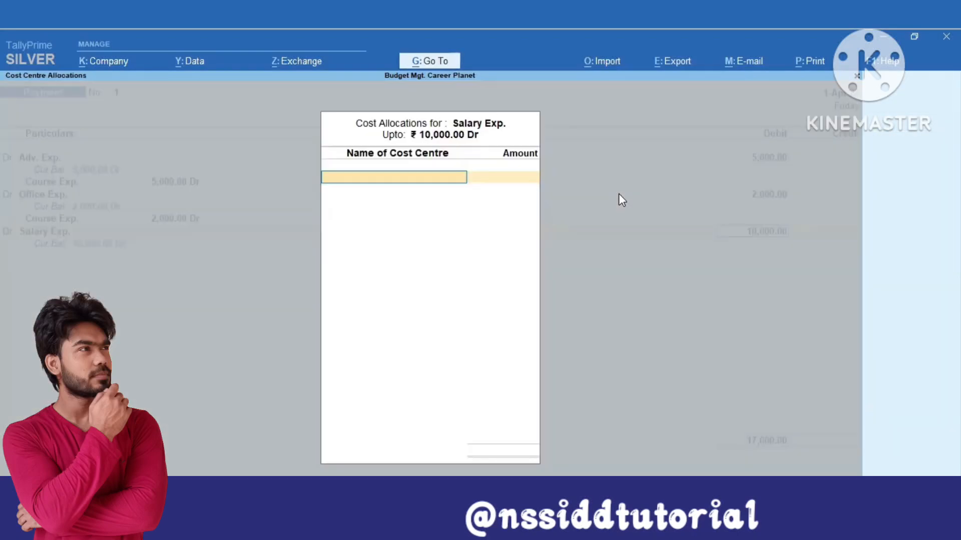
type("C")
key("Return")
key("Return")
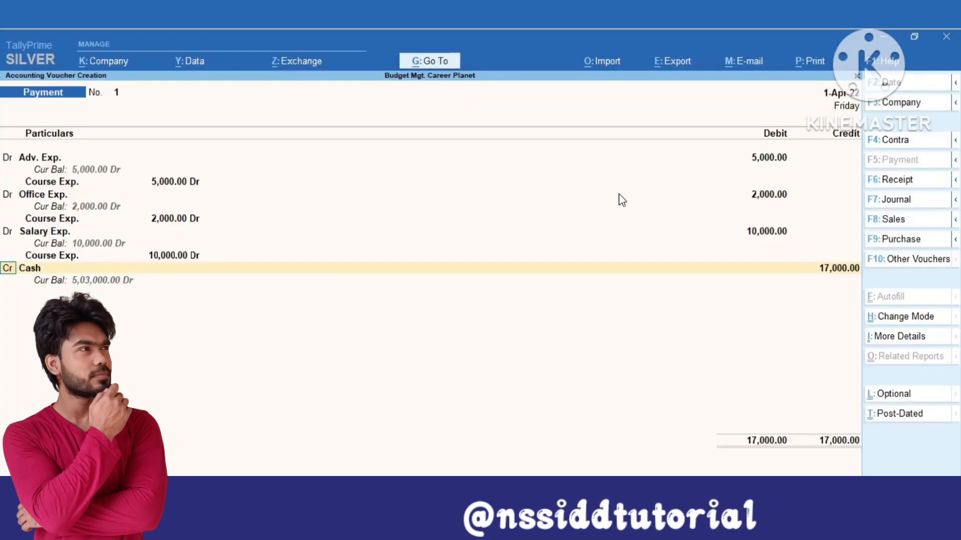
Step: Credit Cash with 17,000, leave the narration blank, and save the payment voucher
key("Return")
key("Return")
key("Return")
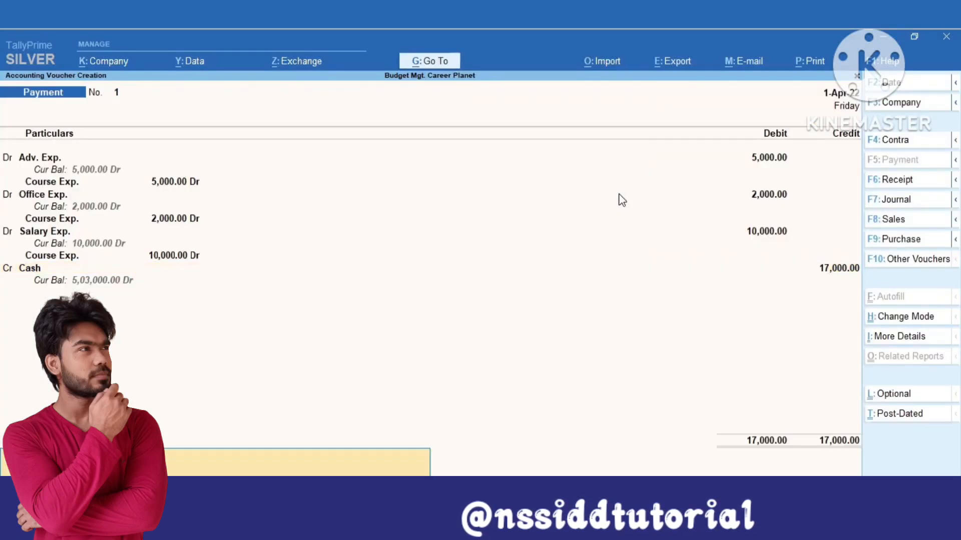
key("Return")
key("Return")
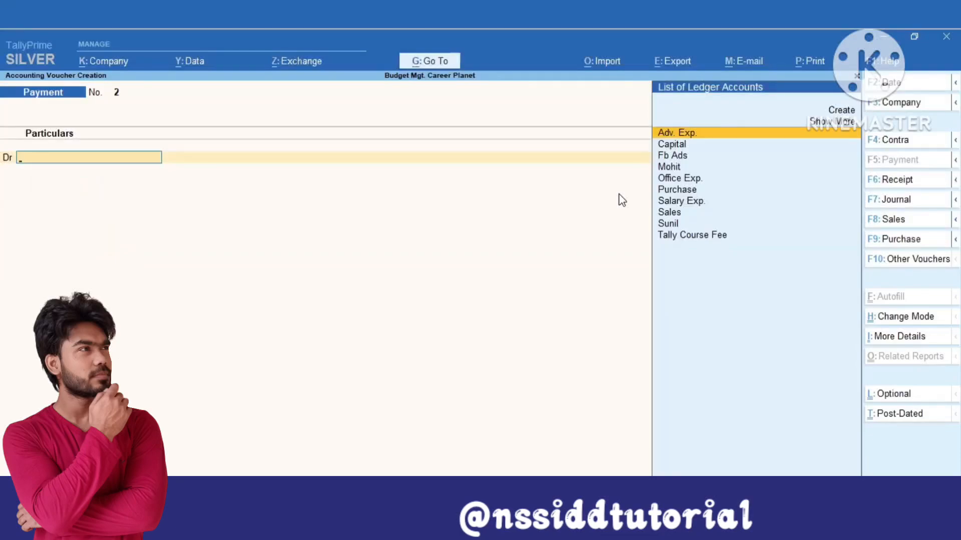
Step: Leave payment voucher entry and open the Cost Centre Summary report among the statements of accounts
key("Escape")
key("Down")
key("Down")
key("Down")
key("Down")
key("Down")
key("Down")
key("Down")
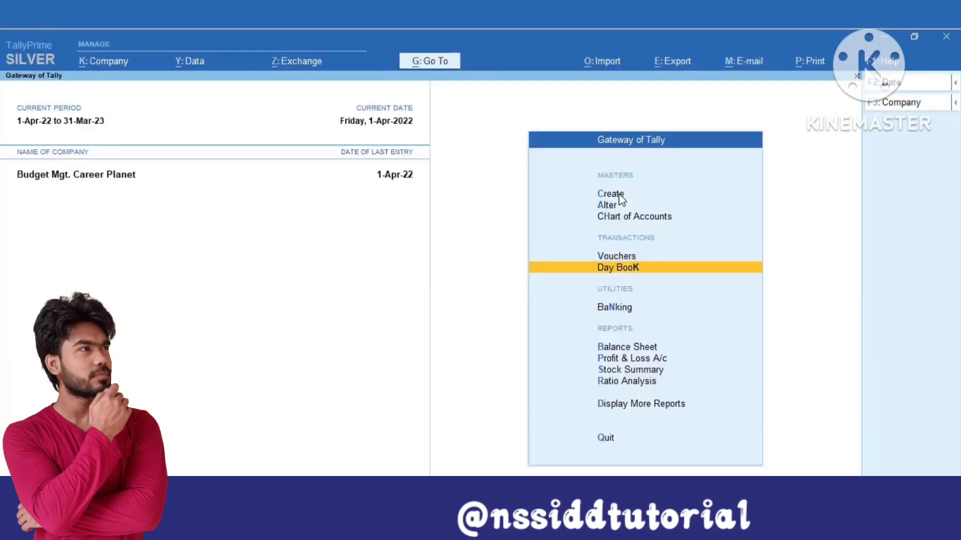
key("Return")
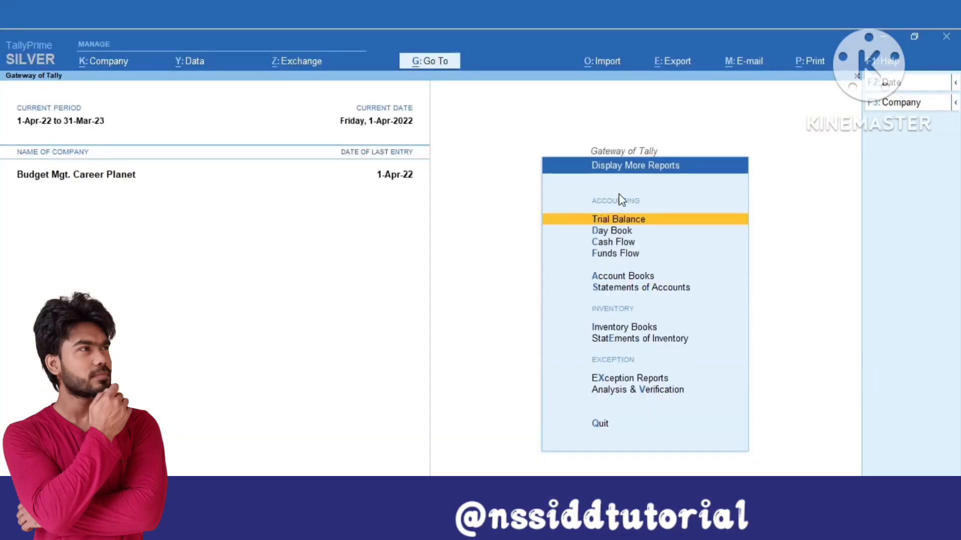
key("Down")
key("Down")
key("Down")
key("Down")
key("Down")
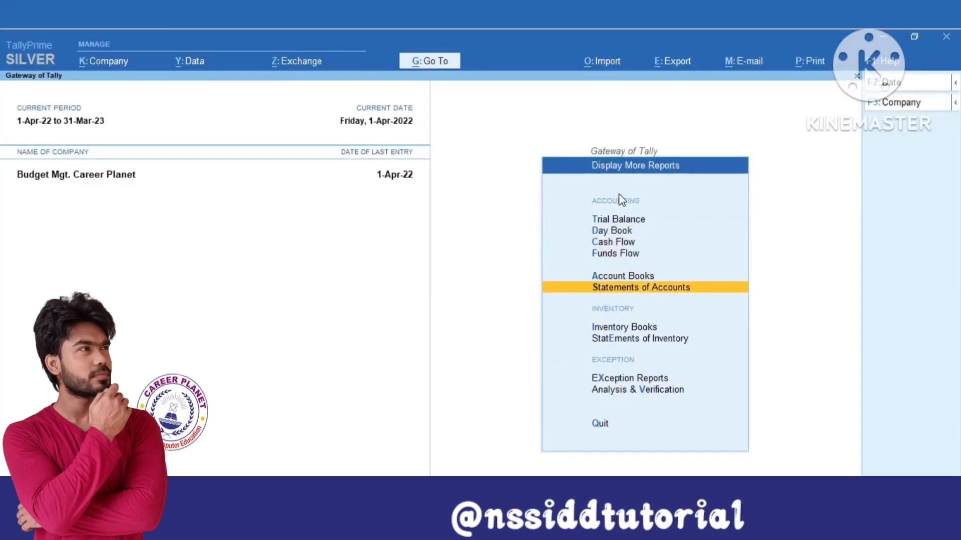
key("Return")
key("Down")
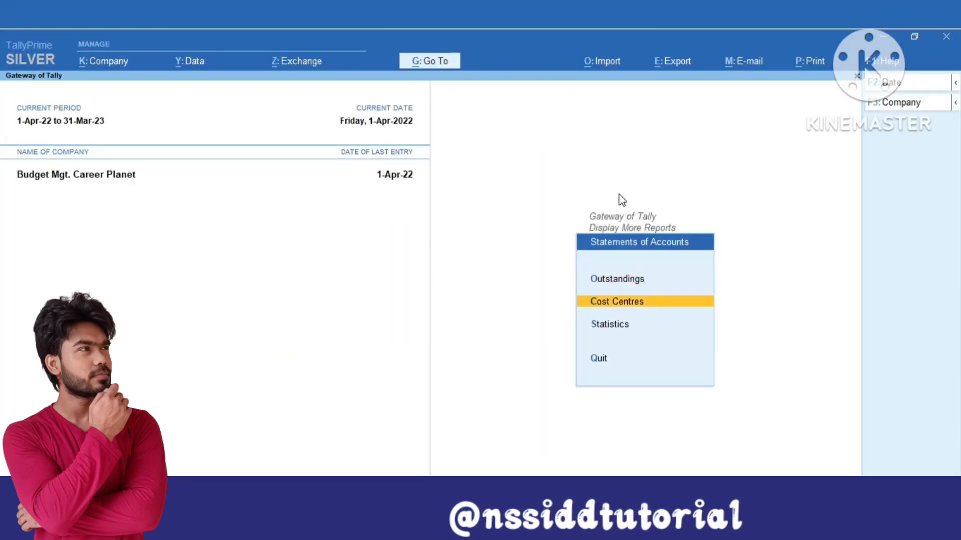
key("Return")
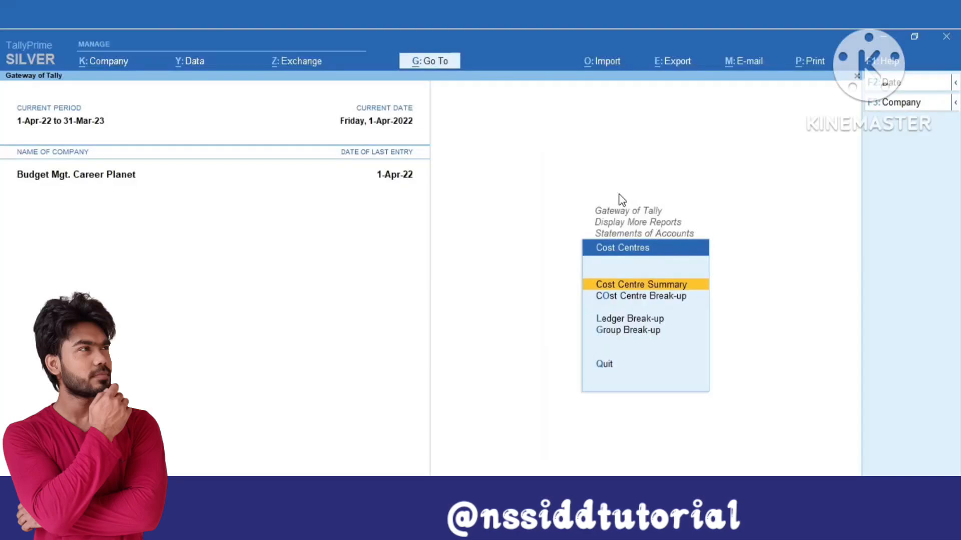
key("Return")
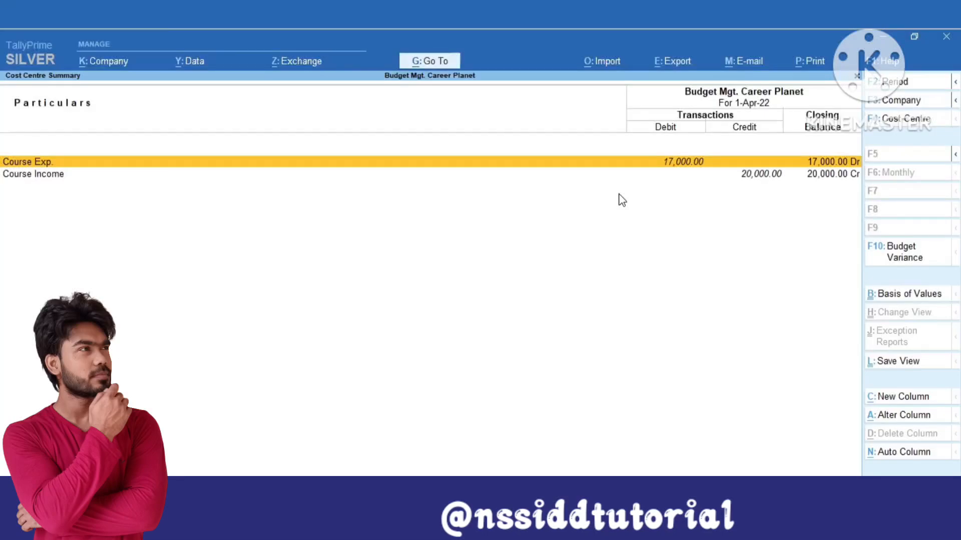
Step: Close the Cost Centre Summary and open the Cost Centre Break-up for Course Exp
key("Escape")
key("Down")
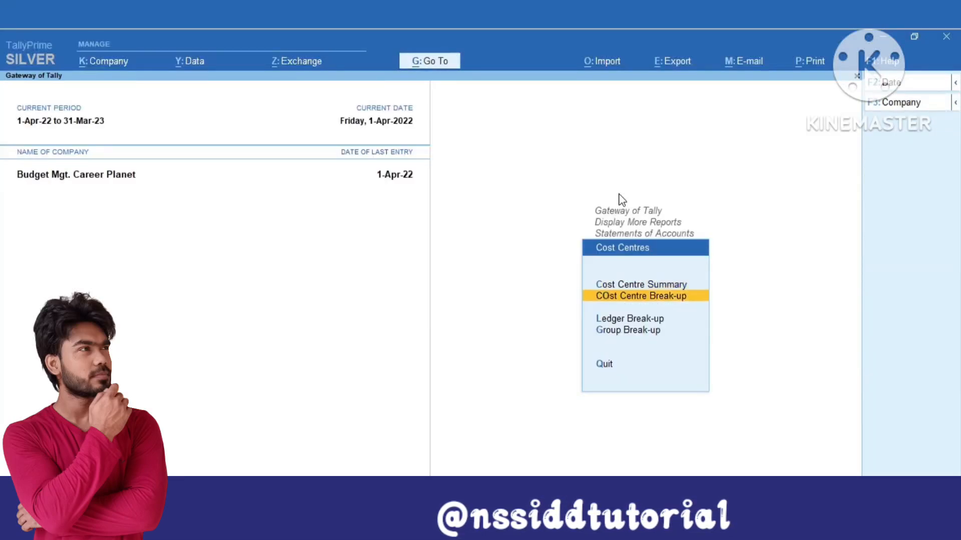
key("Return")
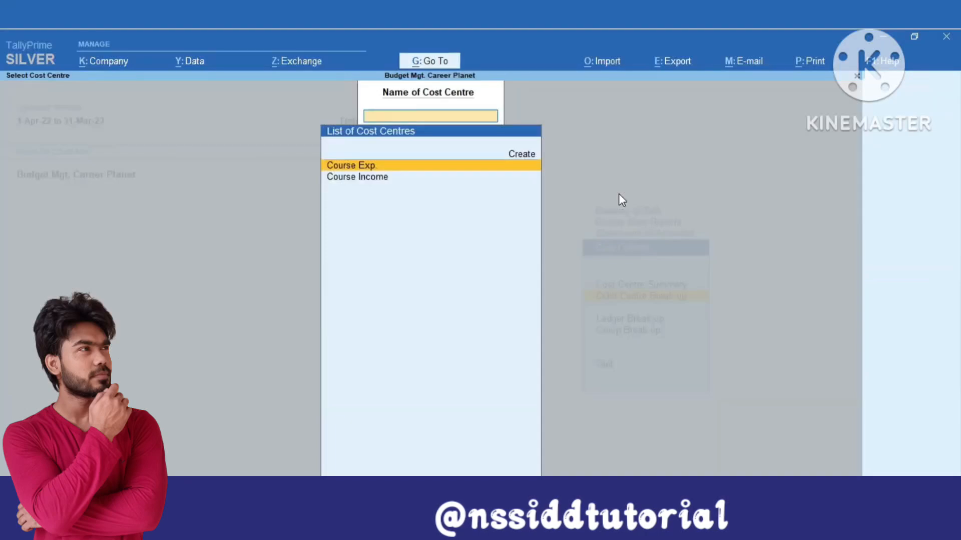
key("Down")
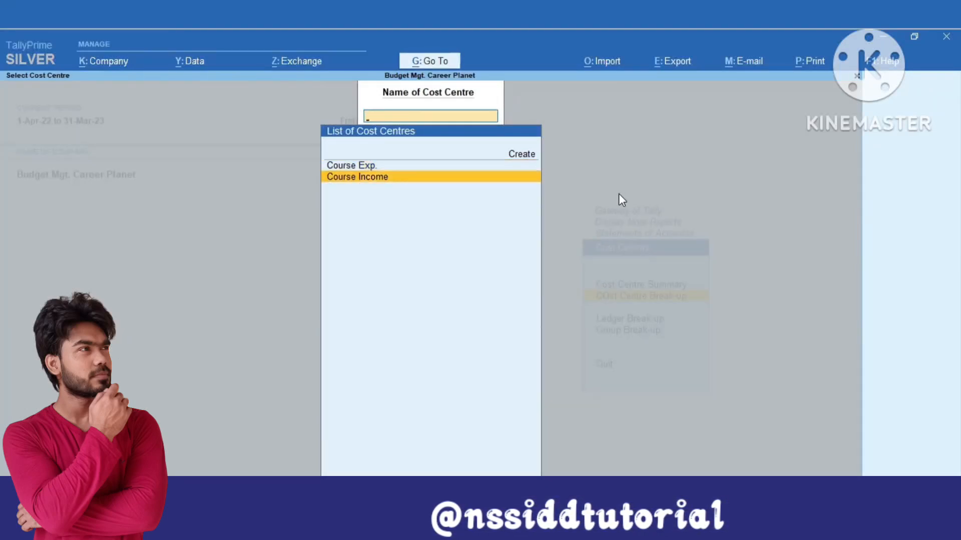
key("Up")
key("Return")
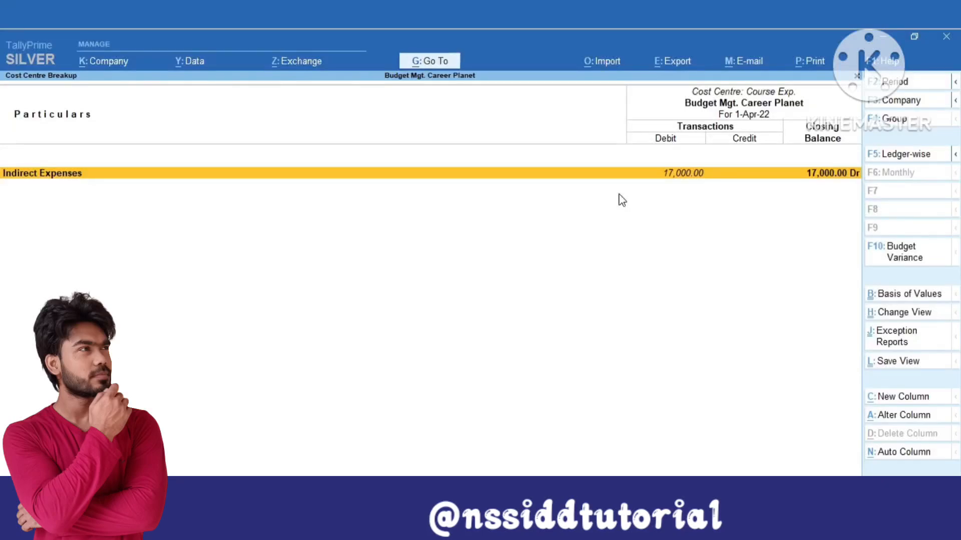
Step: Expand the Course Exp. break-up to ledger detail and look through the expense ledgers under Indirect Expenses
key("alt+F5")
key("Down")
key("Down")
key("Down")
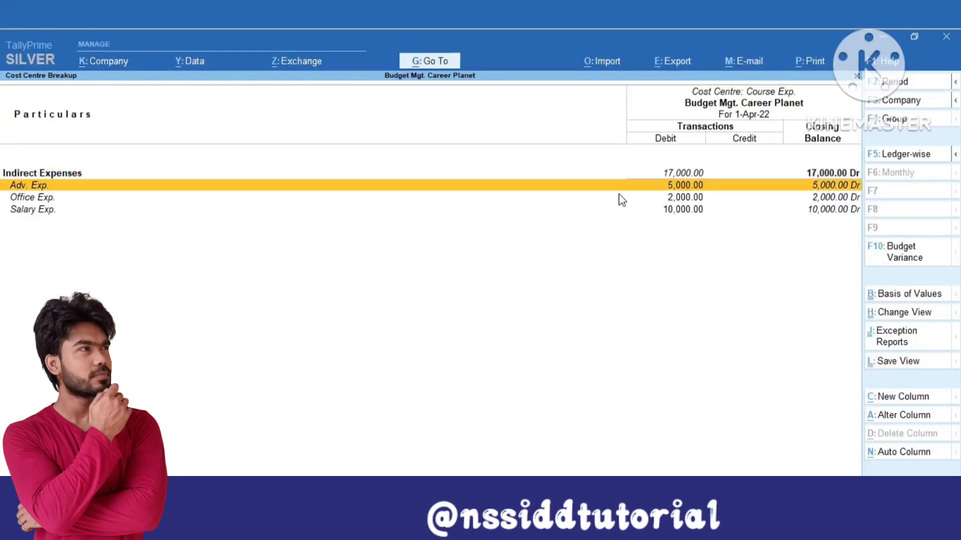
key("Up")
key("Up")
key("Up")
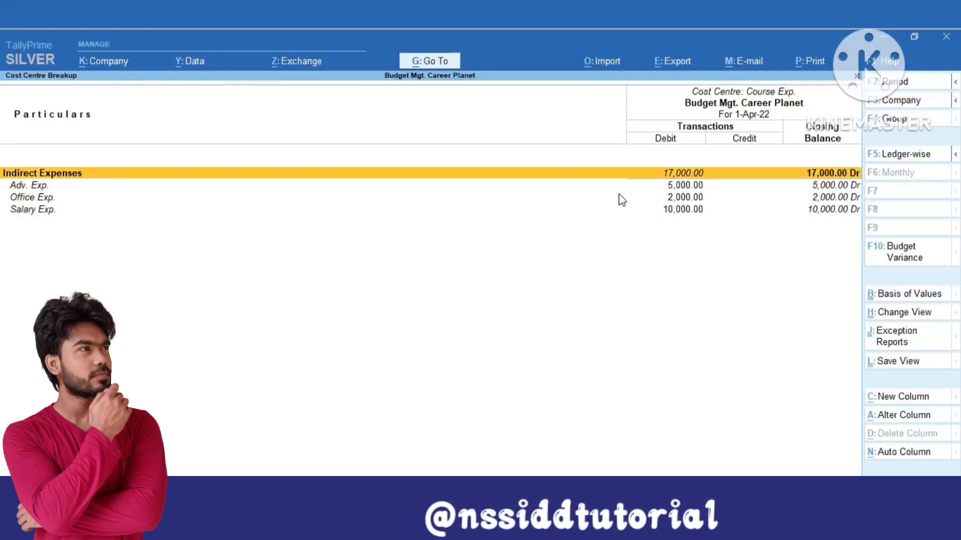
Step: Switch the break-up to Course Income, expand it to ledger detail, and close the report
key("F4")
key("Down")
key("Return")
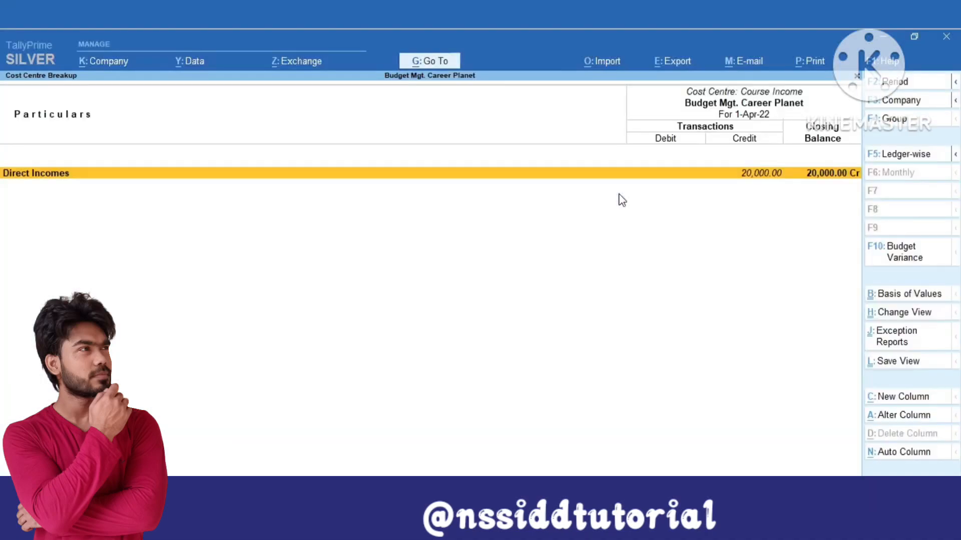
key("alt+F5")
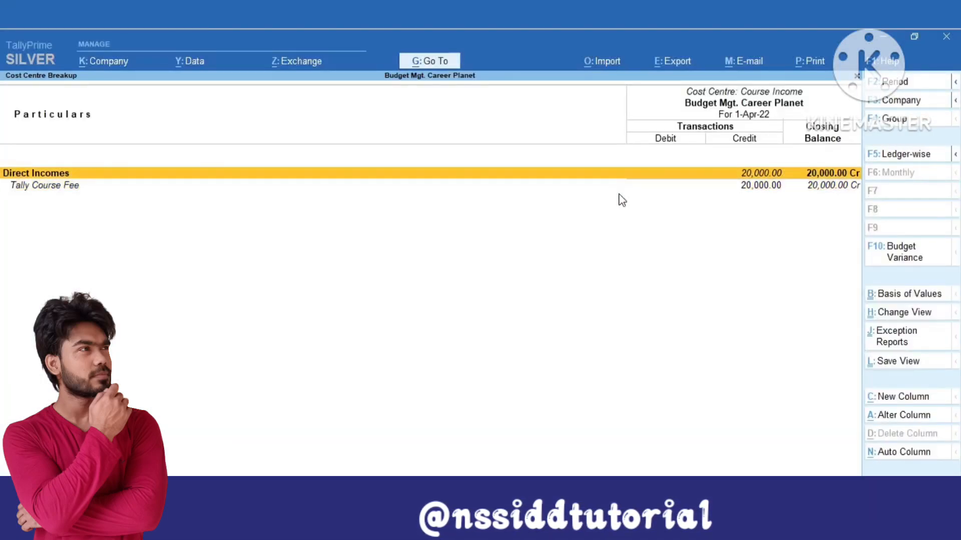
key("F4")
key("Escape")
key("Escape")
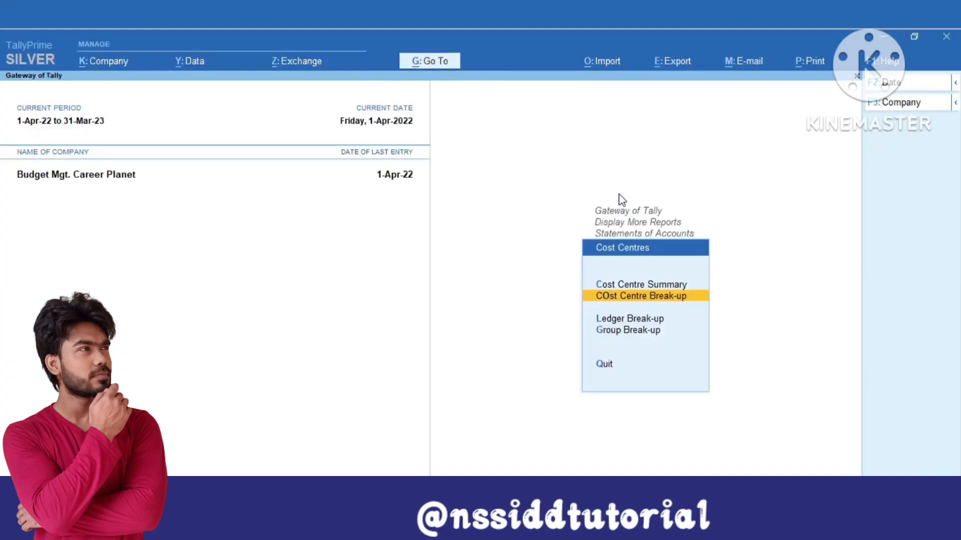
Step: Open the Cost Centre Summary with a budget variance against Course Budget and examine the budget, actuals and variance columns
key("Up")
key("Return")
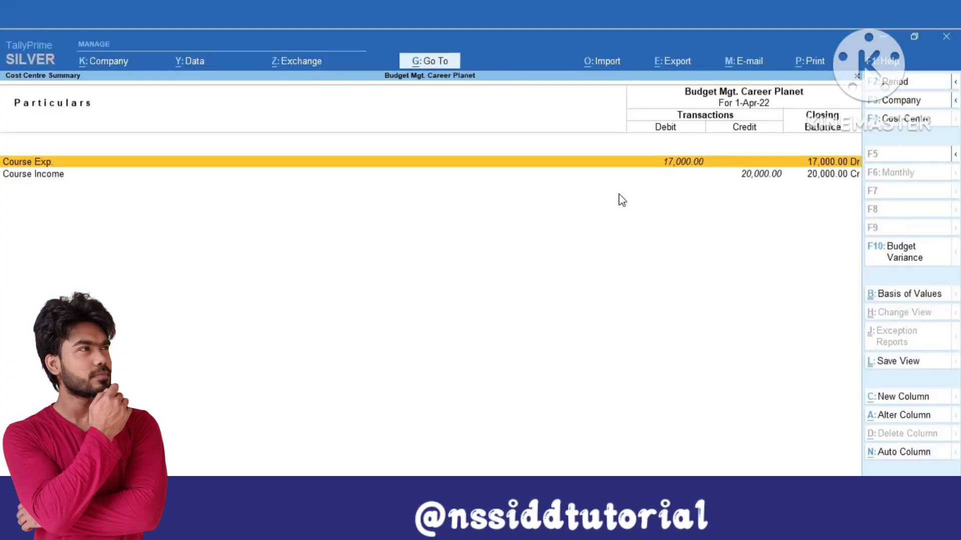
key("F10")
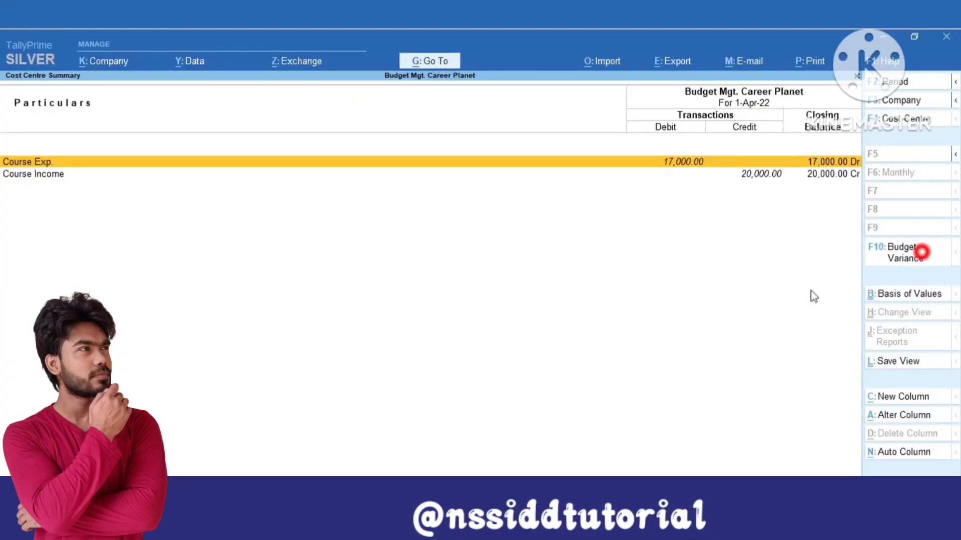
key("Return")
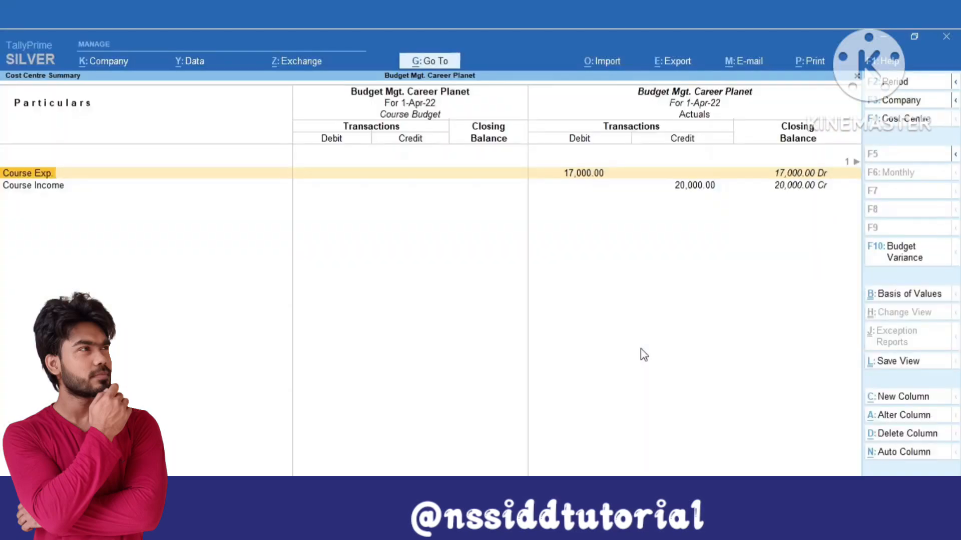
key("Right")
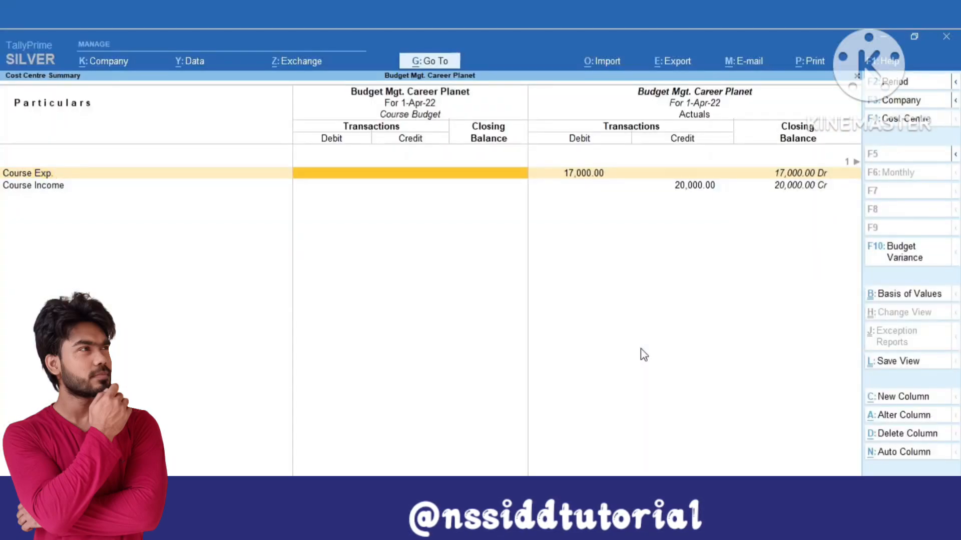
key("Right")
key("Right")
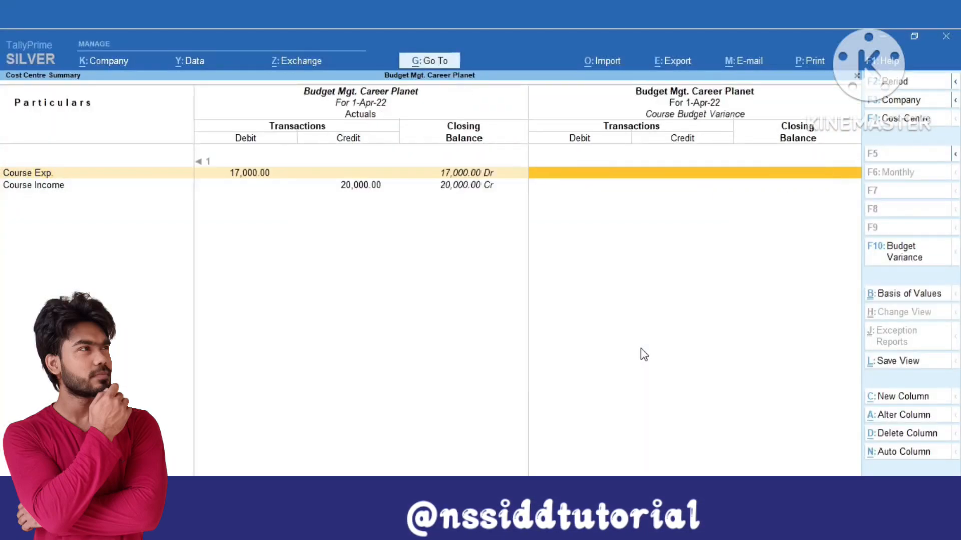
Step: Set the summary's period to 1-Apr-22 to 30-Apr-22, check the columns, and close the report
key("F2")
type("30-")
key("Return")
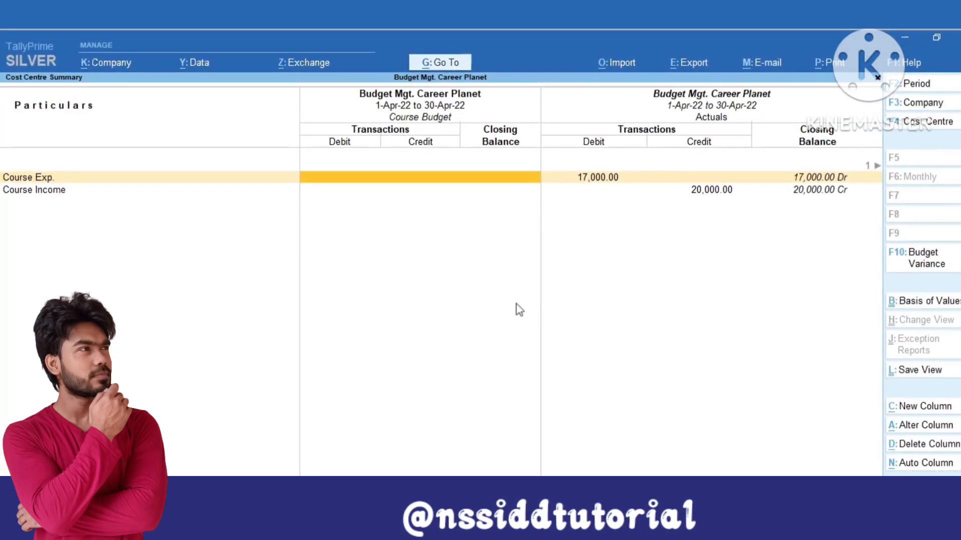
key("Escape")
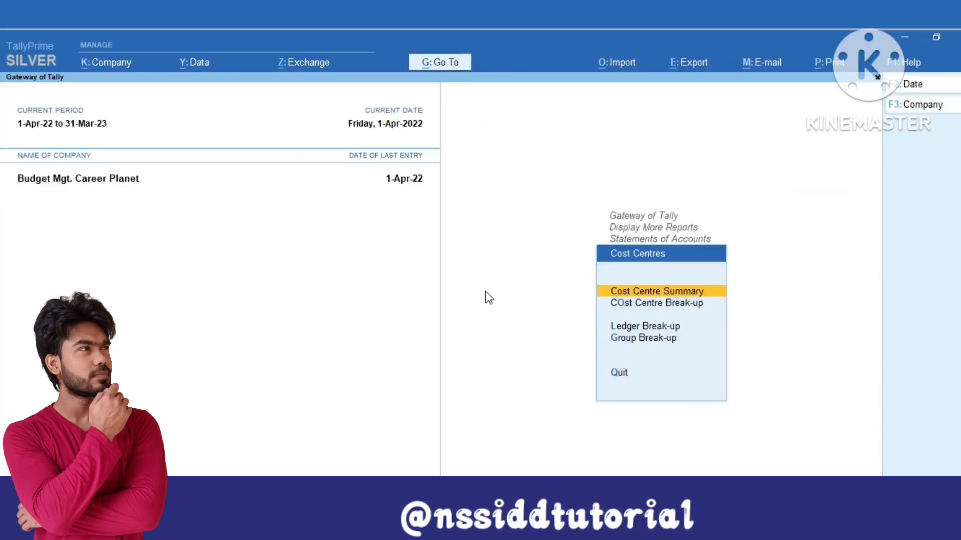
Step: Reopen the Cost Centre Break-up for Course Exp. and expand it to ledger detail
key("Down")
key("Return")
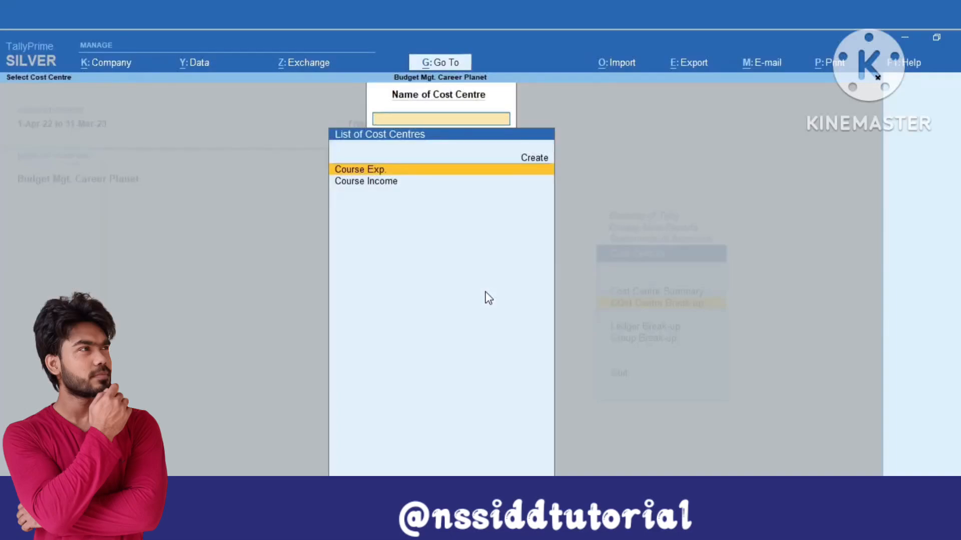
key("Return")
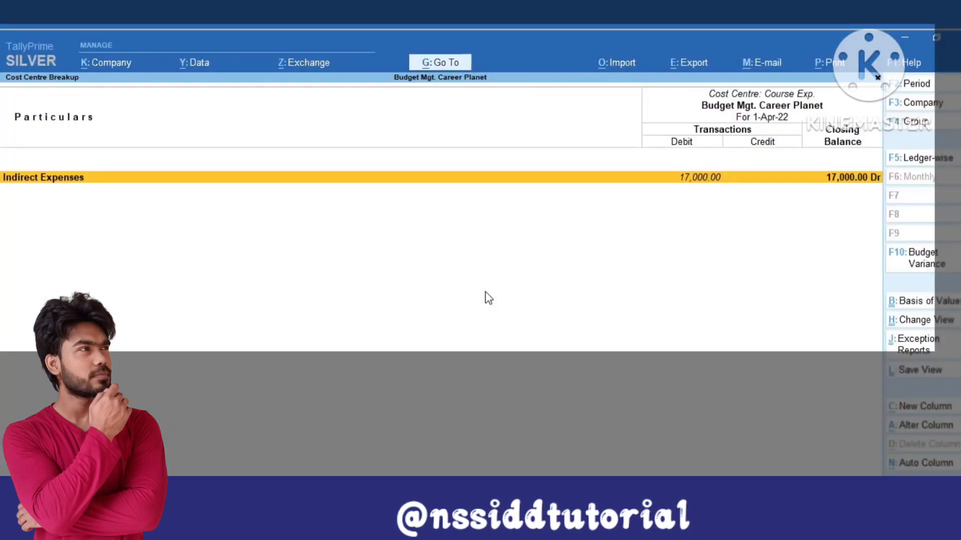
key("alt+F5")
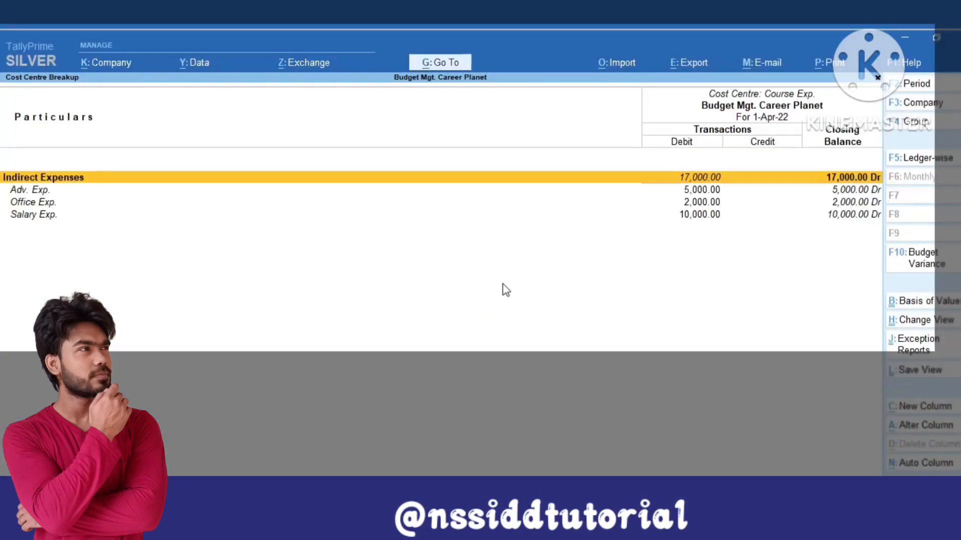
Step: Compare the Course Exp. break-up with Course Budget in a variance analysis and drill down into Indirect Expenses
left_click(761, 309)
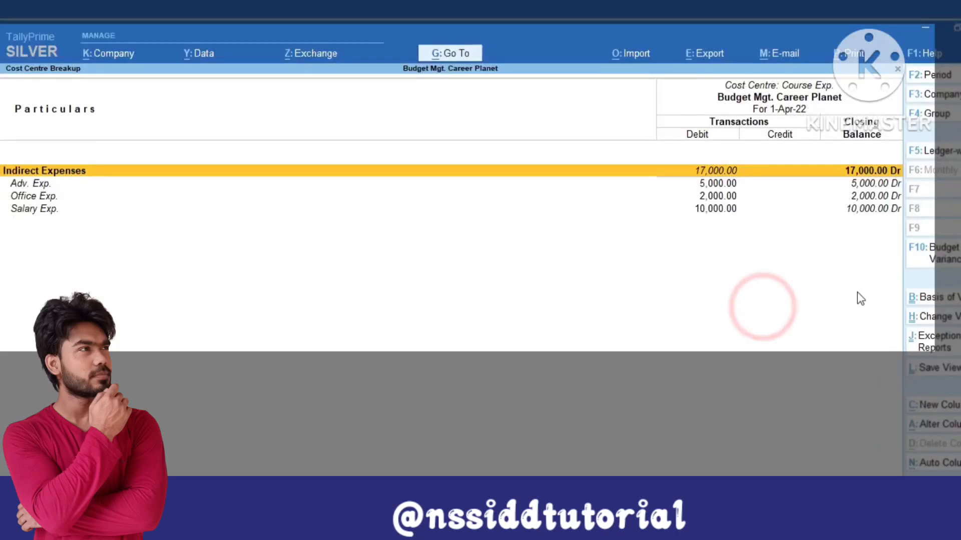
left_click(944, 256)
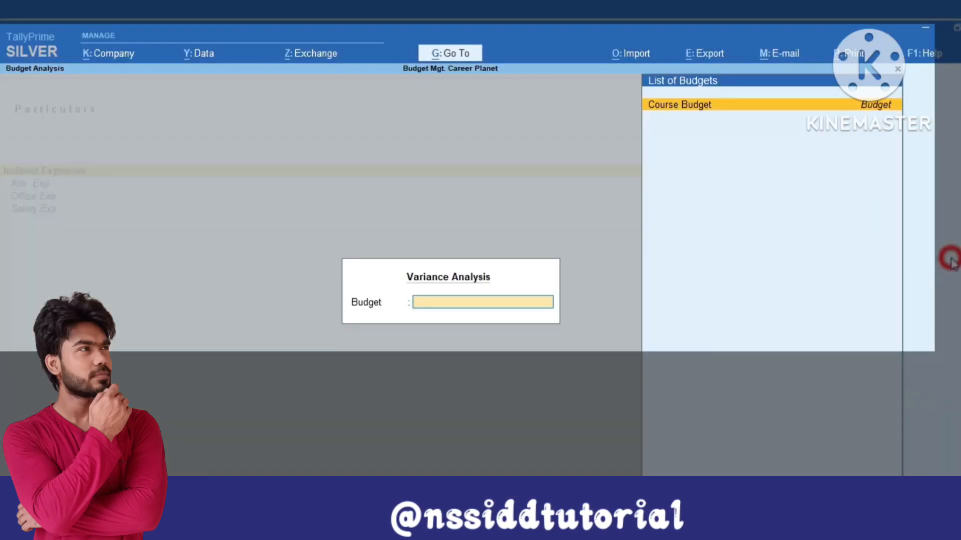
left_click(701, 115)
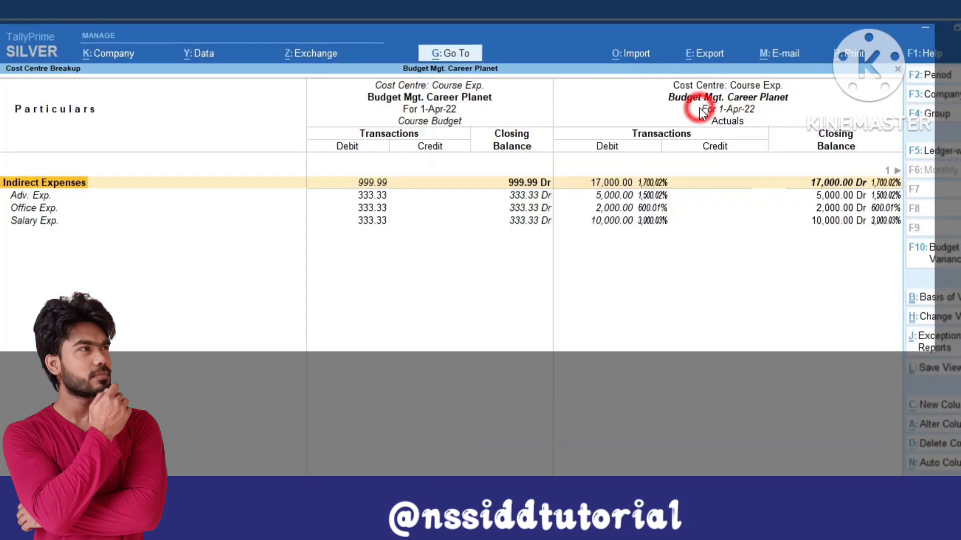
key("Return")
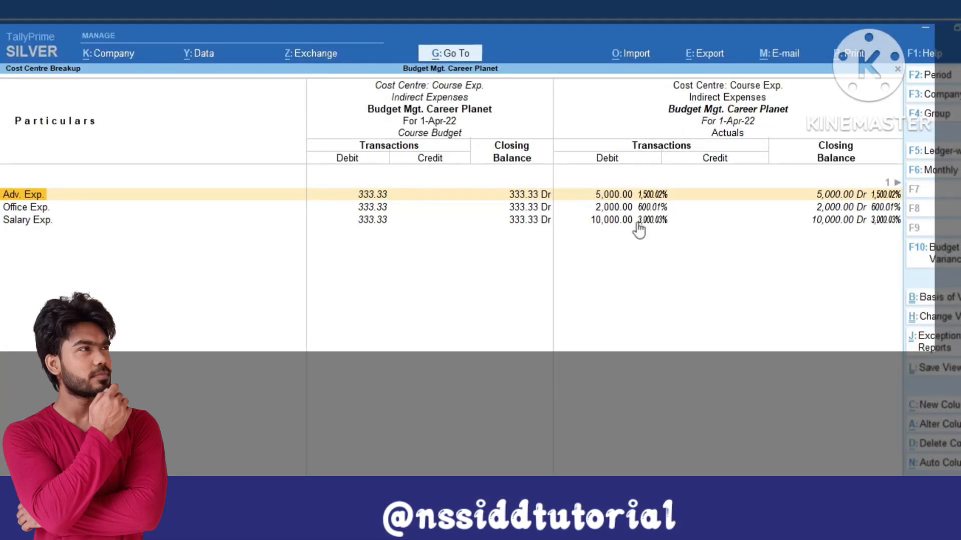
left_click(894, 182)
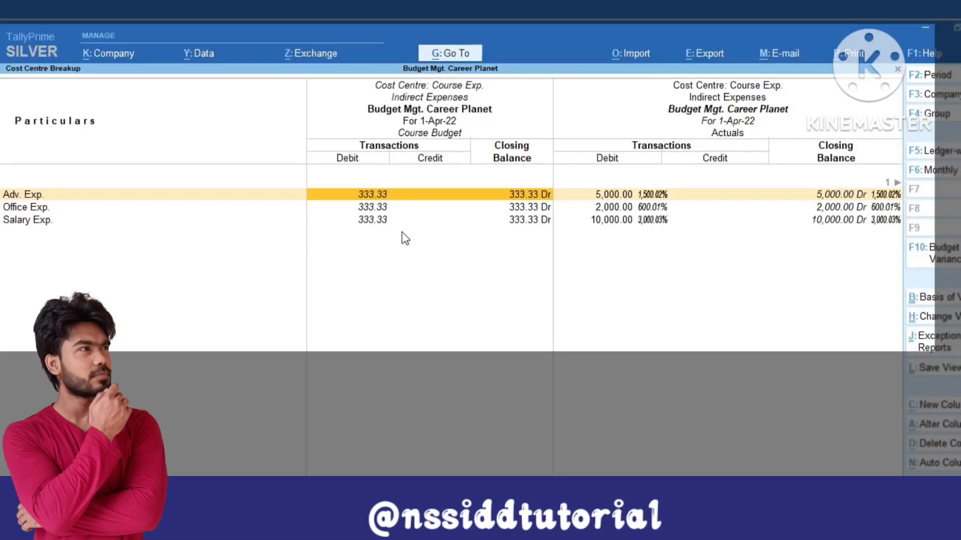
Step: Set the period of the Course Budget column to 1-4-2022 through 30-4
key("F2")
key("Return")
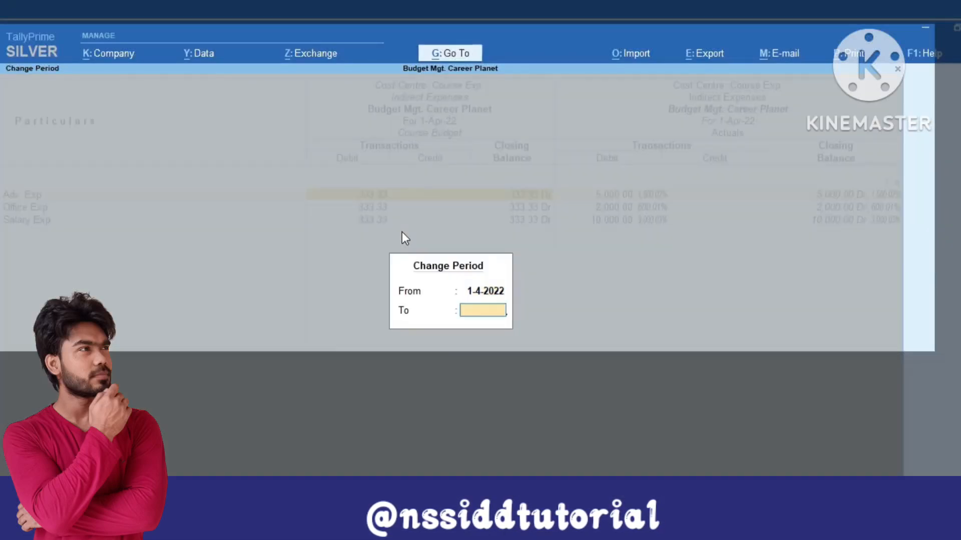
type("30-4")
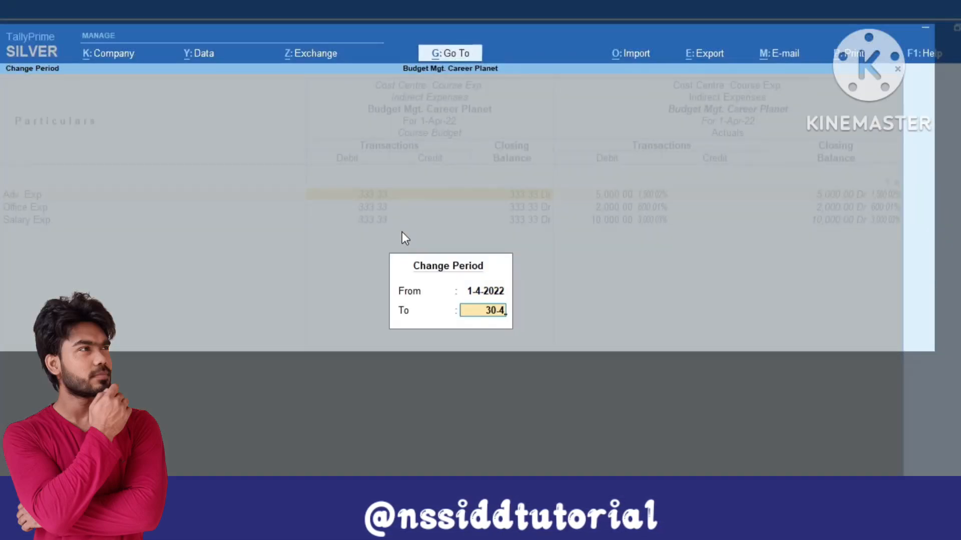
key("Return")
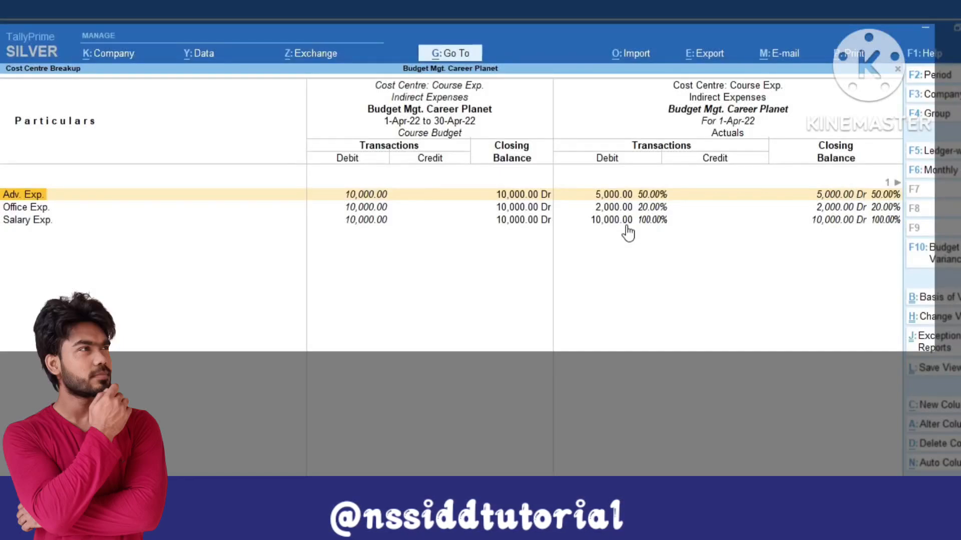
Step: Examine the Course Budget Variance column for the three expense ledgers, and return to the budget column
left_click(894, 184)
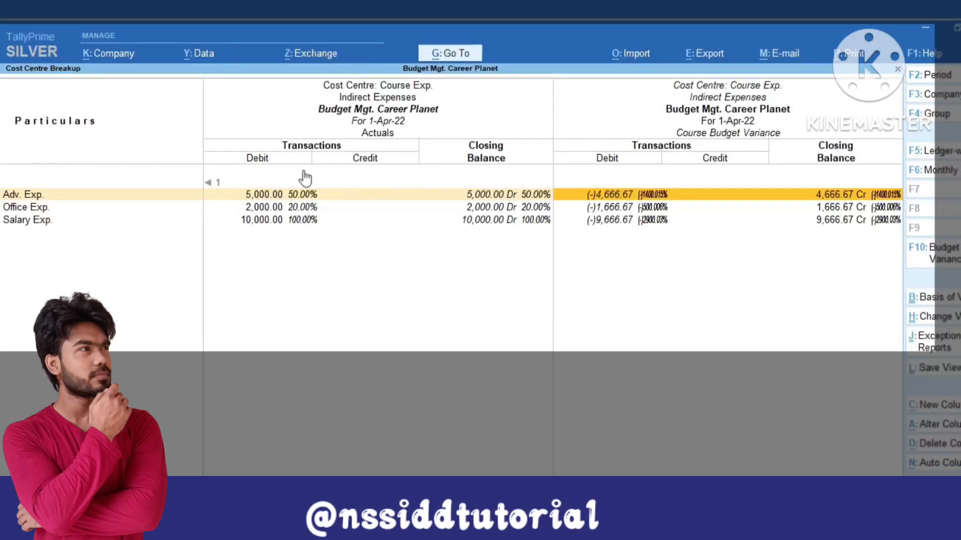
left_click(210, 184)
left_click(210, 184)
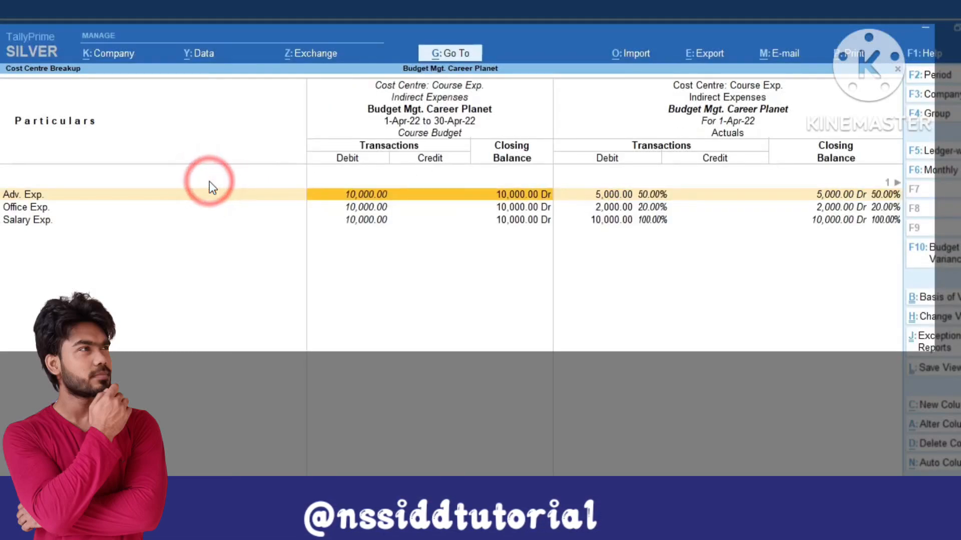
Step: Set the period of the Course Budget Variance column to 1-4-2022 through 30-4 in the Course Exp. break-up
left_click(895, 184)
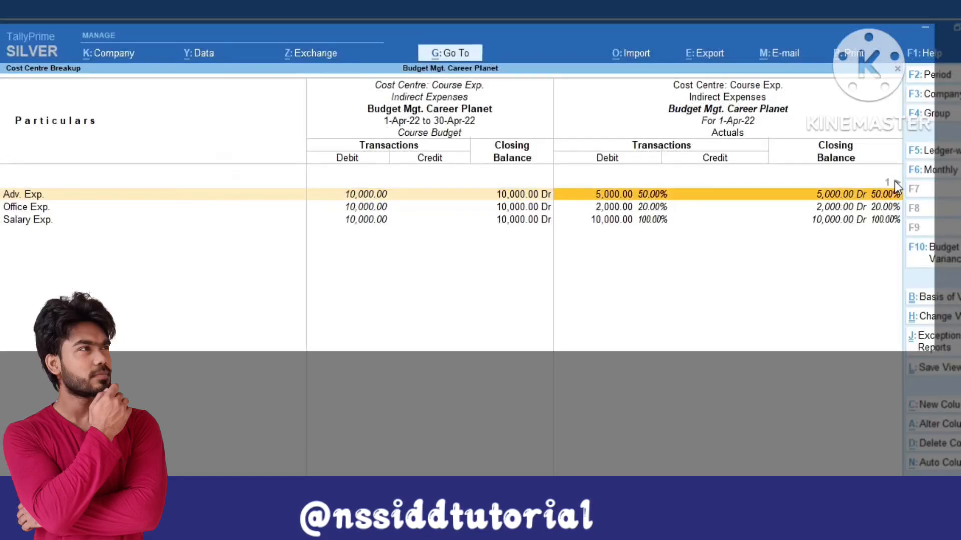
left_click(894, 181)
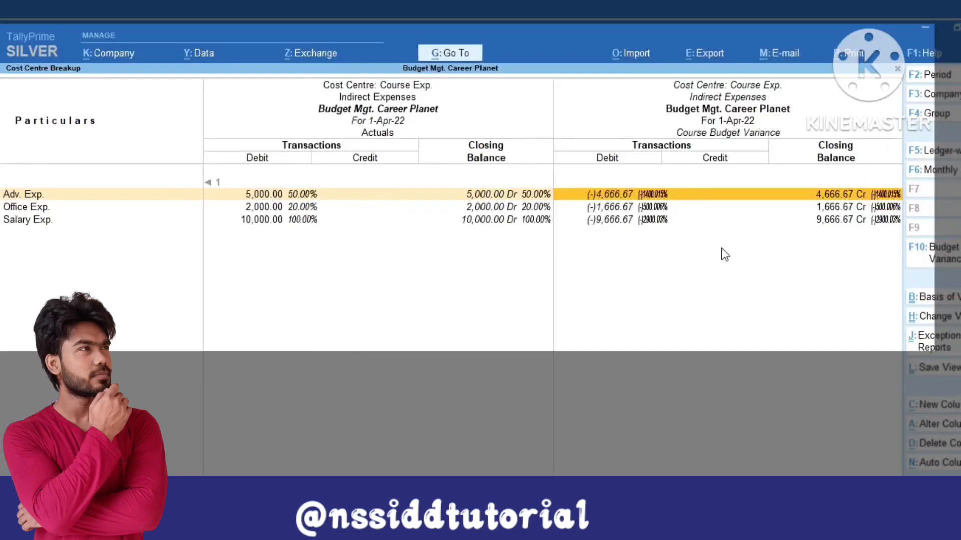
key("F2")
key("Return")
type("30")
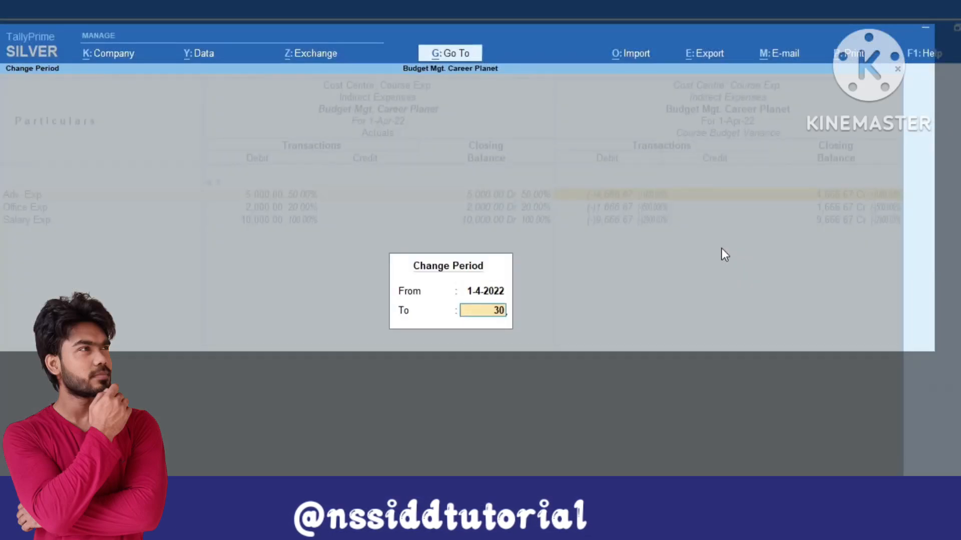
type("-4")
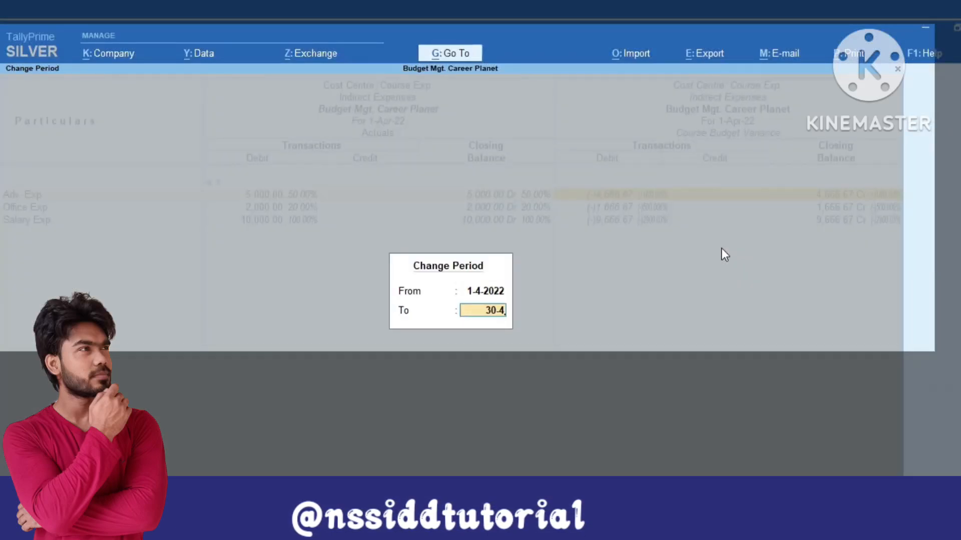
key("Return")
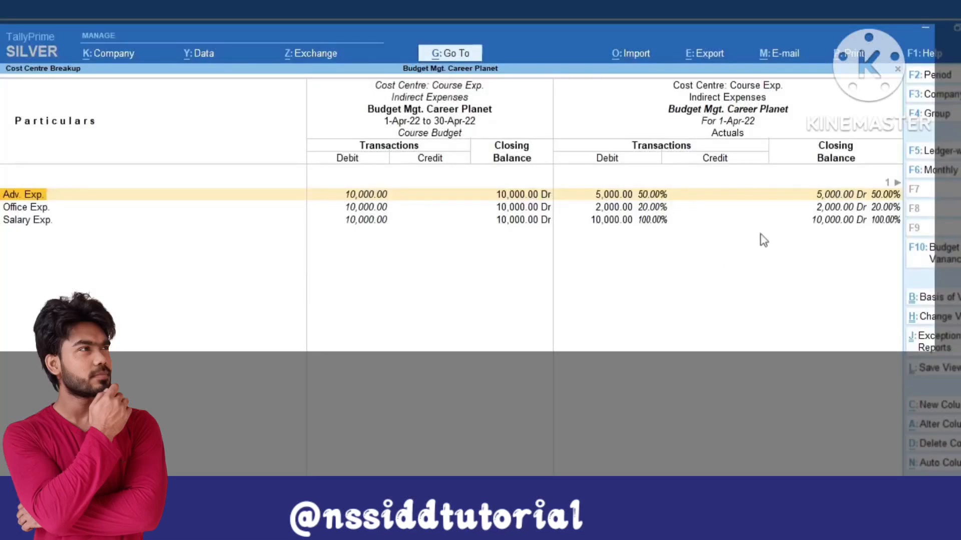
Step: Review the Course Budget Variance column against the actuals for Adv. Exp., Office Exp. and Salary Exp
left_click(896, 183)
left_click(896, 183)
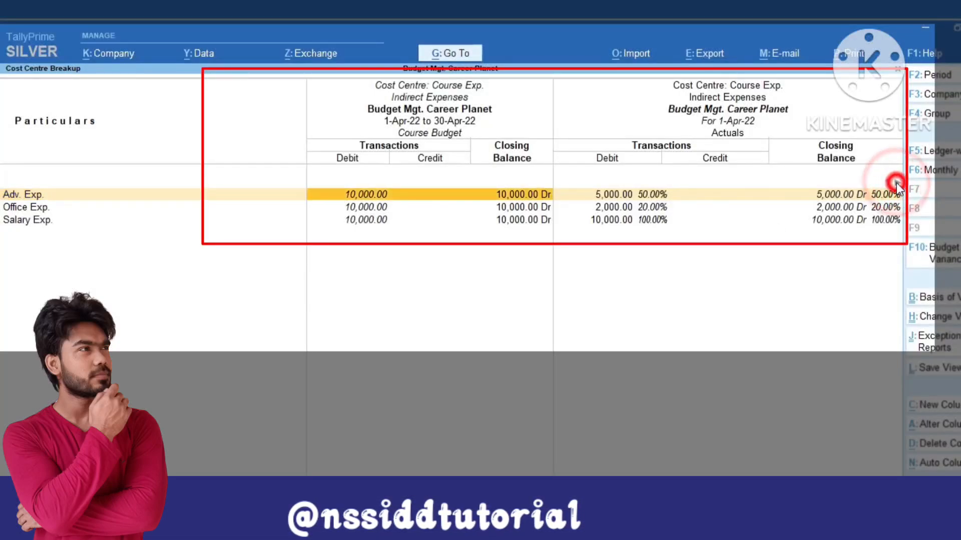
left_click(897, 183)
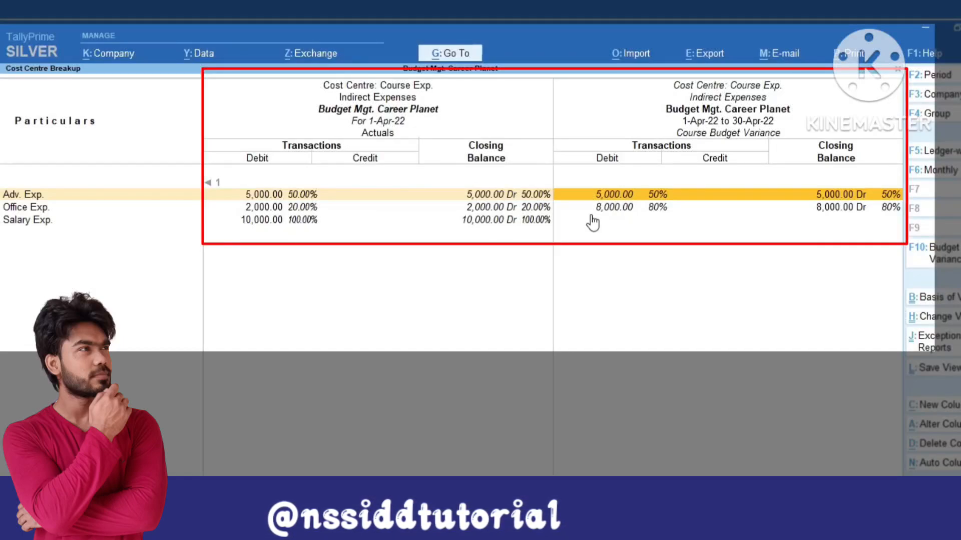
left_click(273, 221)
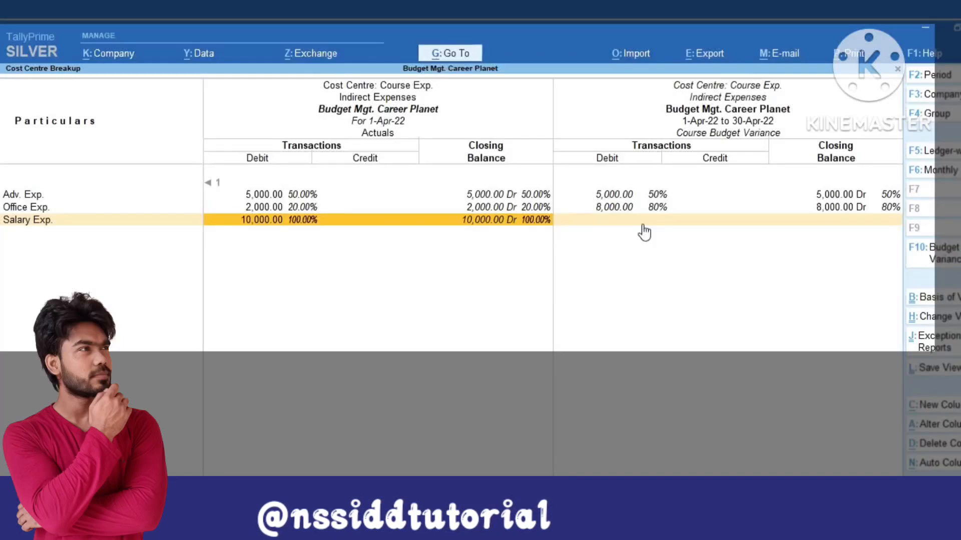
Step: Open the Cost Centre Break-up for Course Income and compare it with Course Budget in a variance analysis
key("Escape")
key("Escape")
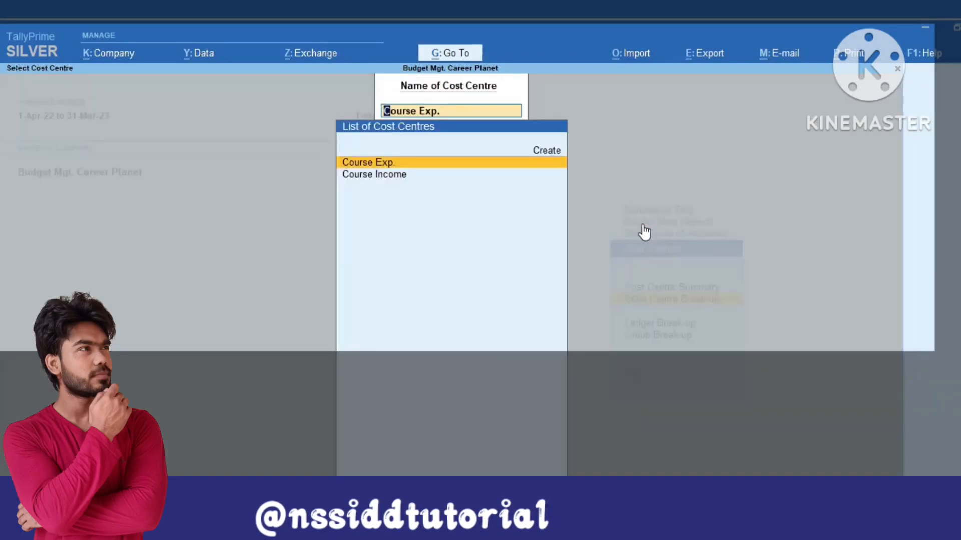
key("Down")
key("Up")
key("Down")
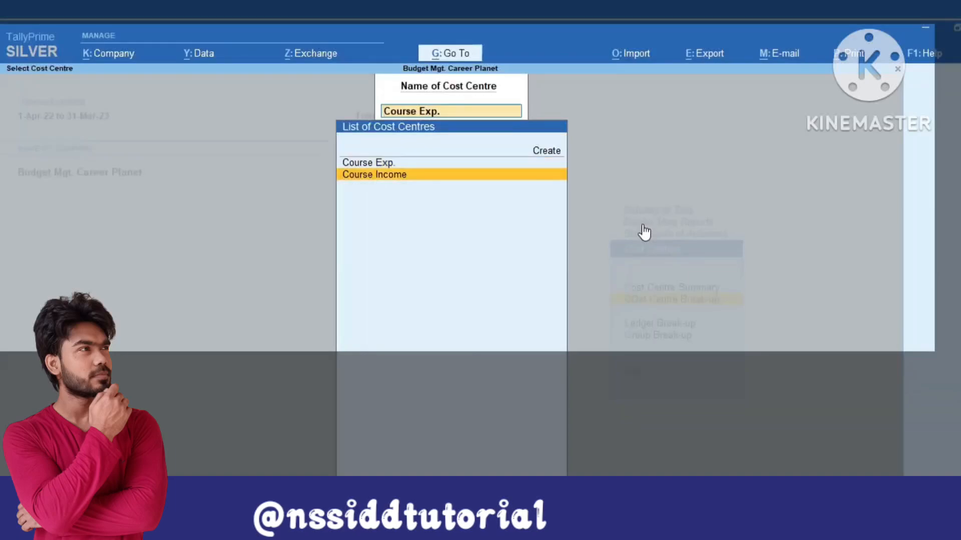
key("Return")
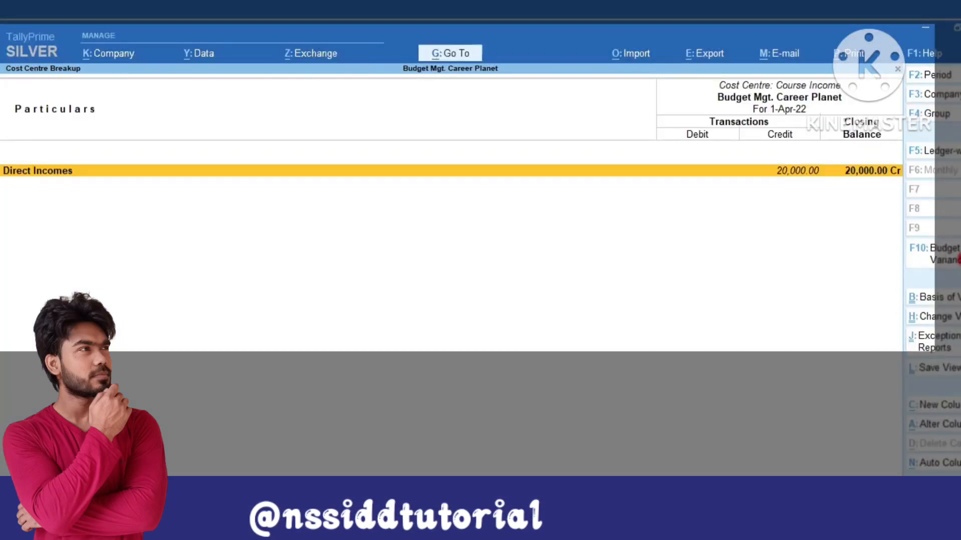
left_click(932, 253)
key("Return")
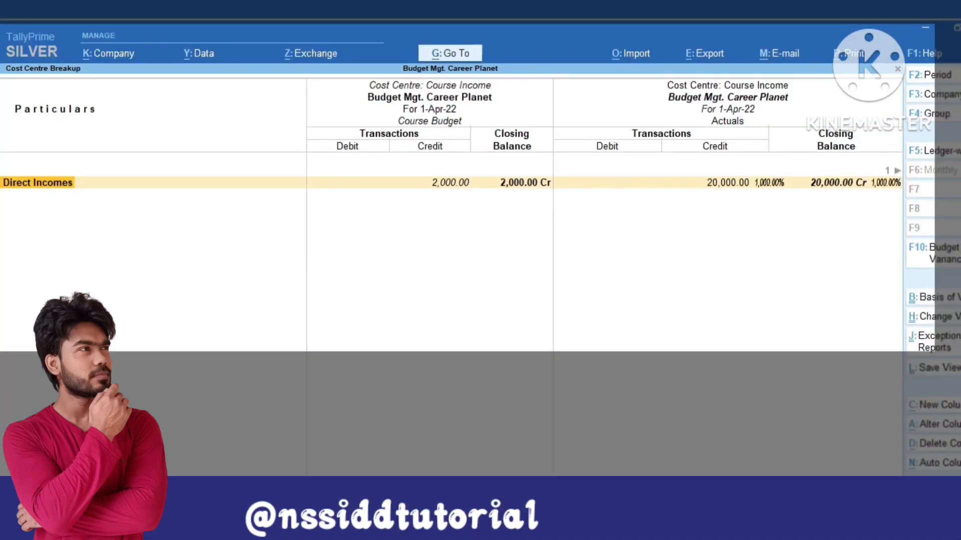
Step: Set the Course Income report's period to 1-4-2022 through 30-4 and review the Direct Incomes variance
key("F2")
key("Return")
type("3")
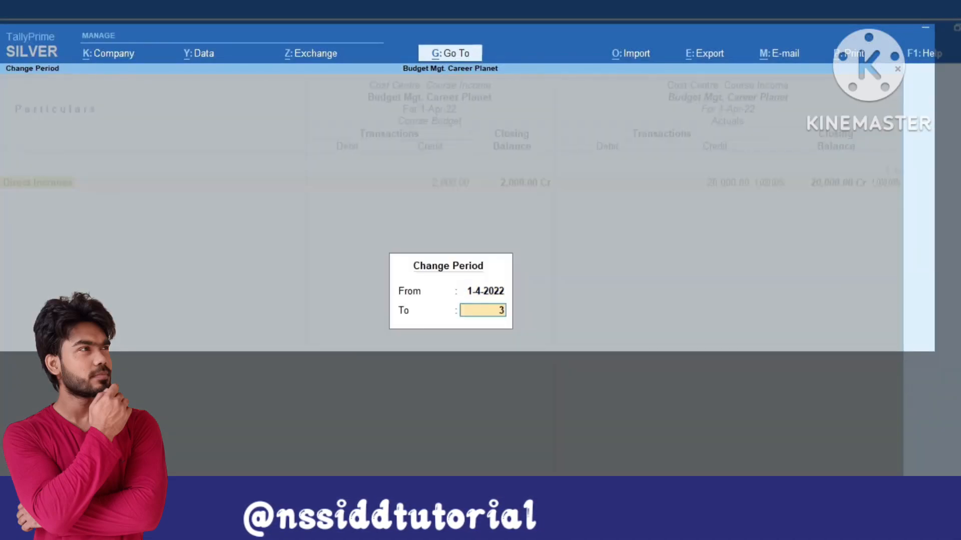
type("0-4")
key("Return")
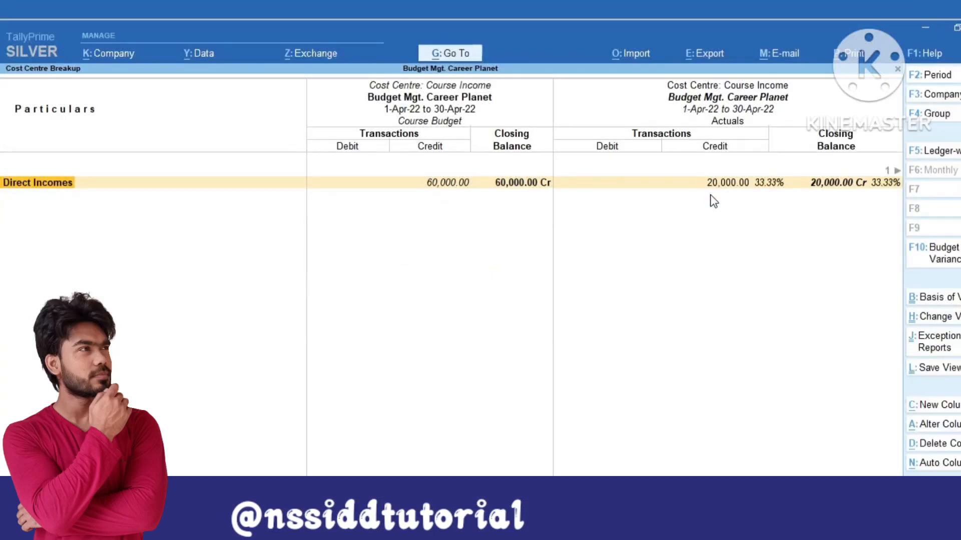
left_click(897, 170)
left_click(896, 171)
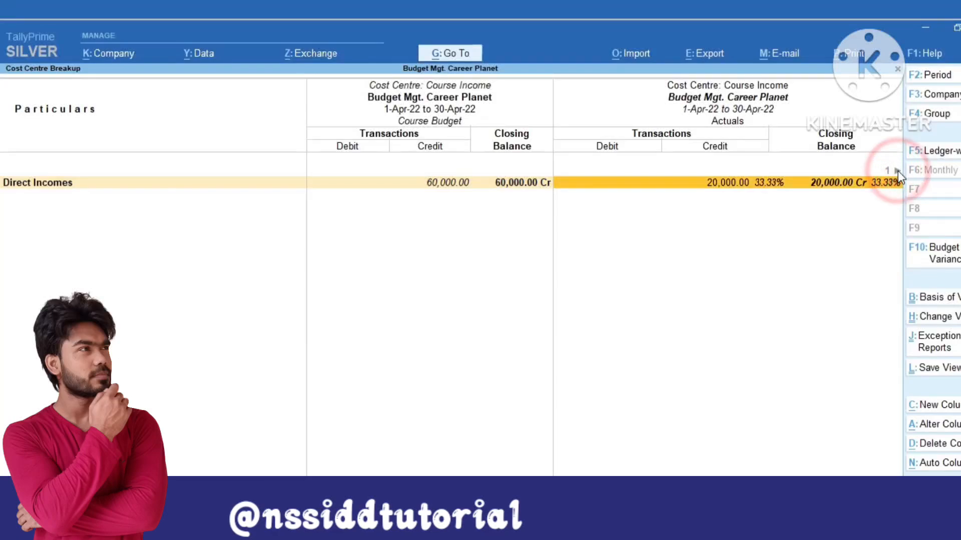
left_click(897, 170)
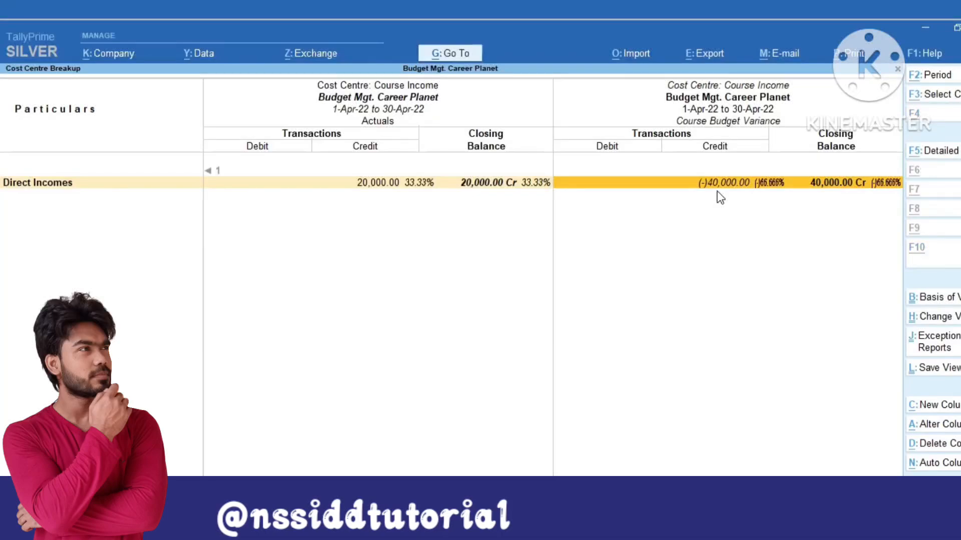
Step: Set the Course Income variance report's end date to 1-4 and check the Direct Incomes variance for that single day
key("F2")
key("Return")
type("1-4")
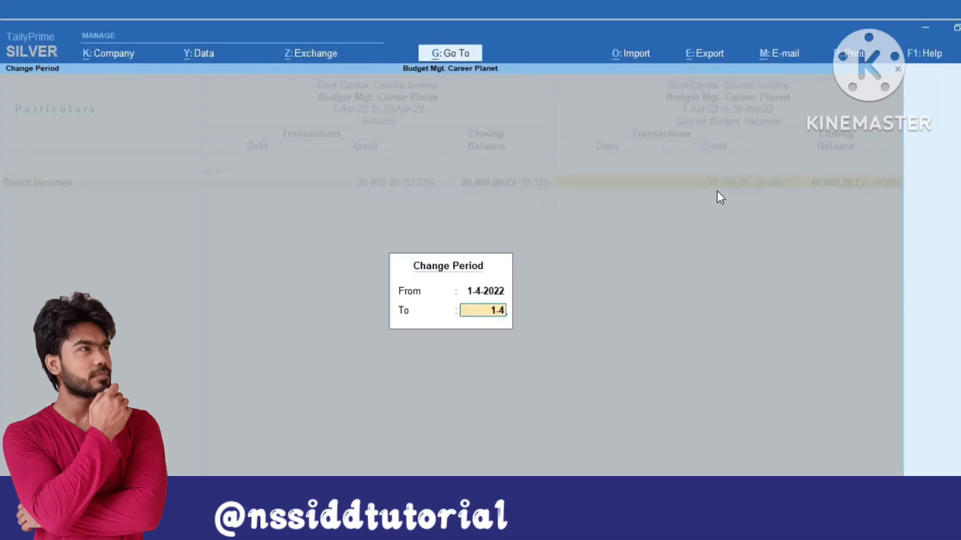
key("Return")
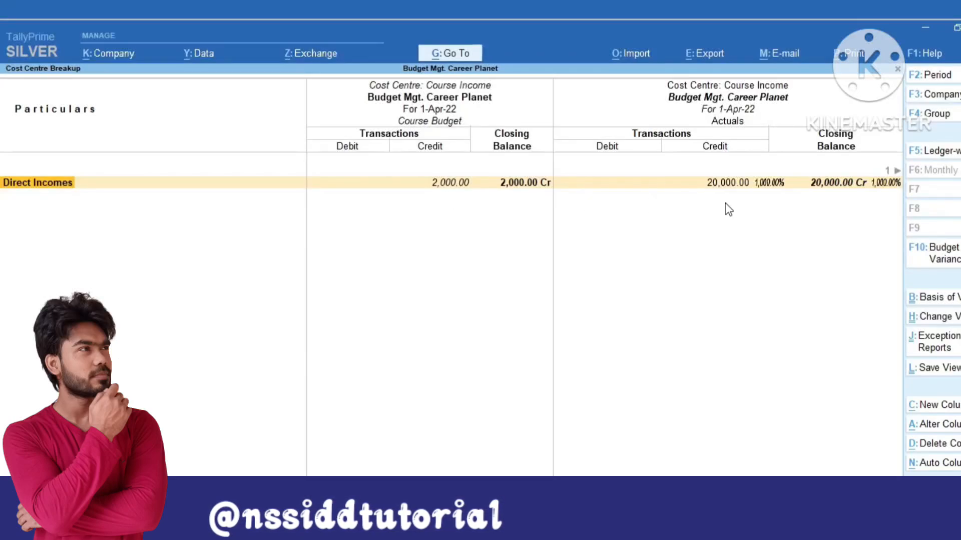
left_click(898, 170)
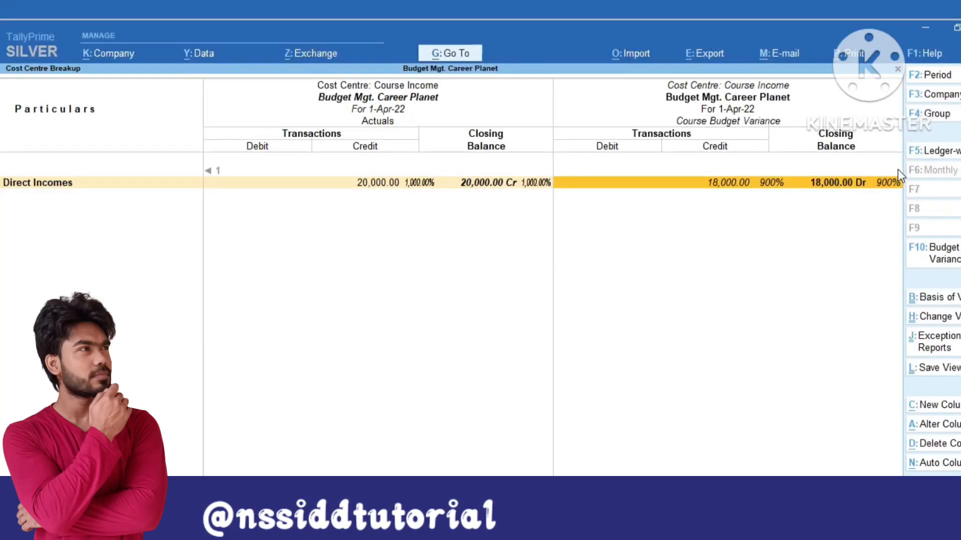
Step: Close the Course Income report and the cost centre selection, returning to Statements of Accounts
key("Escape")
key("Escape")
key("Escape")
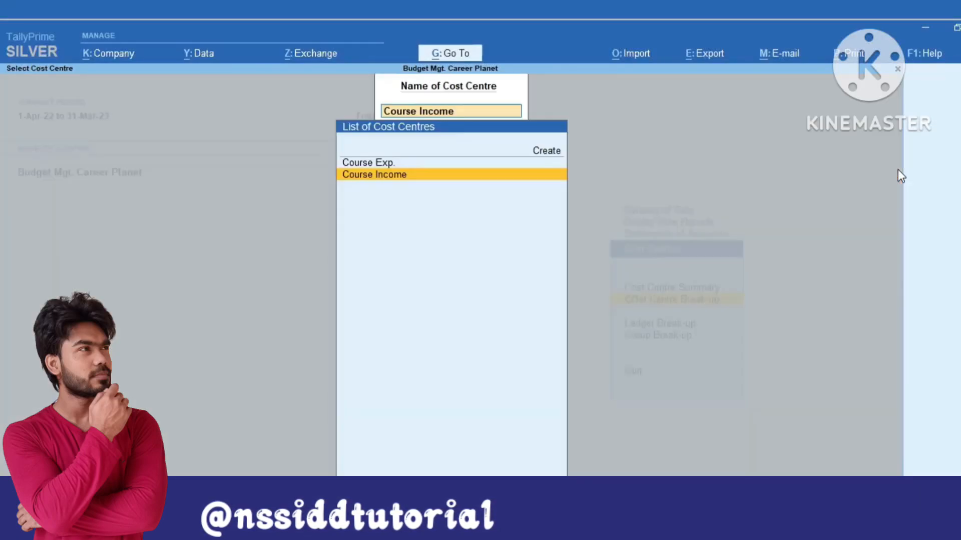
key("Escape")
key("Escape")
key("Escape")
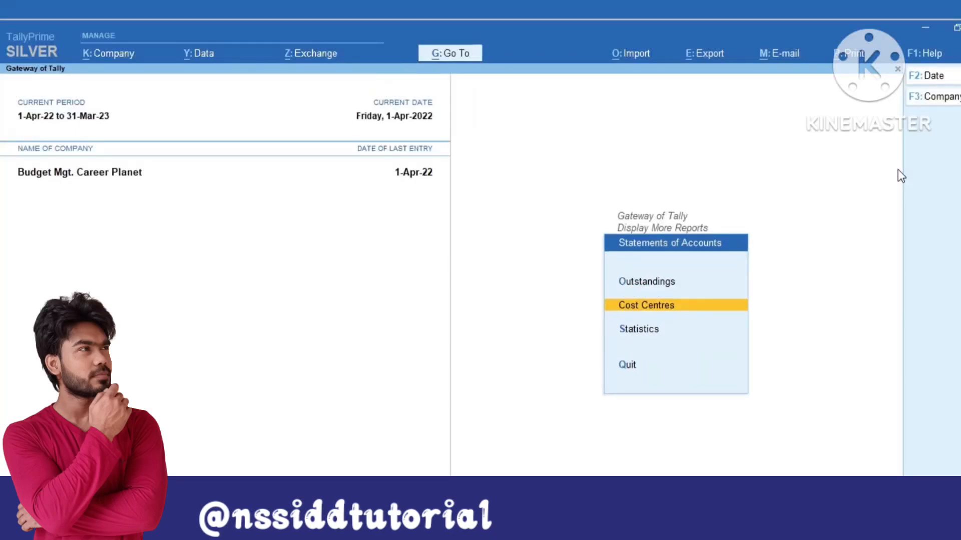